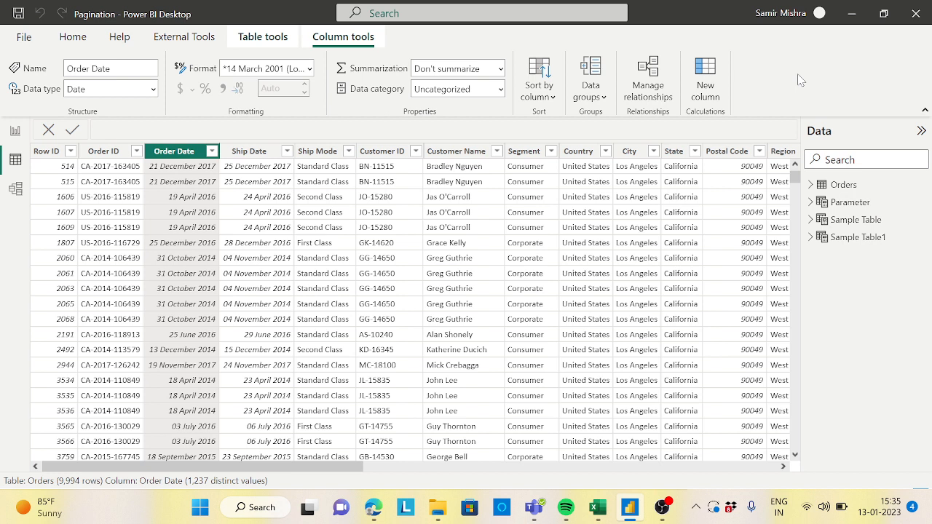
pyautogui.click(263, 36)
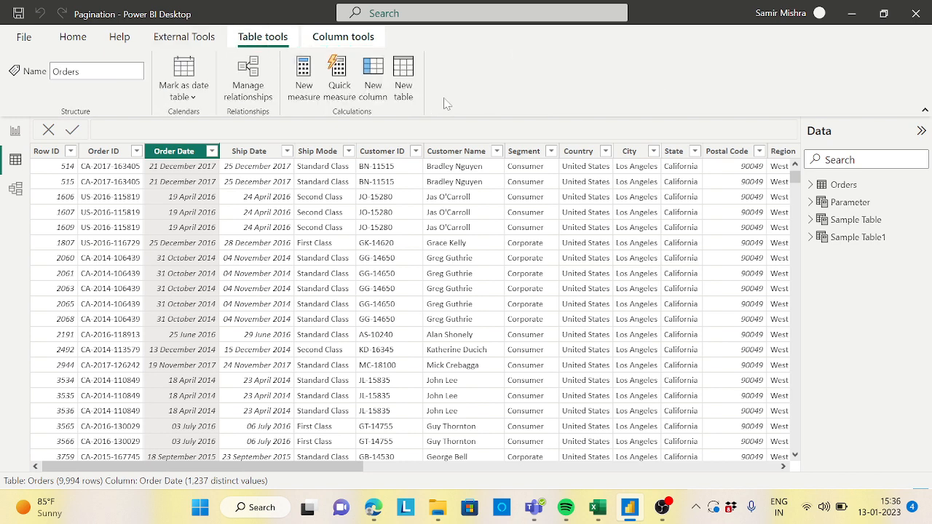
pyautogui.click(414, 75)
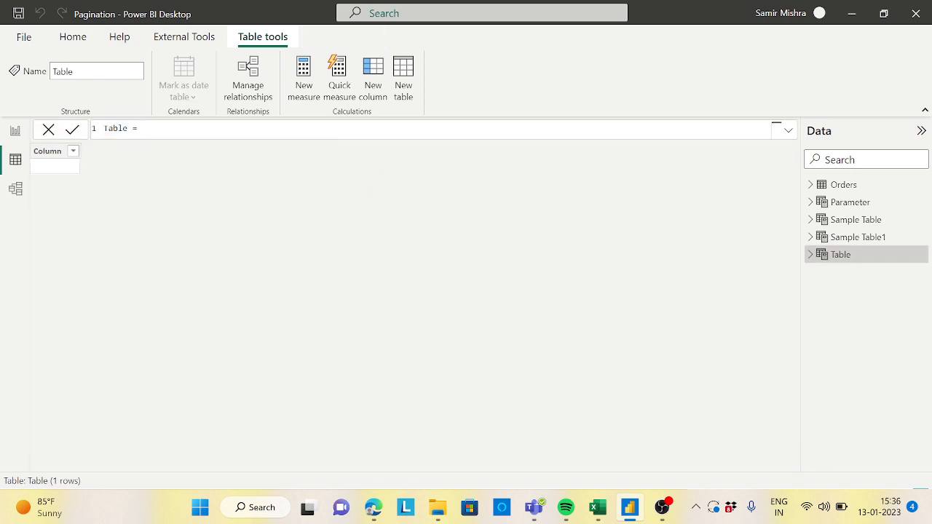
pyautogui.write('cla')
pyautogui.press('BackSpace')
pyautogui.press('BackSpace')
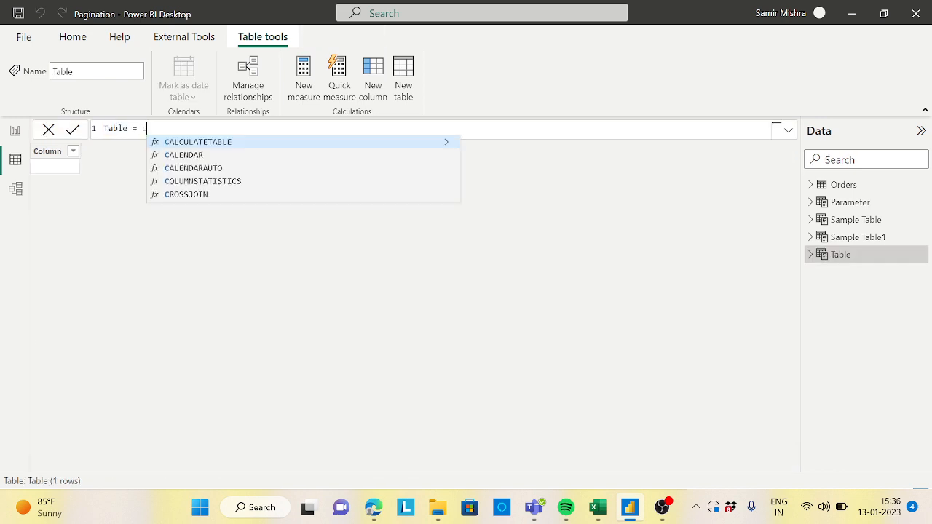
pyautogui.write('al')
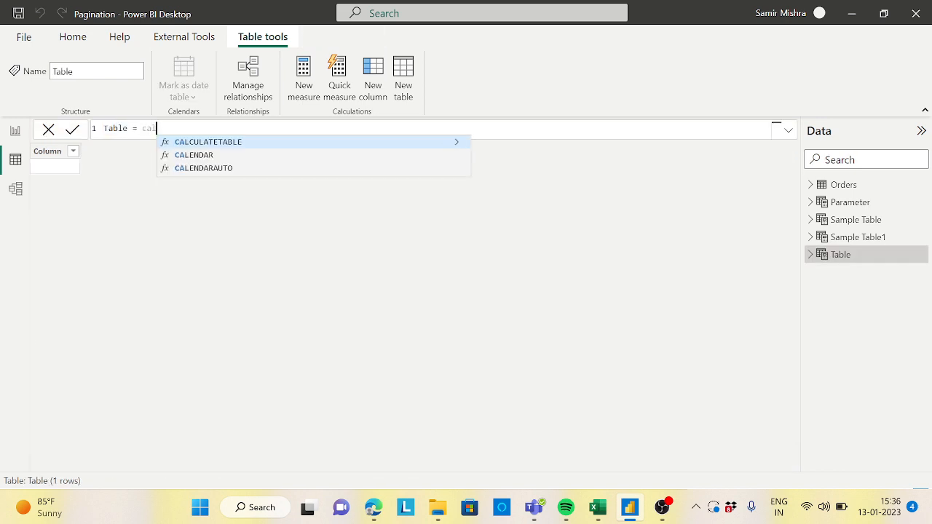
pyautogui.click(226, 173)
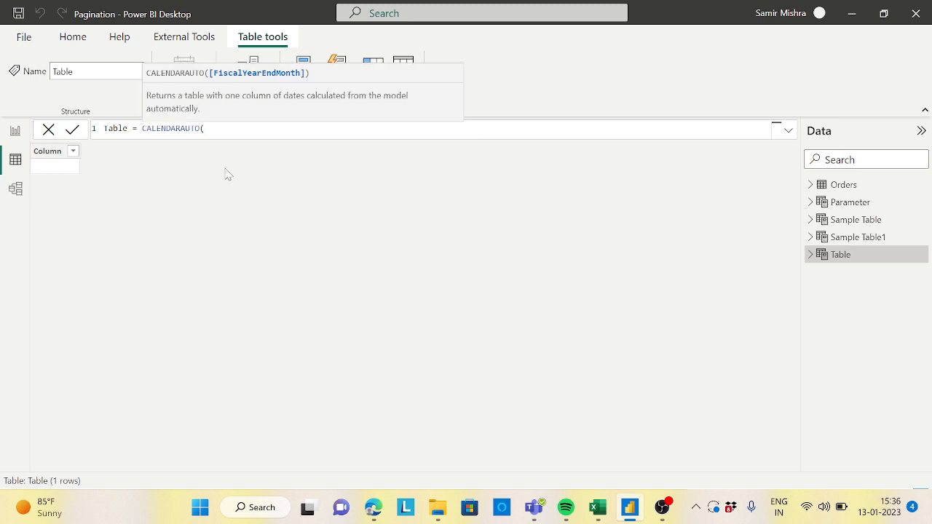
pyautogui.write(')')
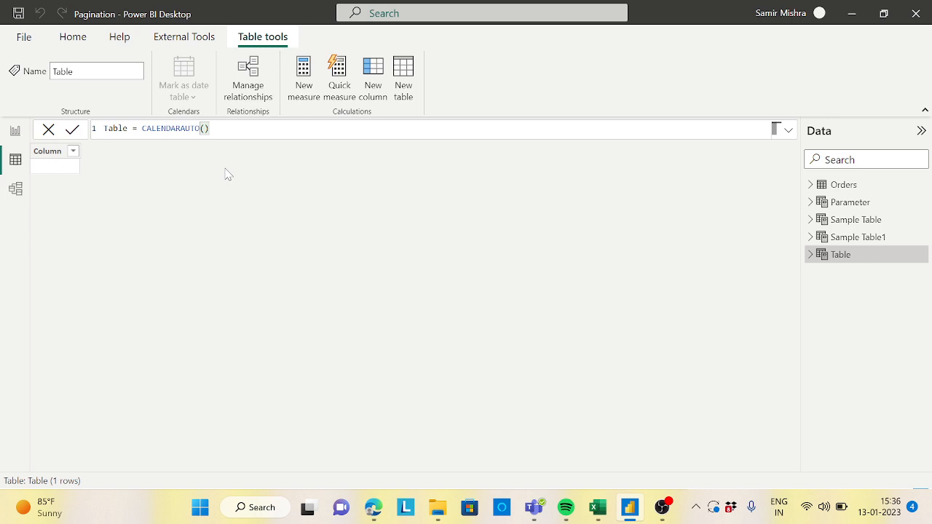
pyautogui.press('BackSpace')
pyautogui.press('BackSpace')
pyautogui.press('BackSpace')
pyautogui.press('BackSpace')
pyautogui.press('BackSpace')
pyautogui.press('BackSpace')
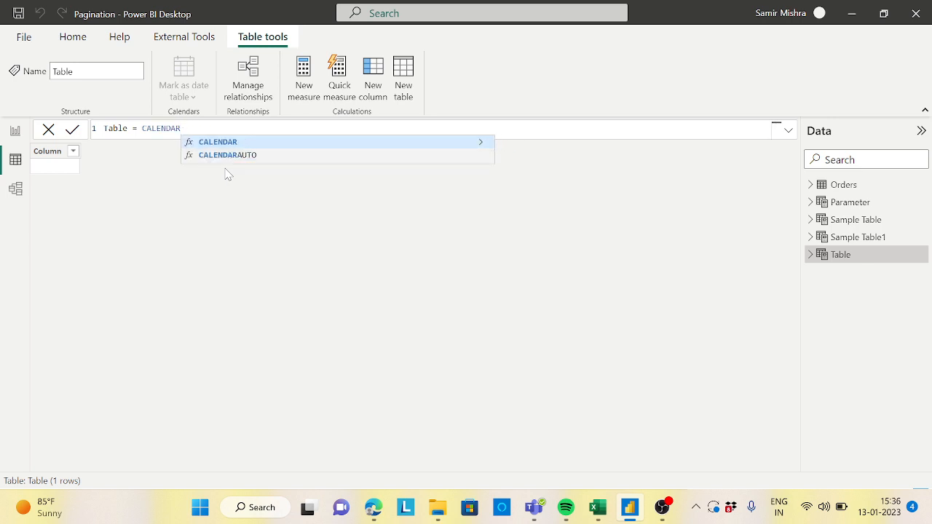
pyautogui.write('(')
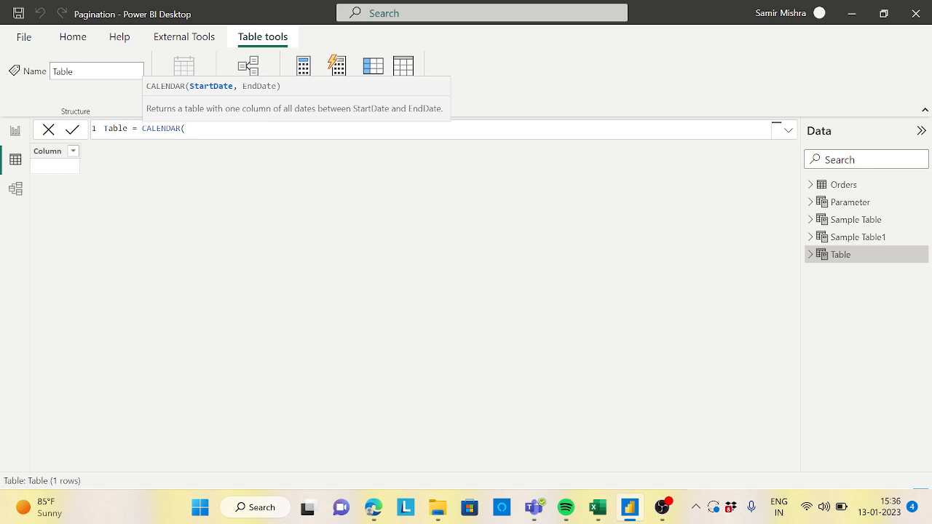
pyautogui.moveTo(187, 128); pyautogui.dragTo(104, 128)
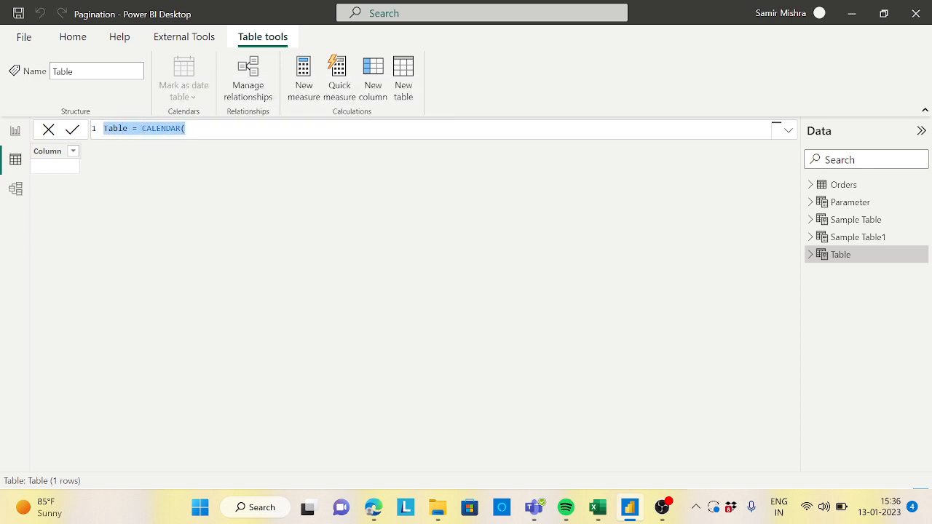
pyautogui.press('BackSpace')
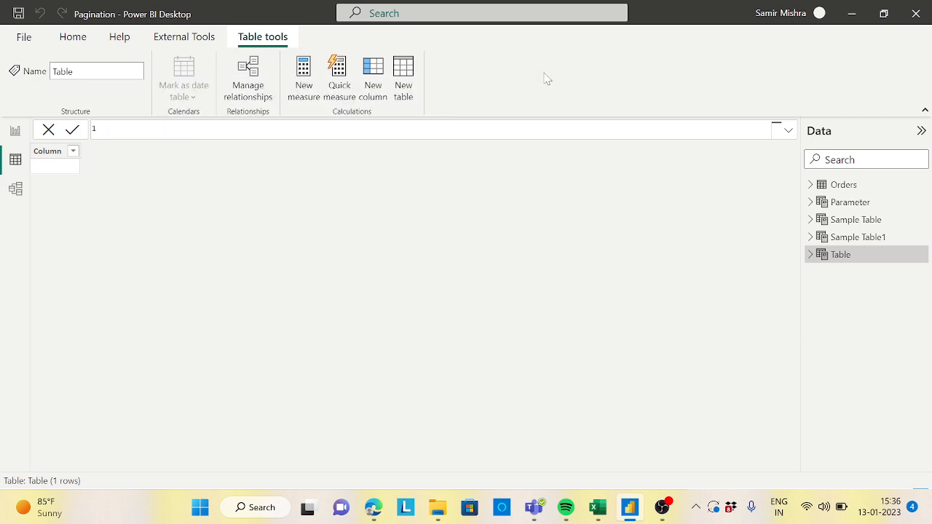
pyautogui.press('Return')
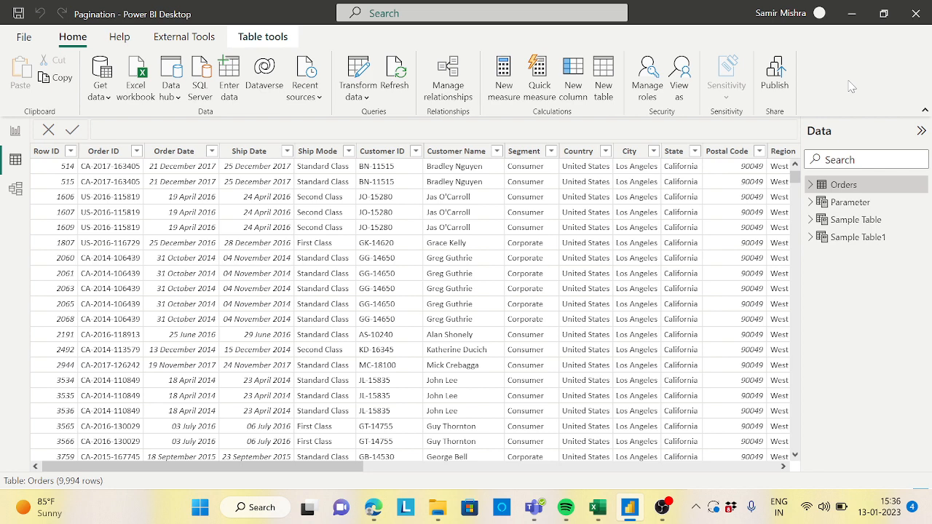
# Step: Inspect the range of dates listed in the Order Date column's filter
pyautogui.click(212, 151)
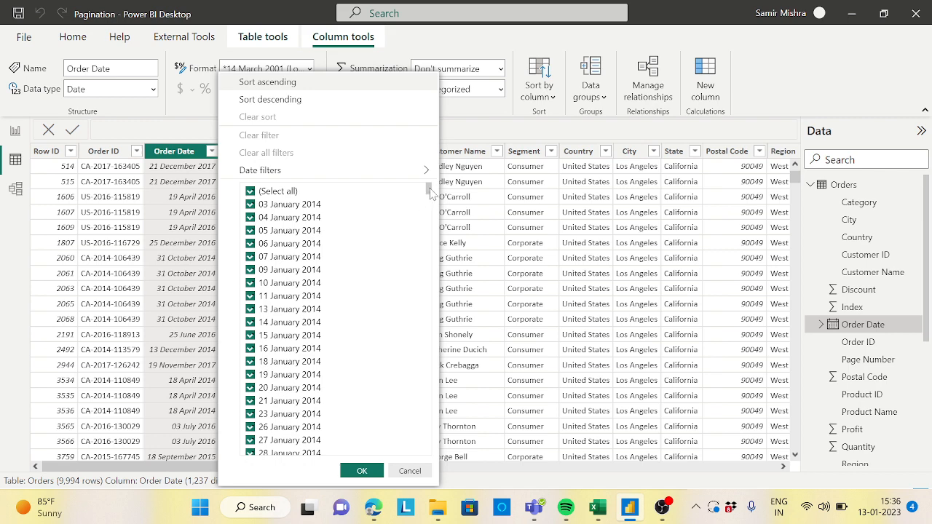
pyautogui.moveTo(431, 190); pyautogui.dragTo(427, 464)
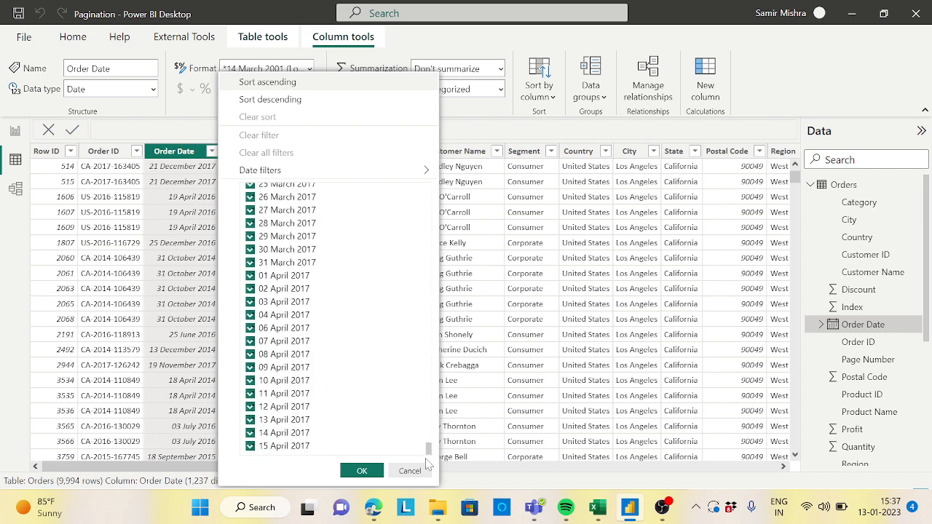
pyautogui.click(362, 472)
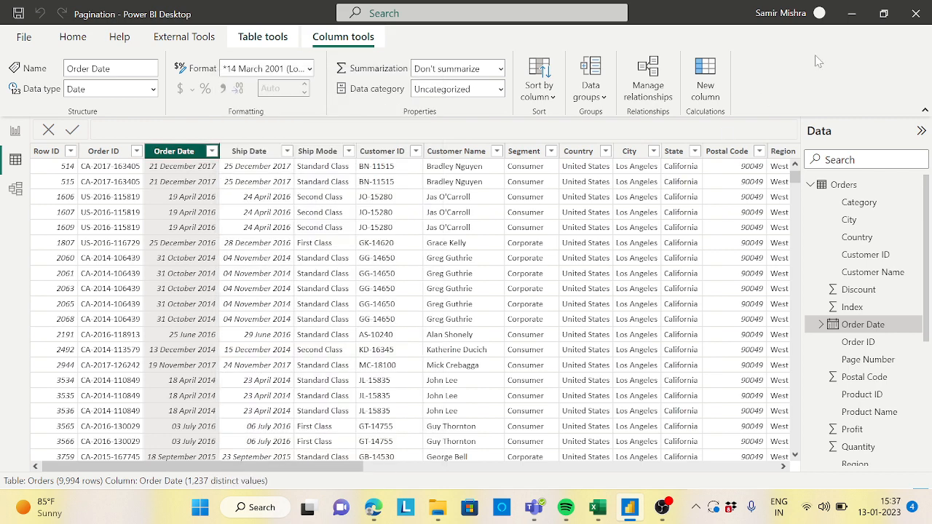
# Step: Open the Power Query Editor and refresh the data preview
pyautogui.click(84, 40)
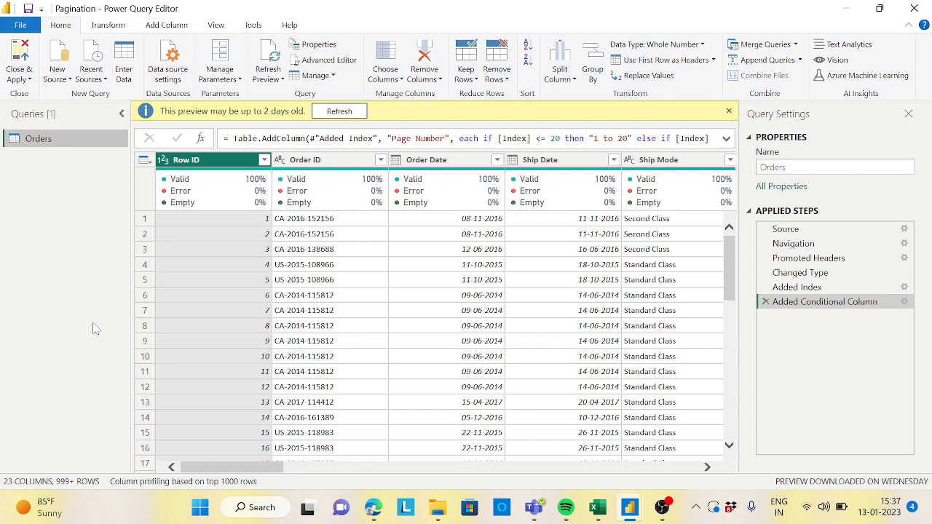
pyautogui.click(355, 114)
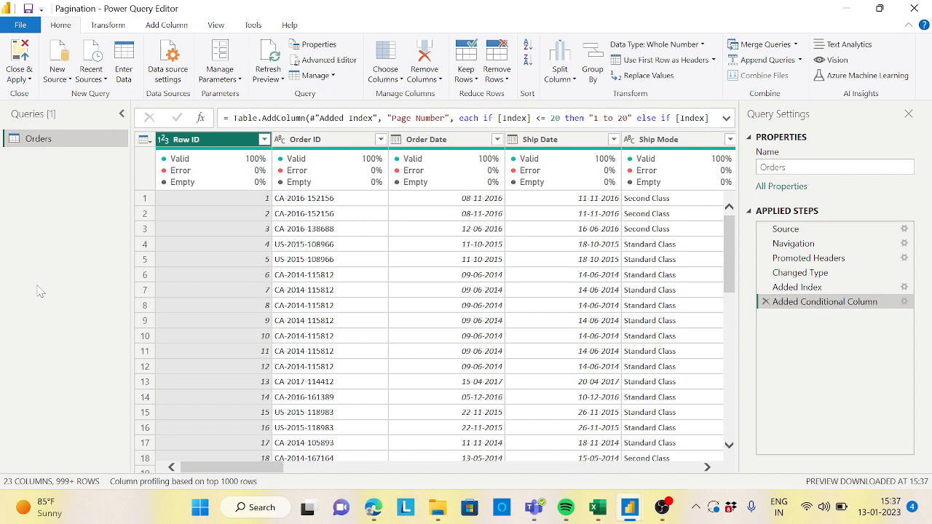
# Step: Create a new blank query from the queries pane
pyautogui.rightClick(58, 252)
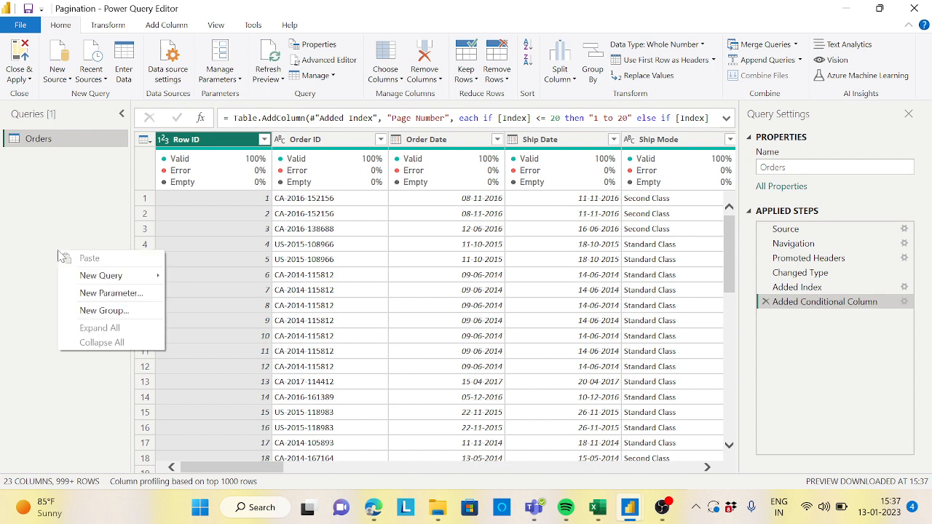
pyautogui.moveTo(131, 284)
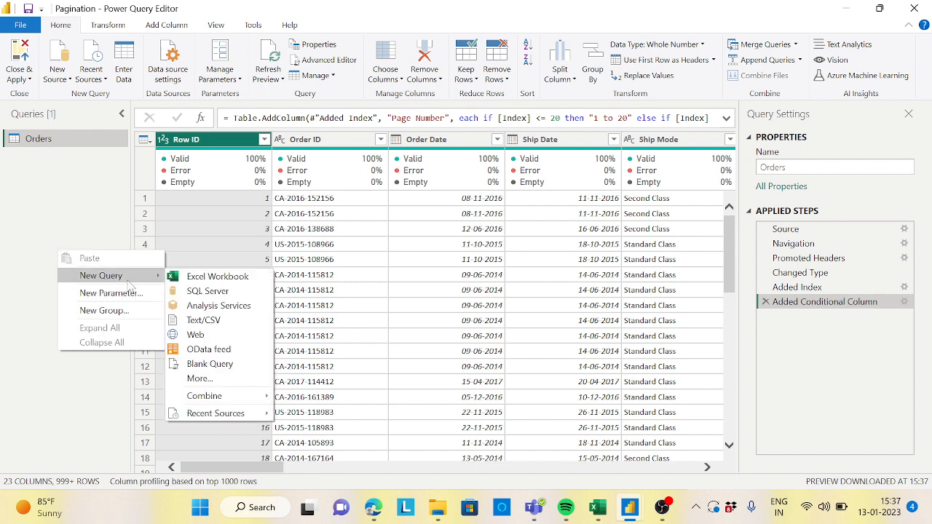
pyautogui.click(219, 368)
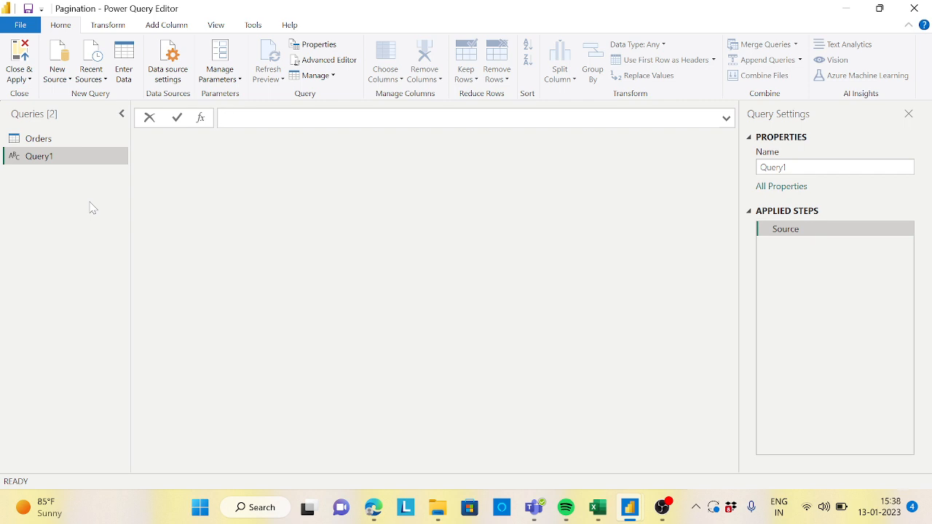
# Step: Enter the formula = List.Dates in the blank query
pyautogui.write('=List')
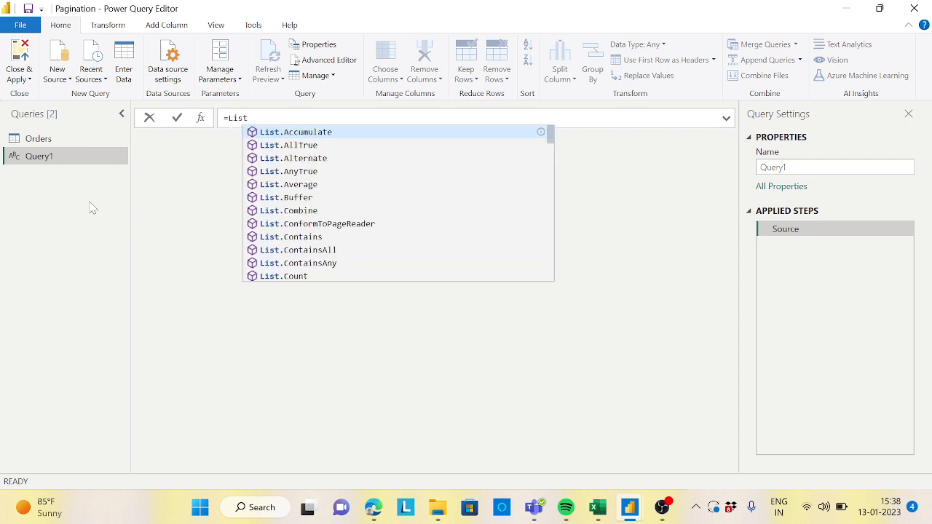
pyautogui.write('.Dates')
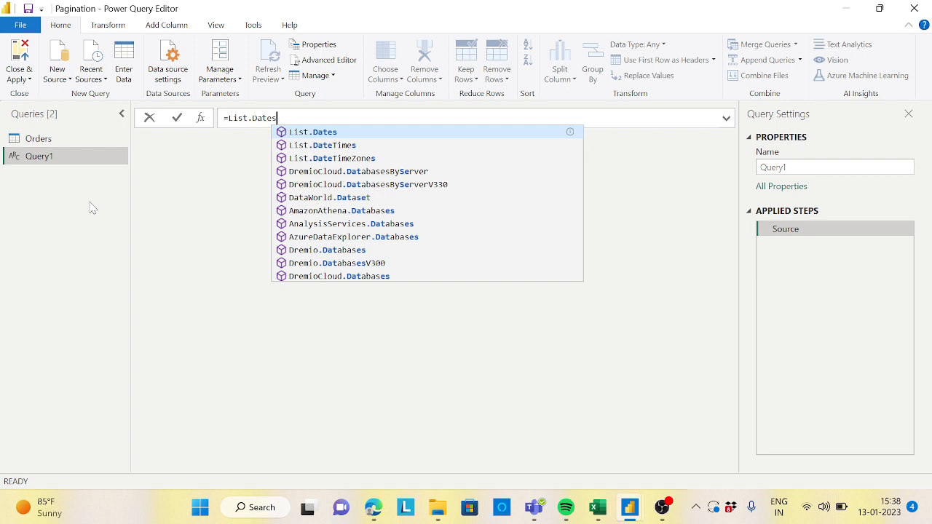
pyautogui.press('Tab')
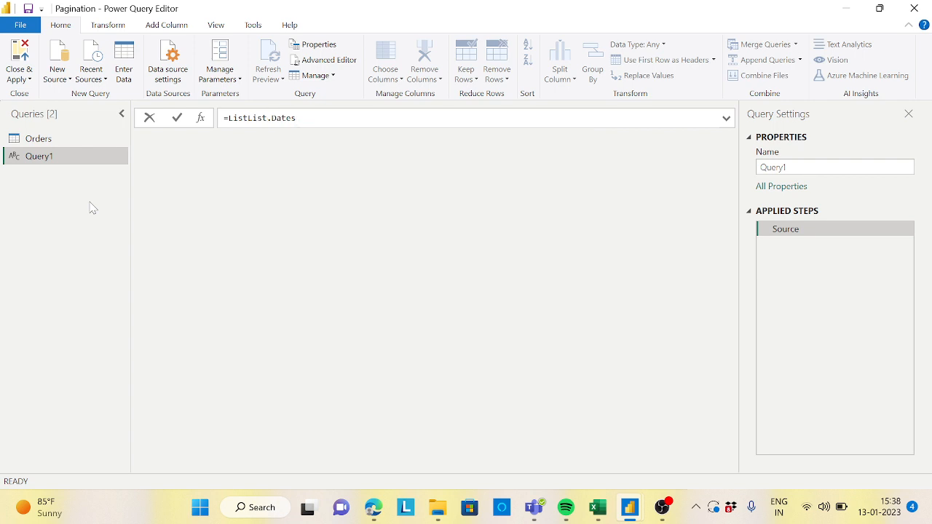
pyautogui.press('Left')
pyautogui.press('Left')
pyautogui.press('Left')
pyautogui.press('Left')
pyautogui.press('Left')
pyautogui.press('Left')
pyautogui.press('Left')
pyautogui.press('Left')
pyautogui.press('Left')
pyautogui.press('Left')
pyautogui.press('BackSpace')
pyautogui.press('BackSpace')
pyautogui.press('BackSpace')
pyautogui.press('BackSpace')
pyautogui.press('End')
pyautogui.press('Return')
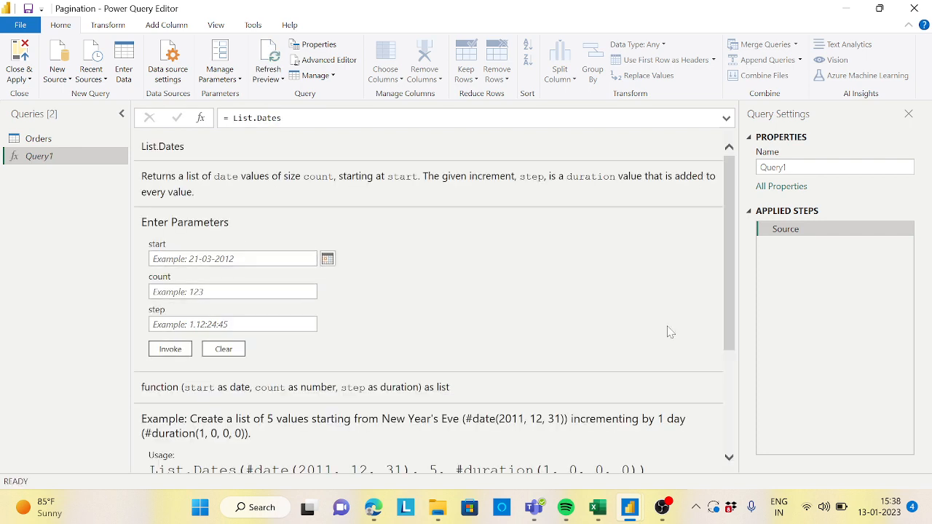
# Step: Set the List.Dates start parameter to 01-01-2014 and the count to 365
pyautogui.moveTo(733, 279); pyautogui.dragTo(732, 291)
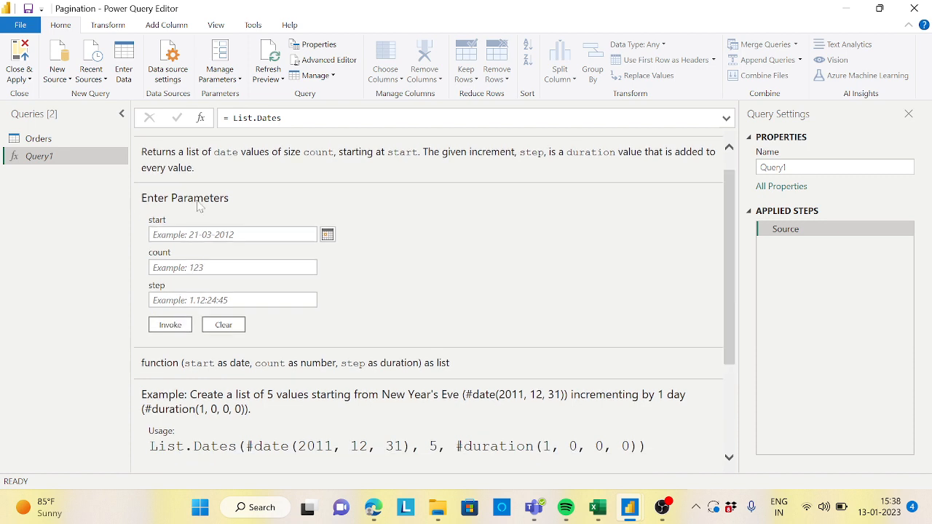
pyautogui.click(232, 297)
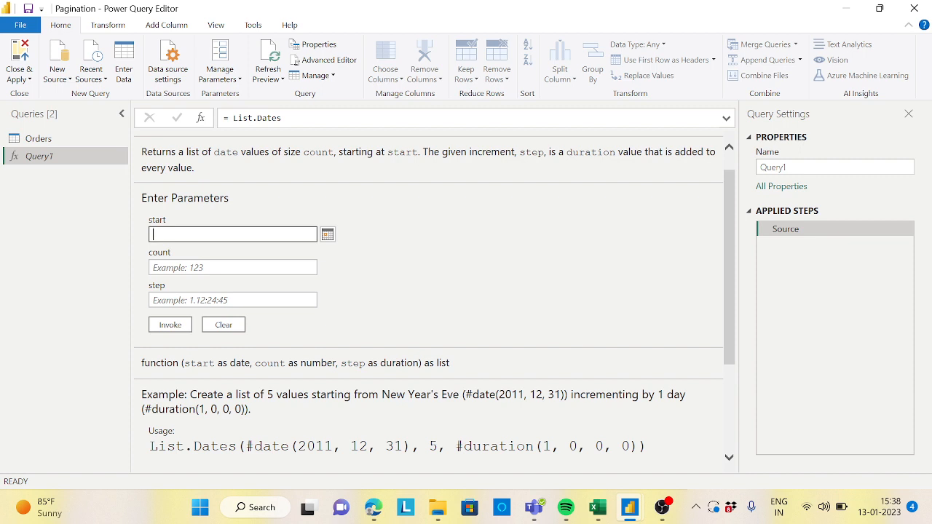
pyautogui.write('01')
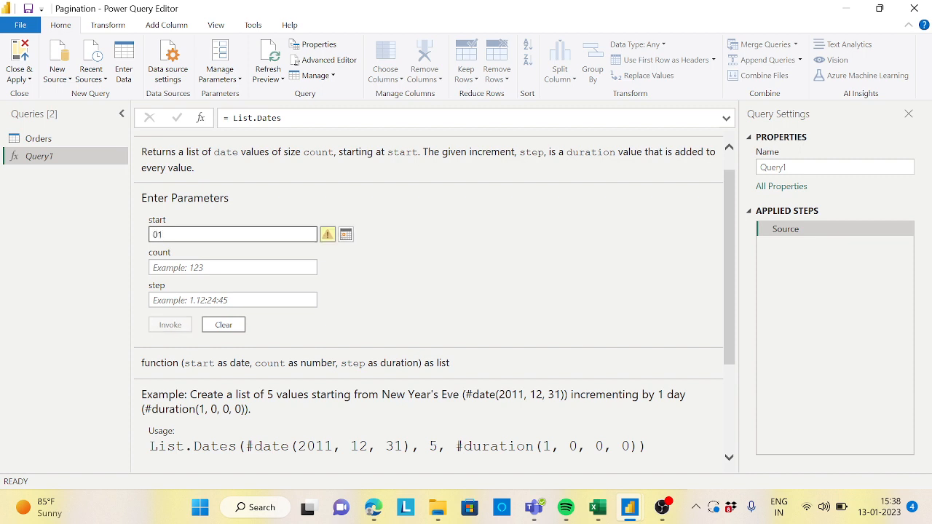
pyautogui.write('-01-2014')
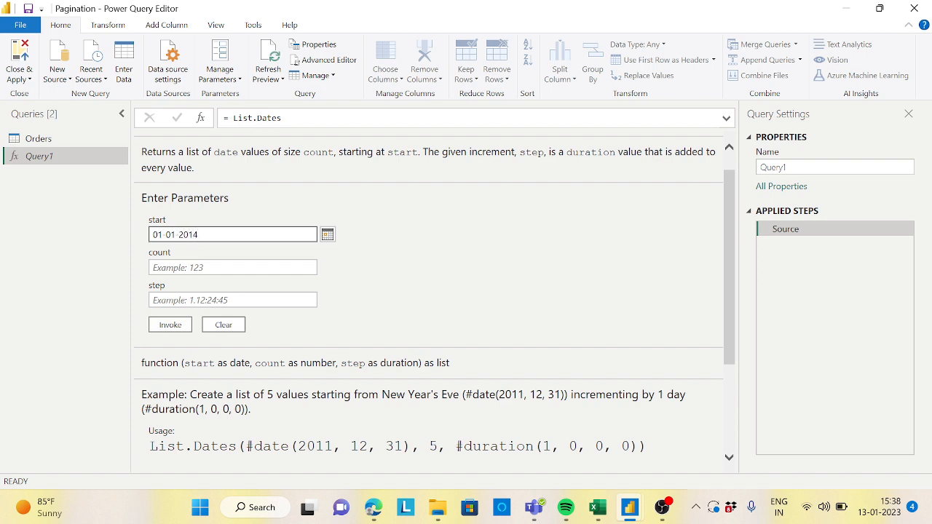
pyautogui.click(153, 268)
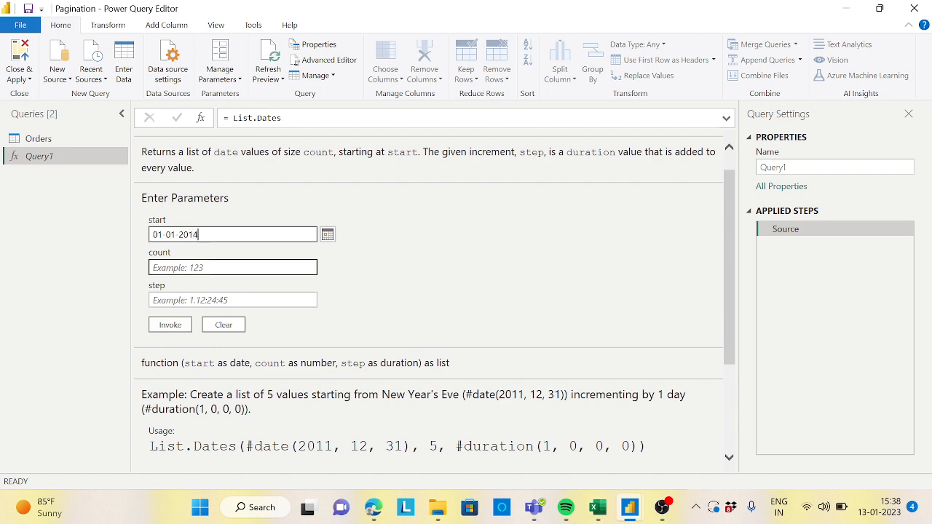
pyautogui.write('365')
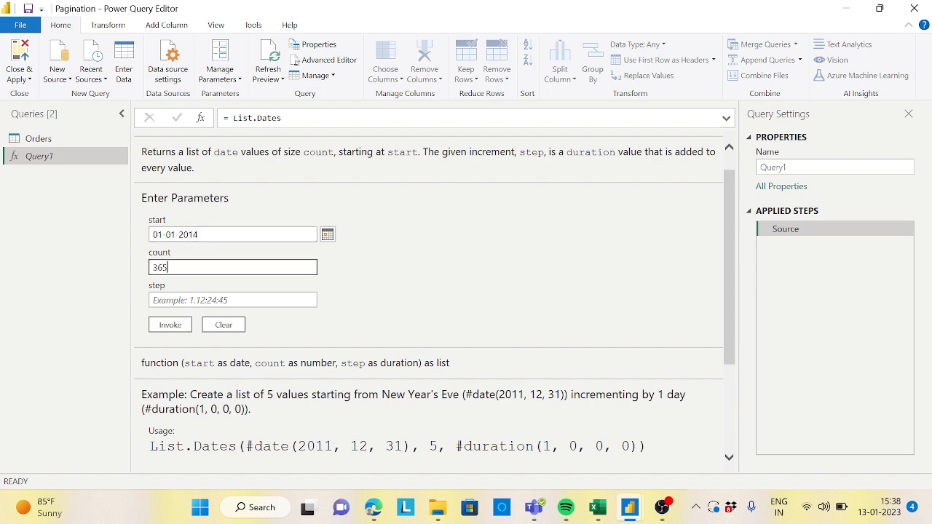
# Step: Set the step parameter to 1 and invoke the function
pyautogui.click(215, 297)
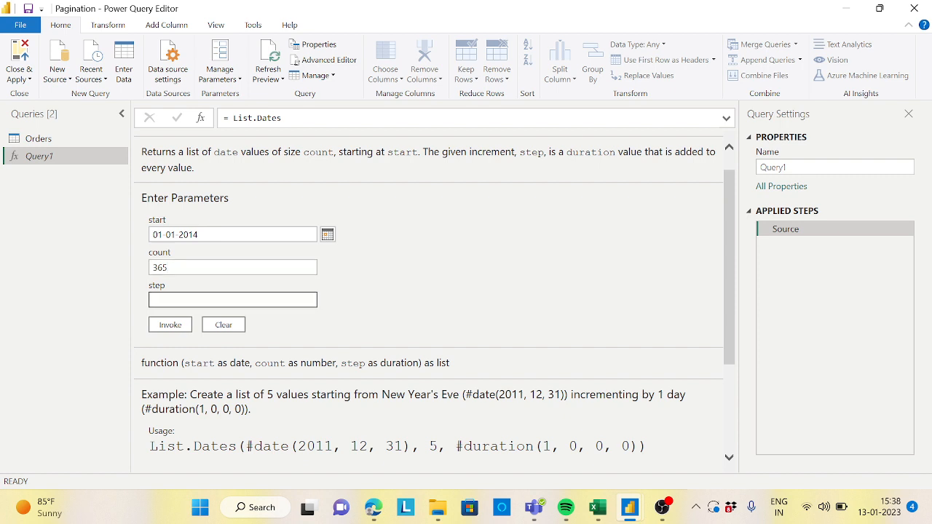
pyautogui.write('31-12-2')
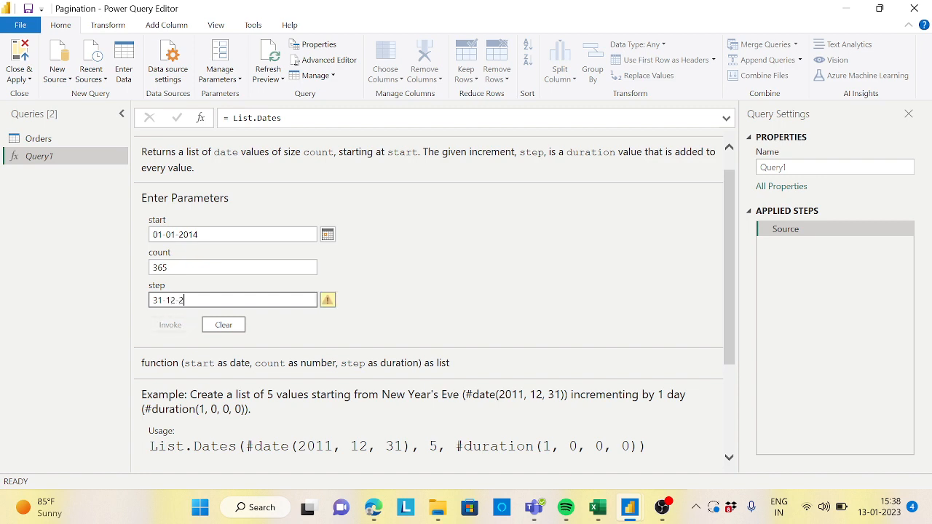
pyautogui.write('014')
pyautogui.moveTo(218, 300); pyautogui.dragTo(135, 301)
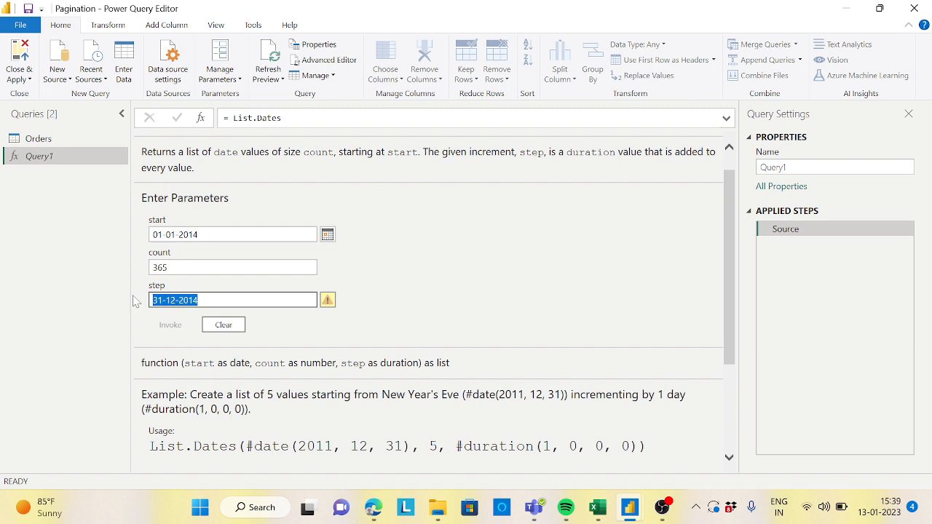
pyautogui.press('BackSpace')
pyautogui.write('12 ')
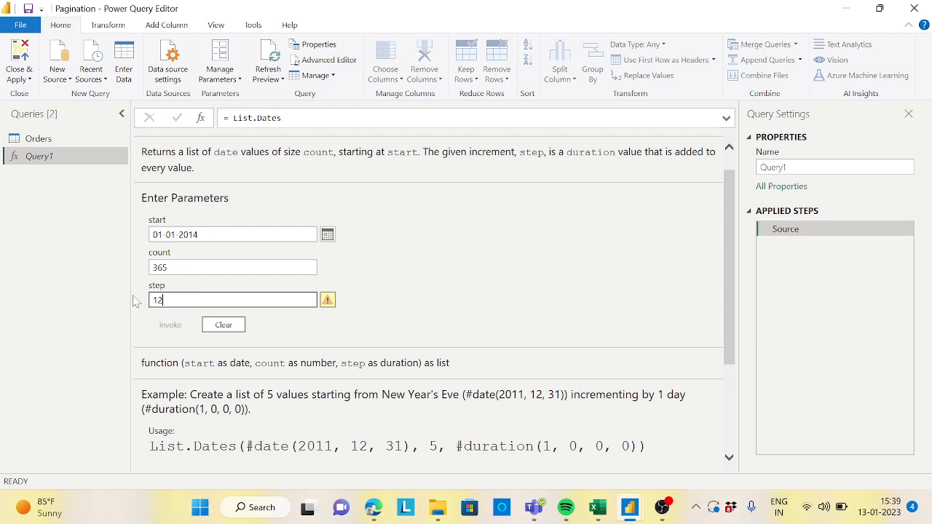
pyautogui.write('31-2014')
pyautogui.moveTo(328, 302)
pyautogui.moveTo(315, 300); pyautogui.dragTo(95, 308)
pyautogui.press('BackSpace')
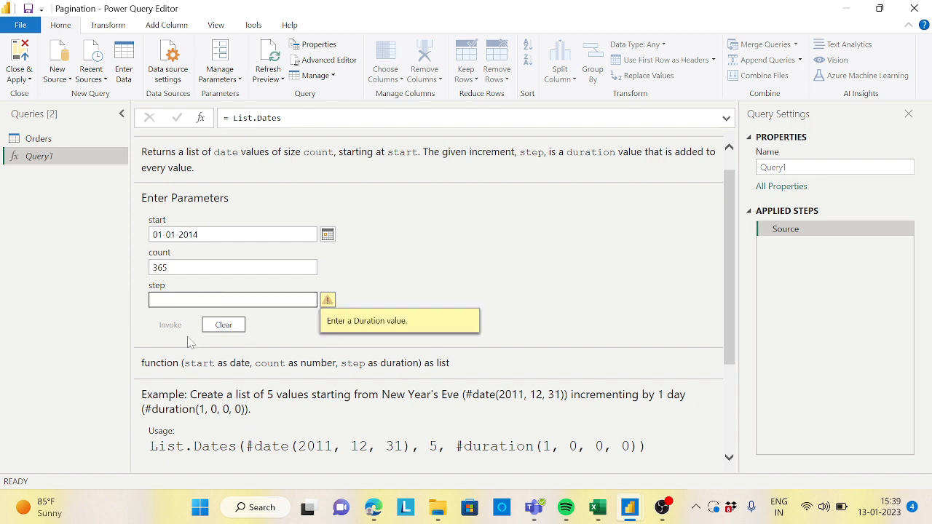
pyautogui.write('1')
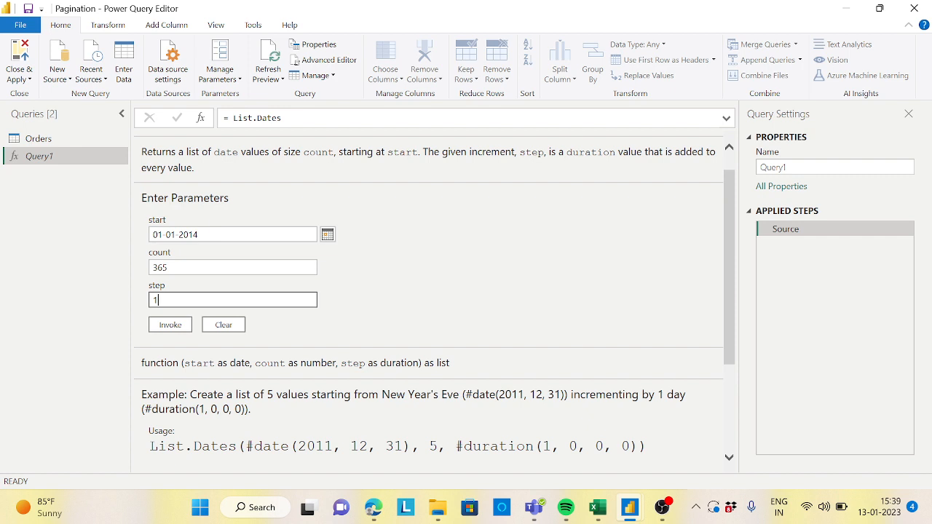
pyautogui.click(179, 325)
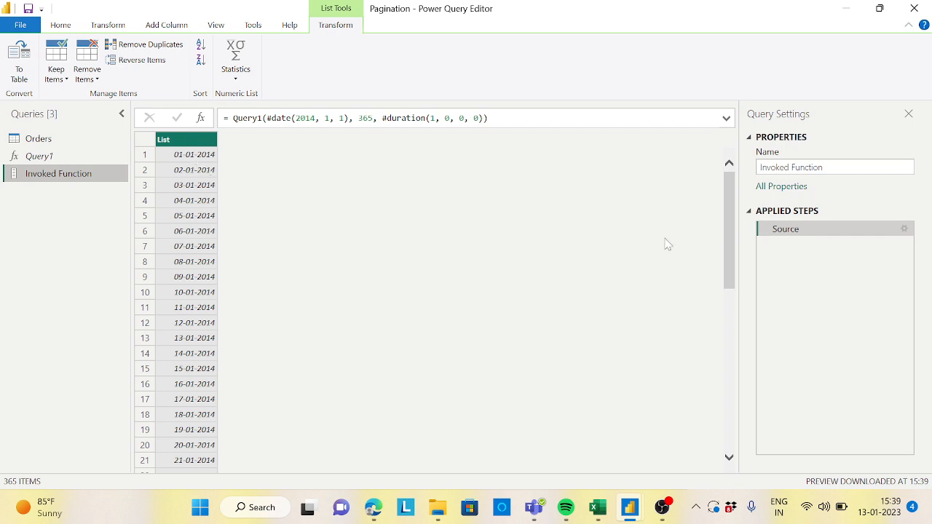
# Step: Scroll through the 365-date list and convert it to a table with no delimiter
pyautogui.moveTo(732, 216); pyautogui.dragTo(758, 517)
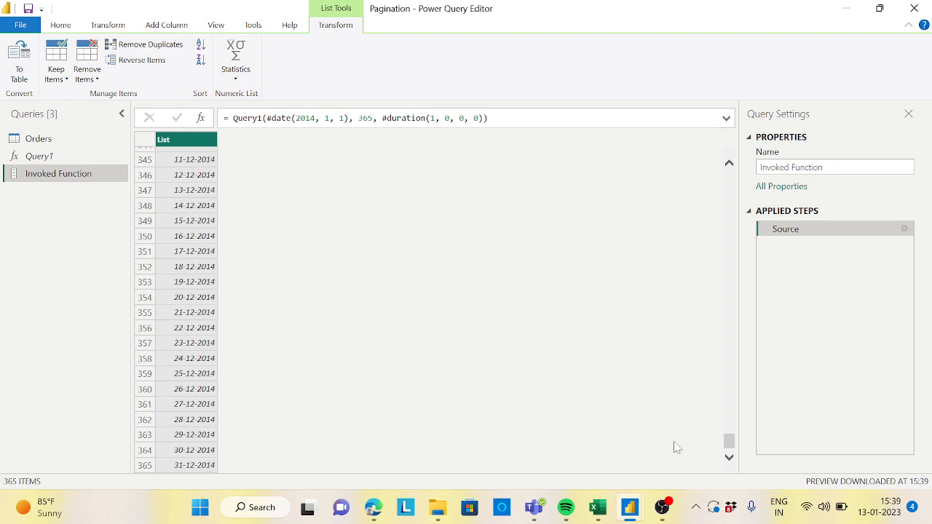
pyautogui.moveTo(732, 443); pyautogui.dragTo(729, 177)
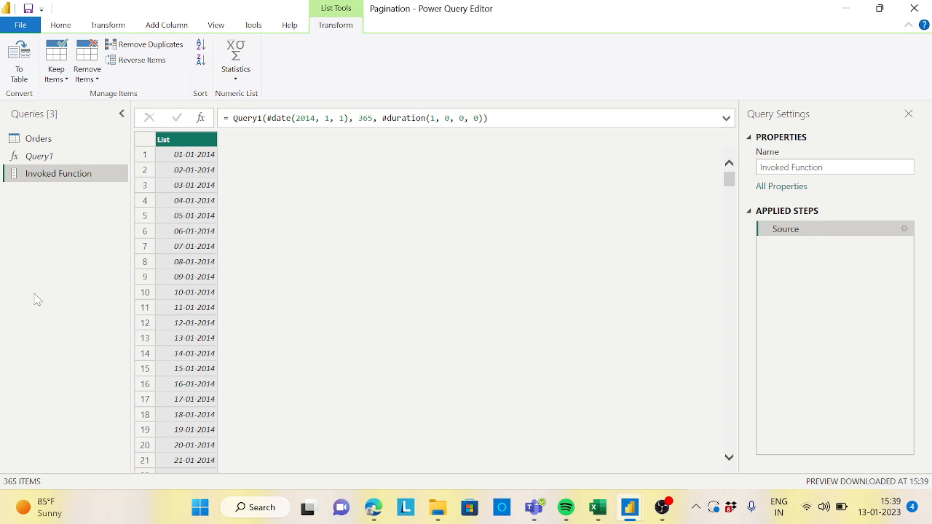
pyautogui.click(23, 58)
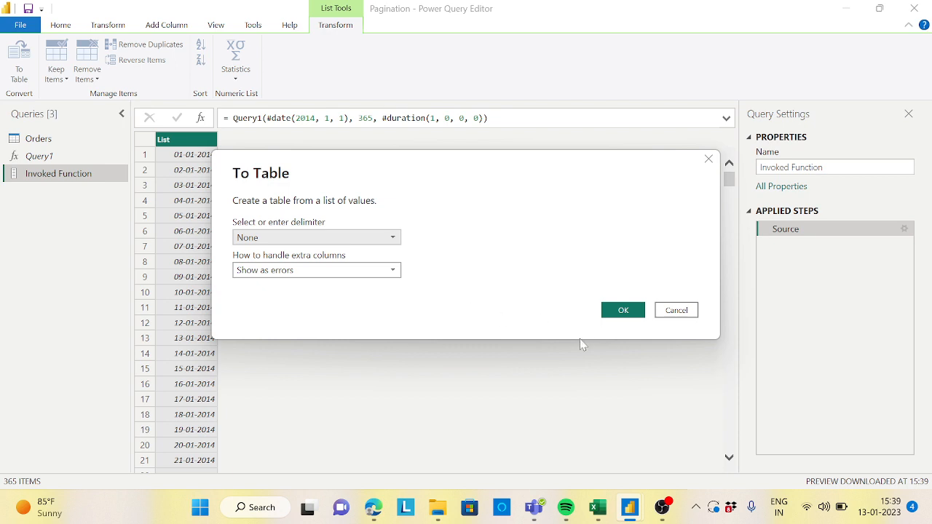
pyautogui.click(620, 311)
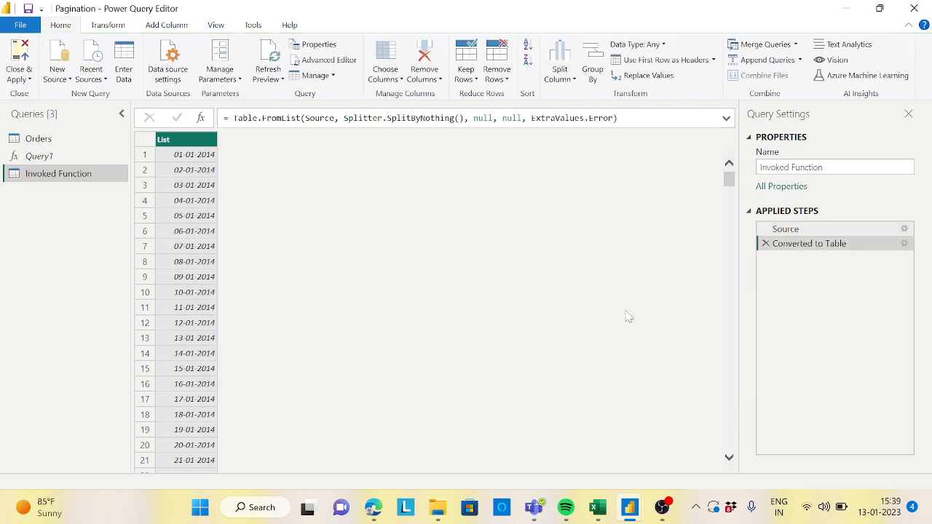
# Step: Rename the query to Dates
pyautogui.doubleClick(81, 175)
pyautogui.write('Dates')
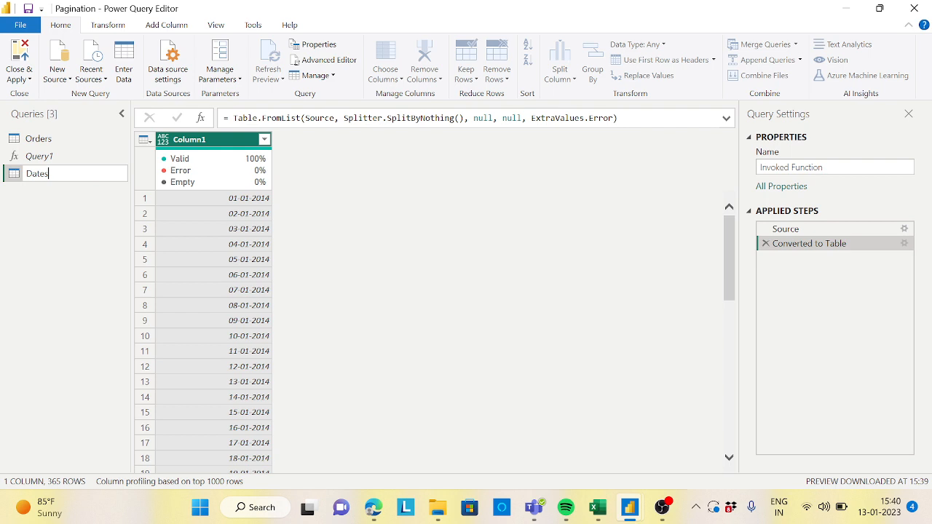
pyautogui.press('Return')
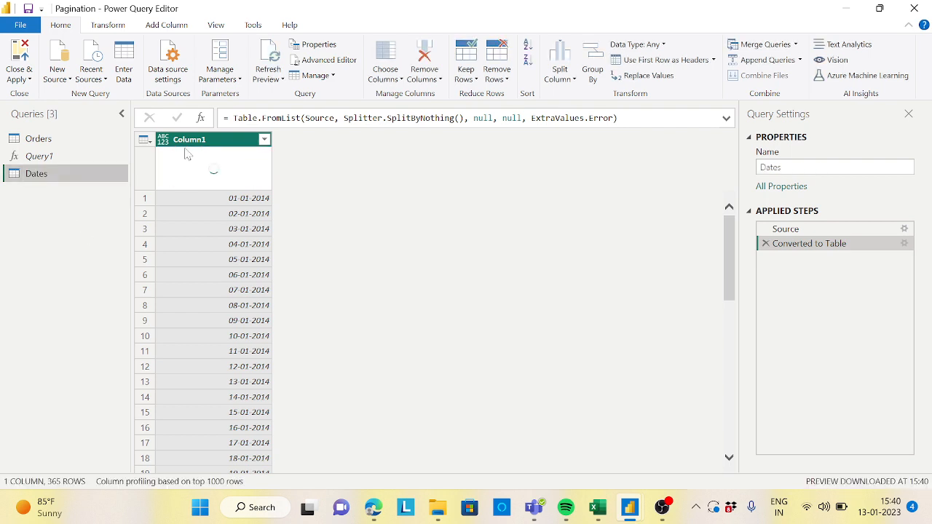
# Step: Rename the column to Date and set its data type to Date
pyautogui.click(198, 142)
pyautogui.doubleClick(201, 141)
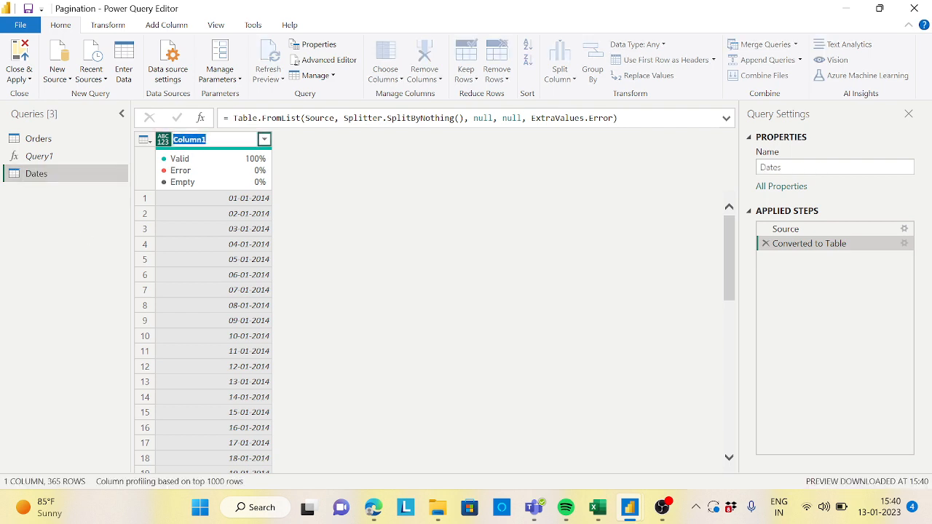
pyautogui.write('Date')
pyautogui.press('Return')
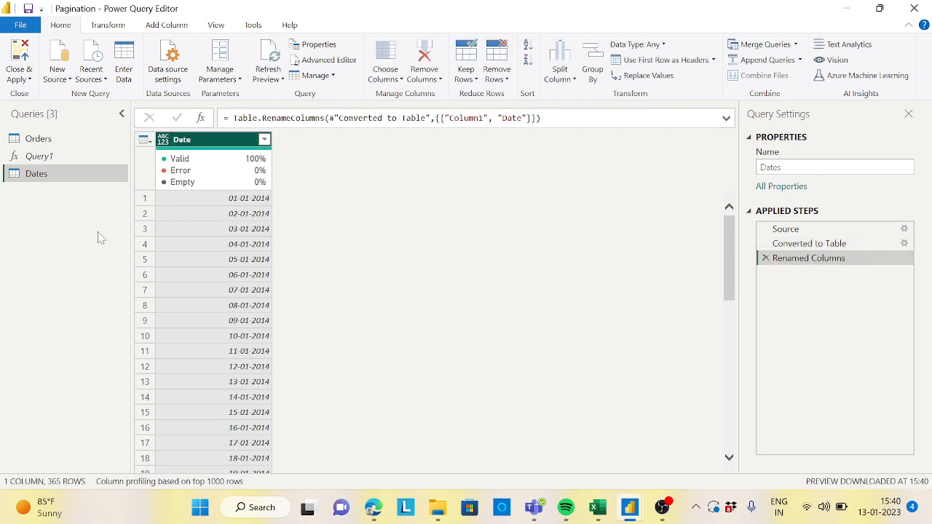
pyautogui.click(164, 141)
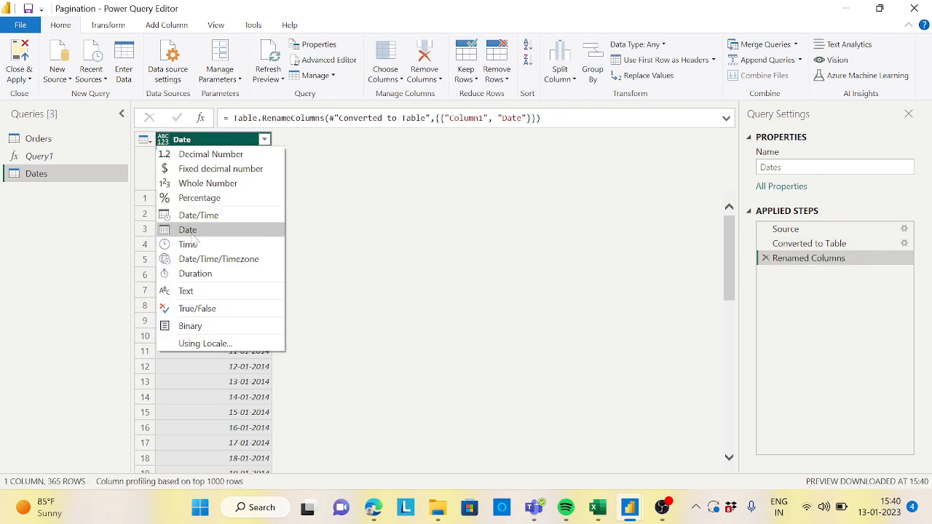
pyautogui.click(188, 230)
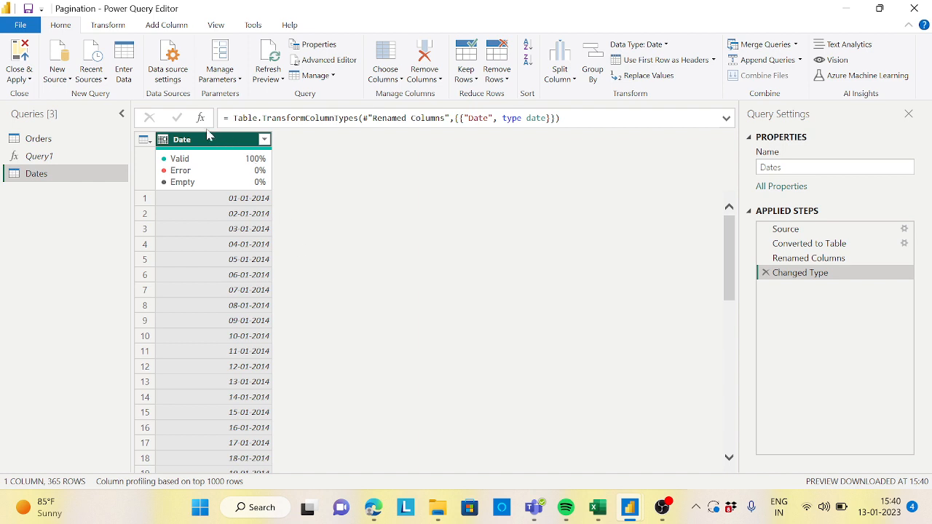
# Step: Add a Year column extracted from the Date column
pyautogui.click(180, 25)
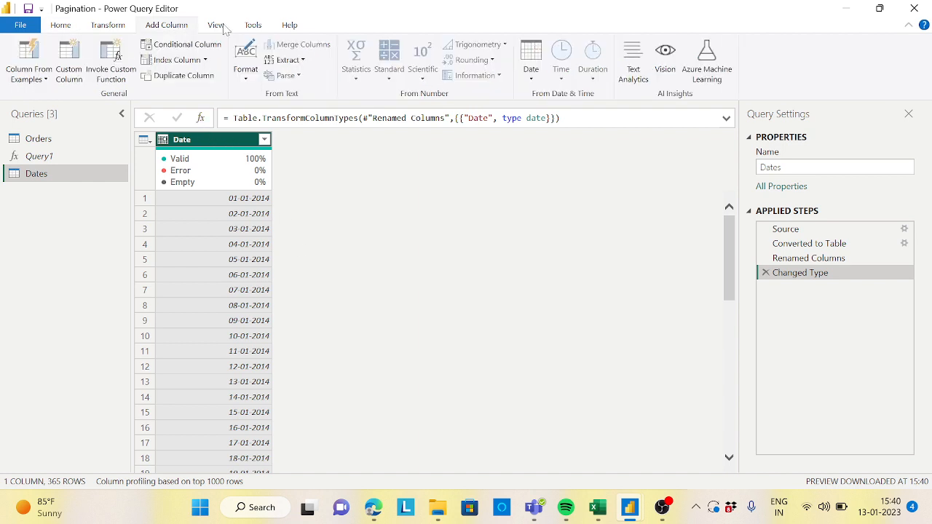
pyautogui.click(531, 84)
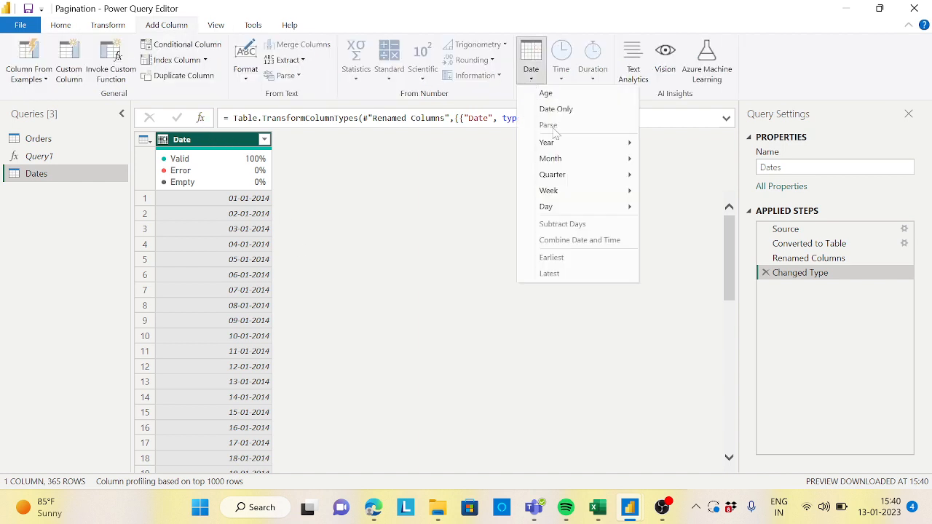
pyautogui.moveTo(562, 150)
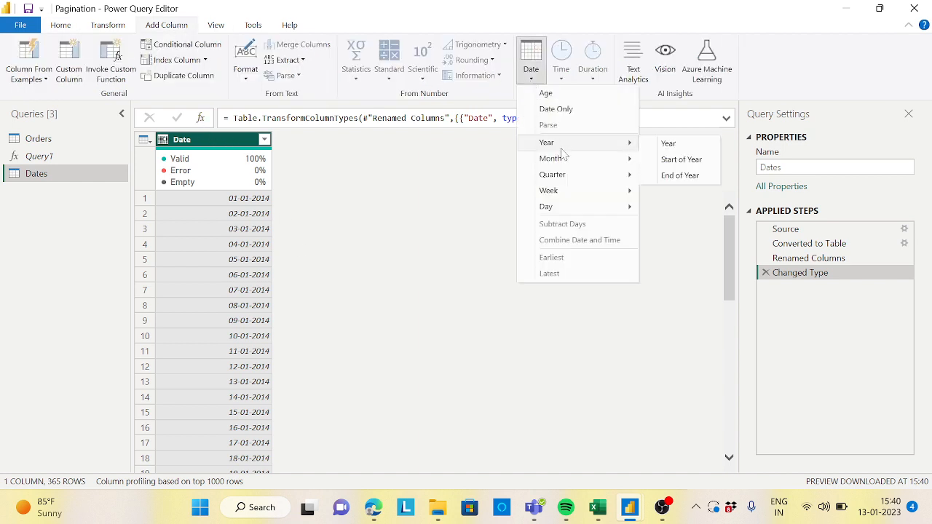
pyautogui.click(668, 143)
# Step: Add a Month column extracted from the Date column
pyautogui.click(206, 144)
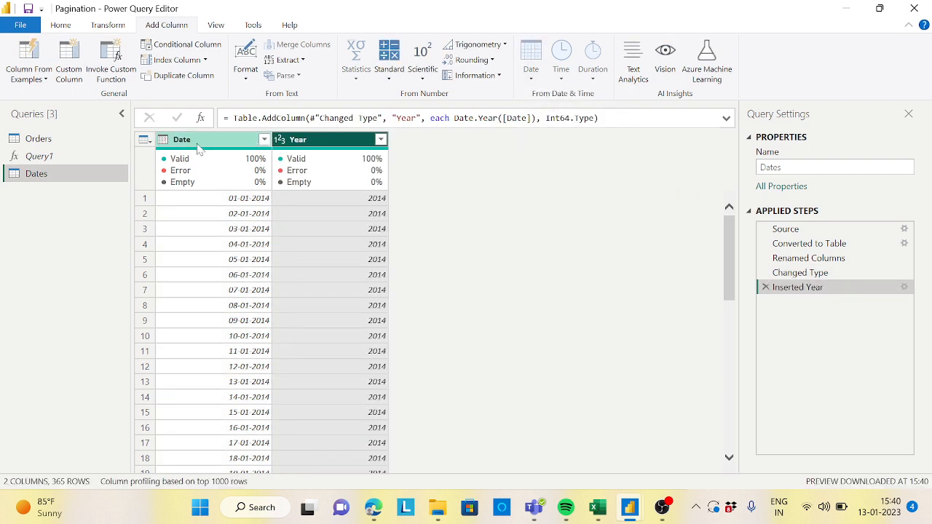
pyautogui.click(531, 73)
pyautogui.moveTo(587, 158)
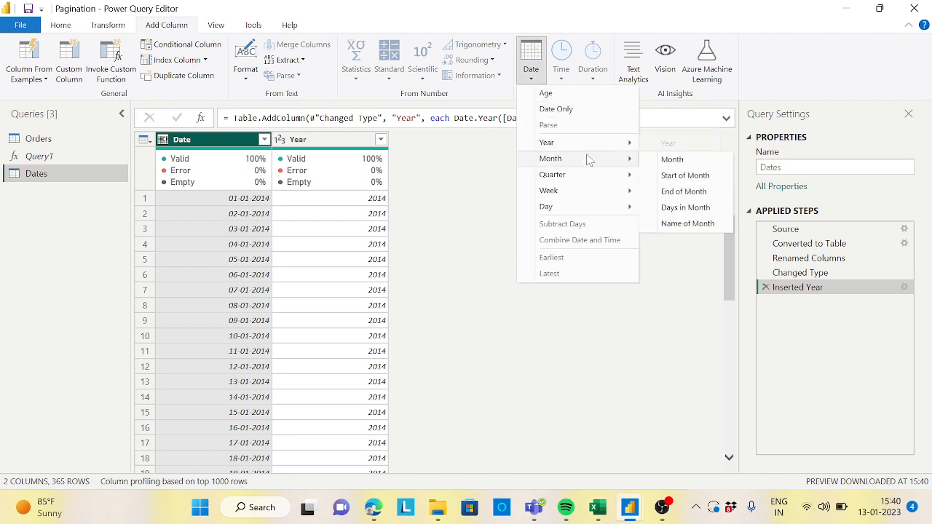
pyautogui.click(683, 159)
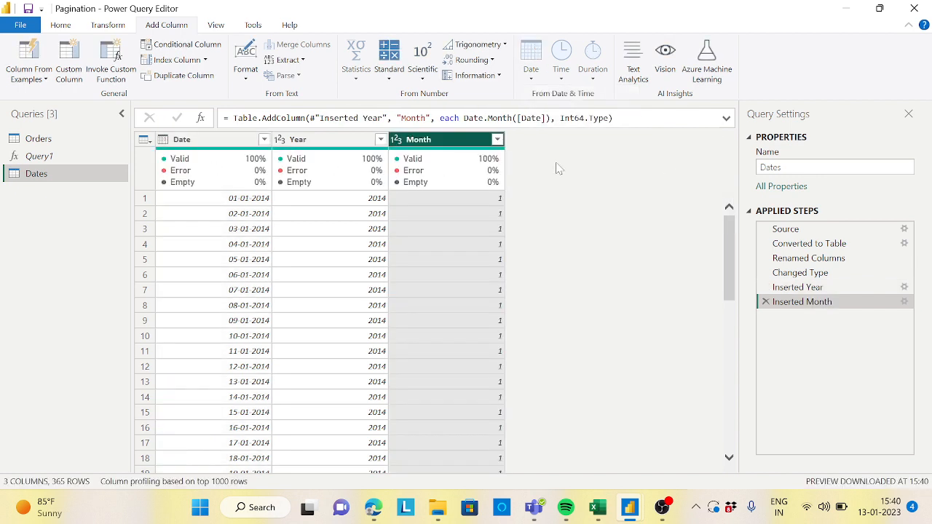
# Step: Add a Name of Month column extracted from the Date column
pyautogui.click(202, 150)
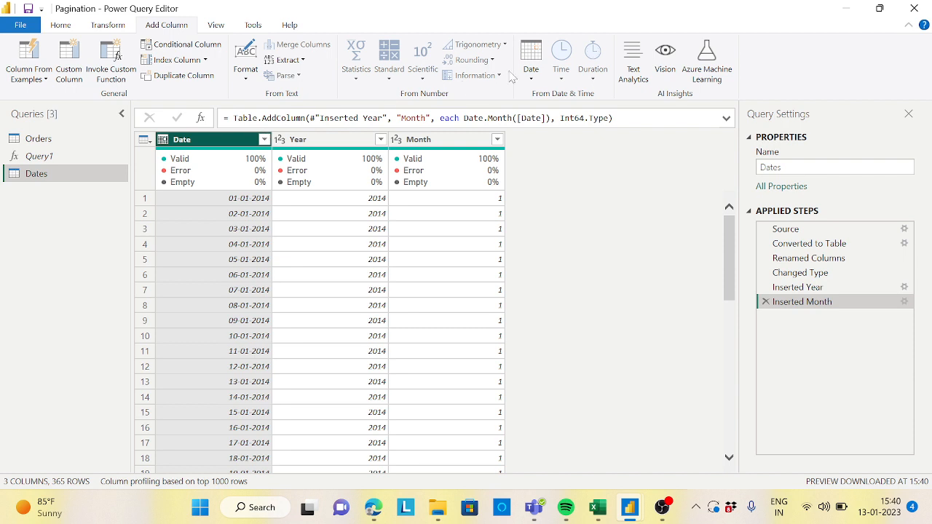
pyautogui.click(531, 73)
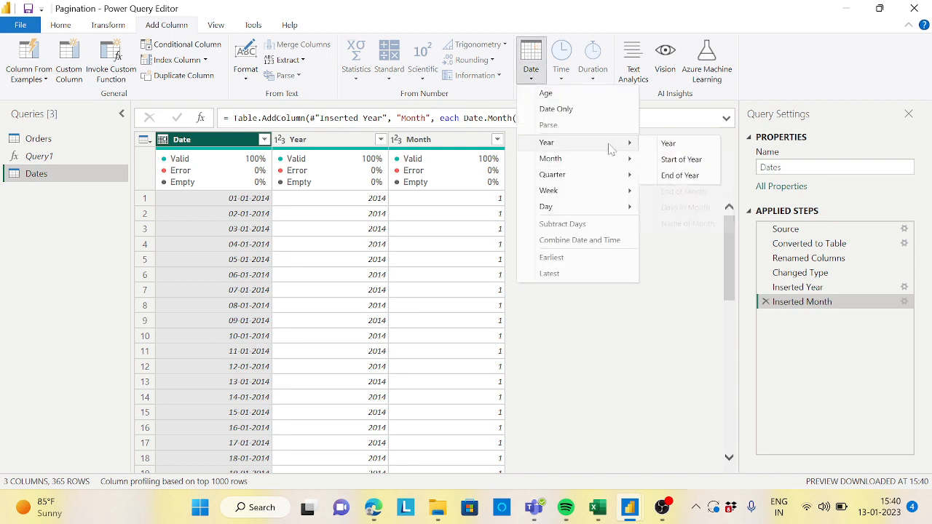
pyautogui.moveTo(612, 158)
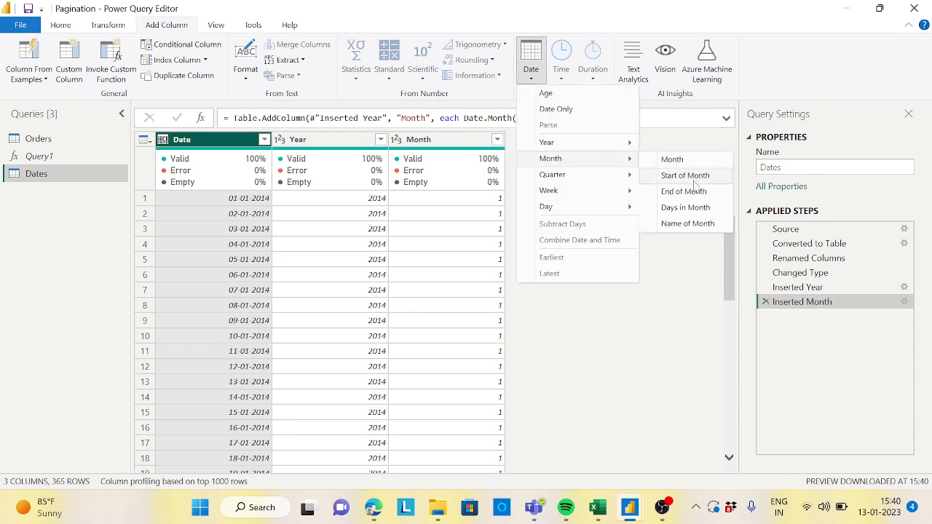
pyautogui.click(700, 227)
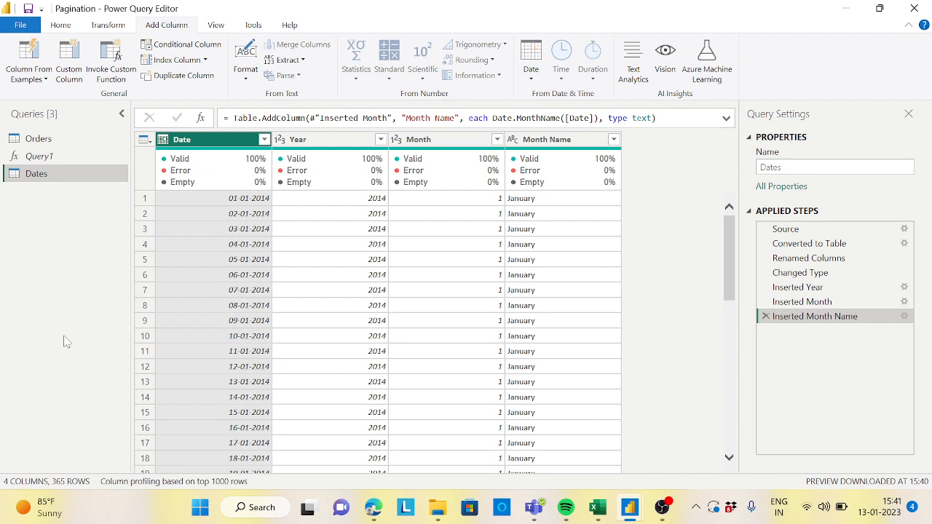
# Step: Open the Advanced Editor for the Dates query and insert a blank line after let
pyautogui.click(70, 27)
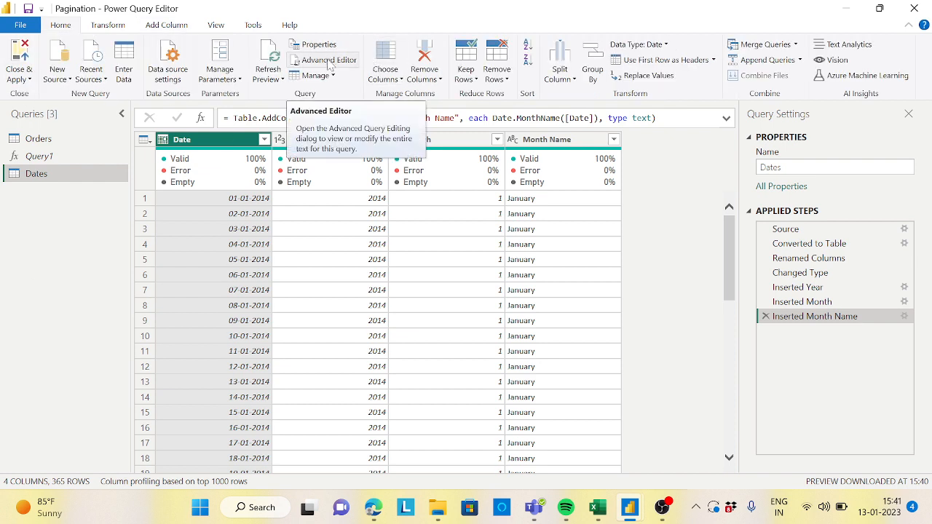
pyautogui.click(329, 62)
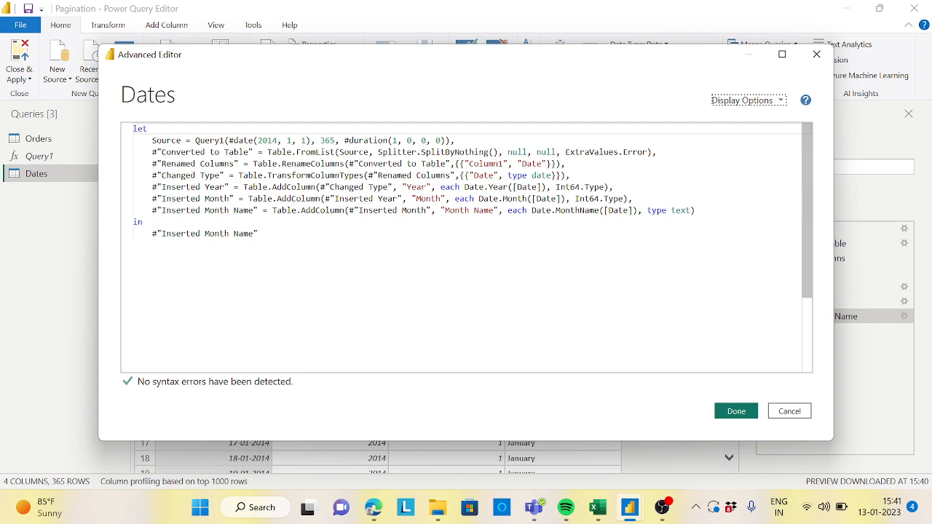
pyautogui.moveTo(195, 140); pyautogui.dragTo(225, 141)
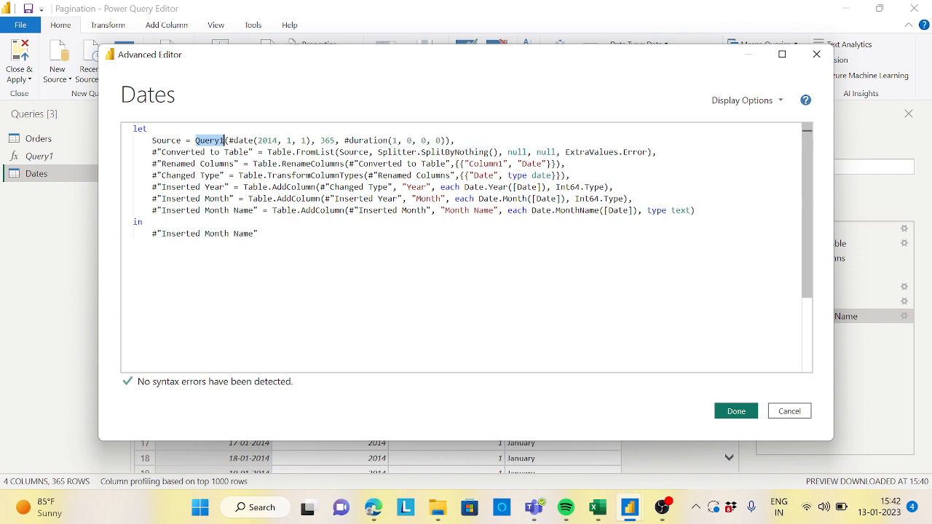
pyautogui.click(152, 141)
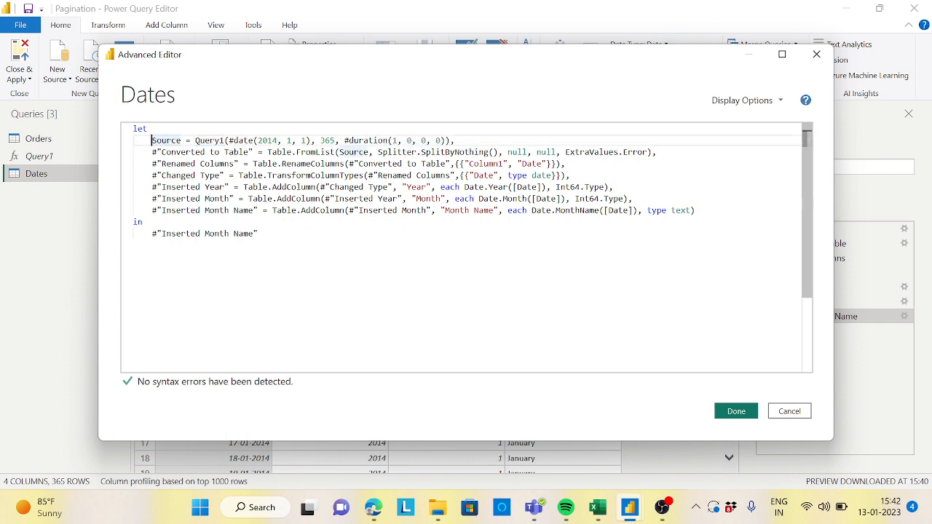
pyautogui.press('Return')
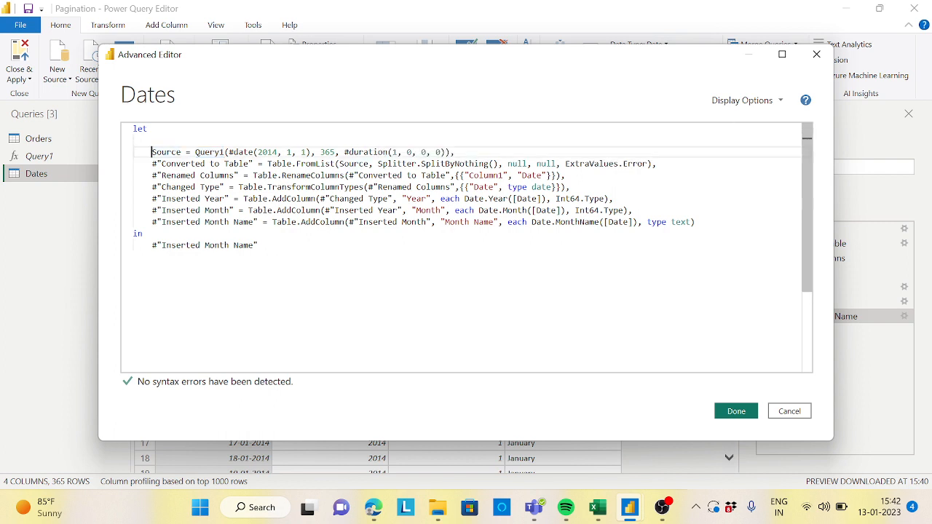
pyautogui.press('Up')
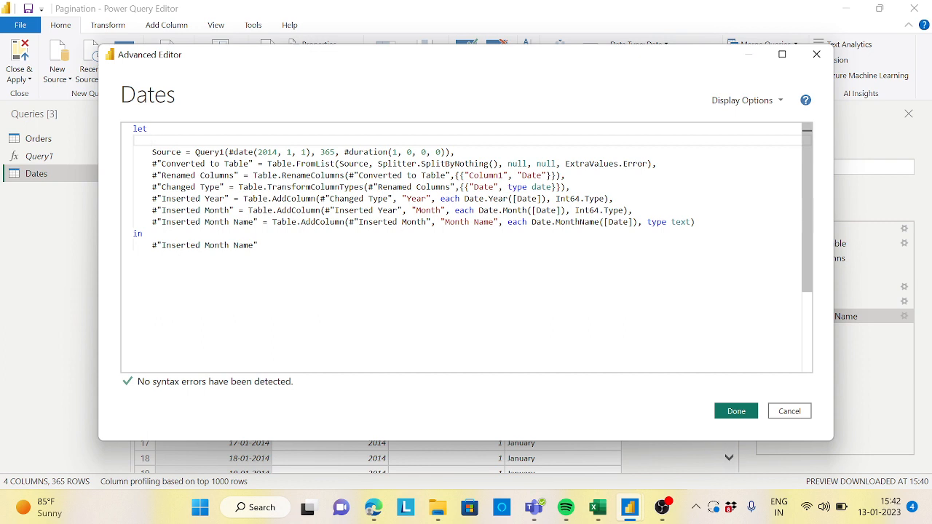
# Step: In the Advanced Editor, add a first step MinDateSales = List.Min(Orders[Order Date]), apply it, and preview its value
pyautogui.write('M')
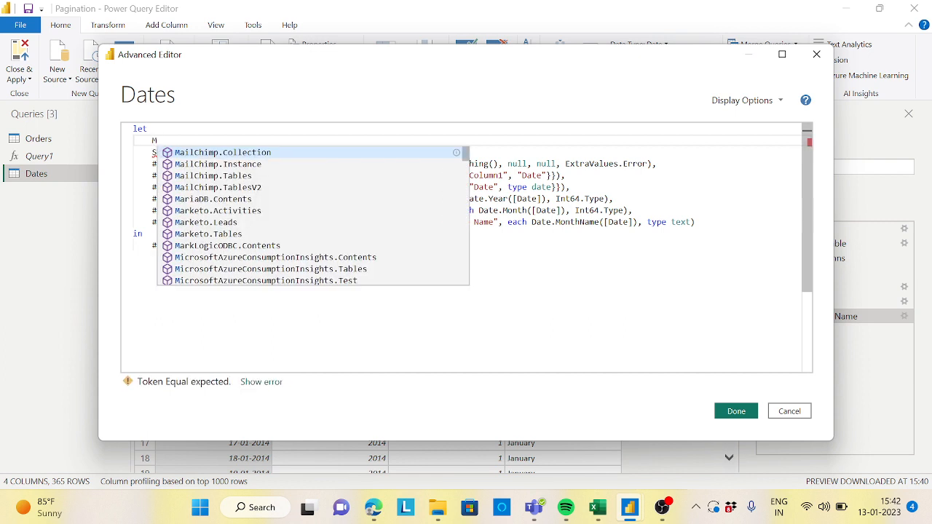
pyautogui.write('inDate')
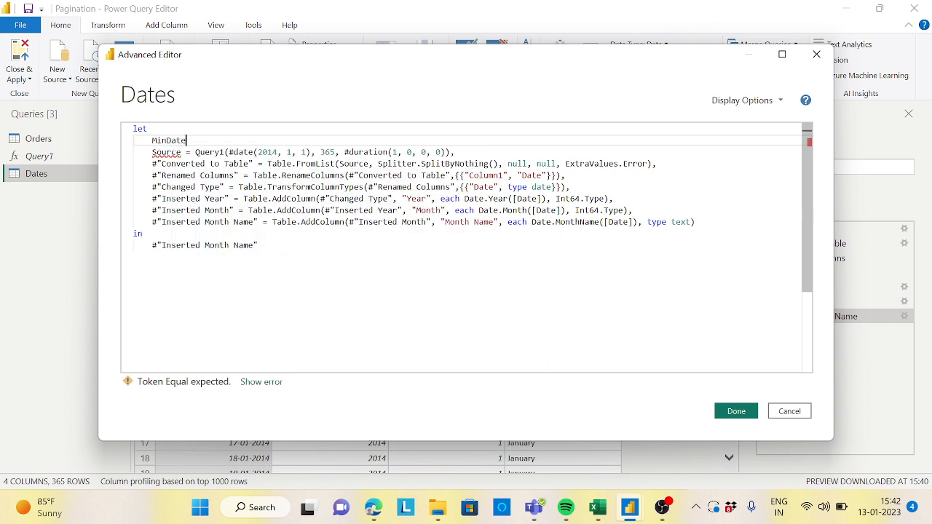
pyautogui.write('Sales=')
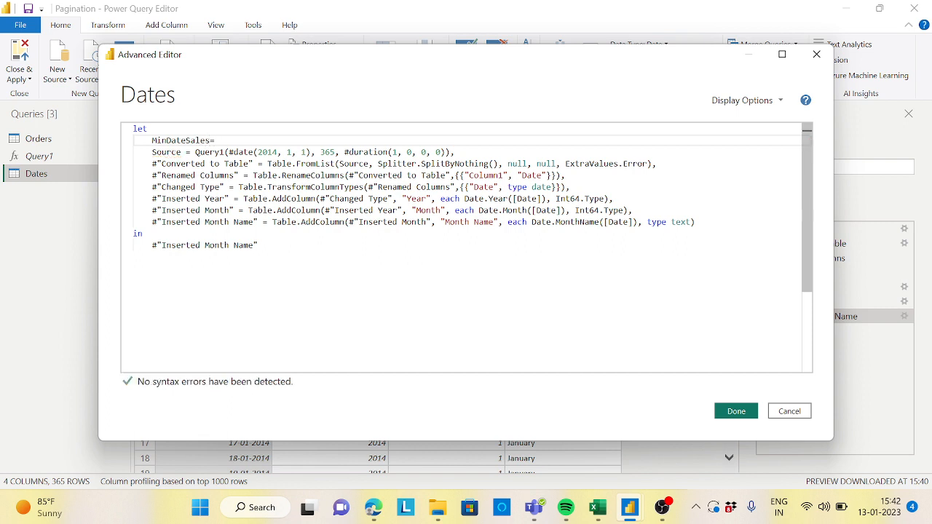
pyautogui.write('List')
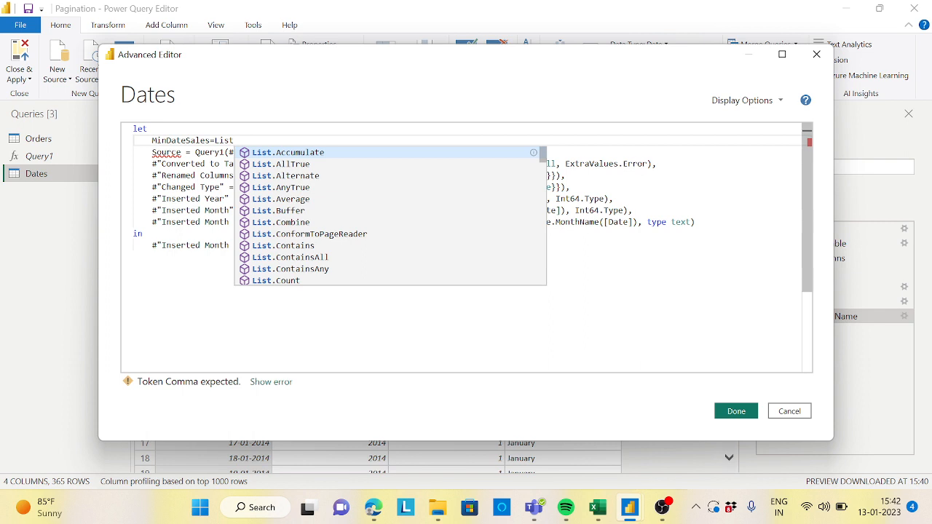
pyautogui.write('.Min')
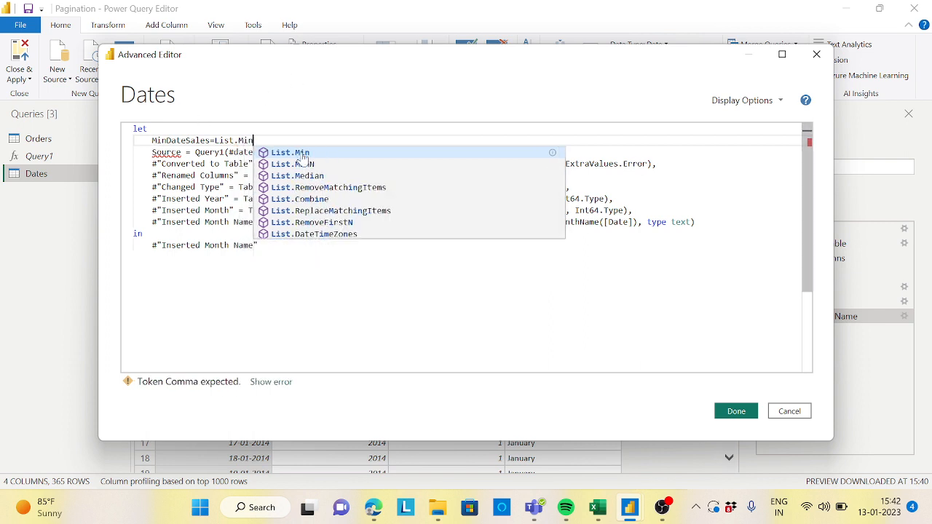
pyautogui.press('Escape')
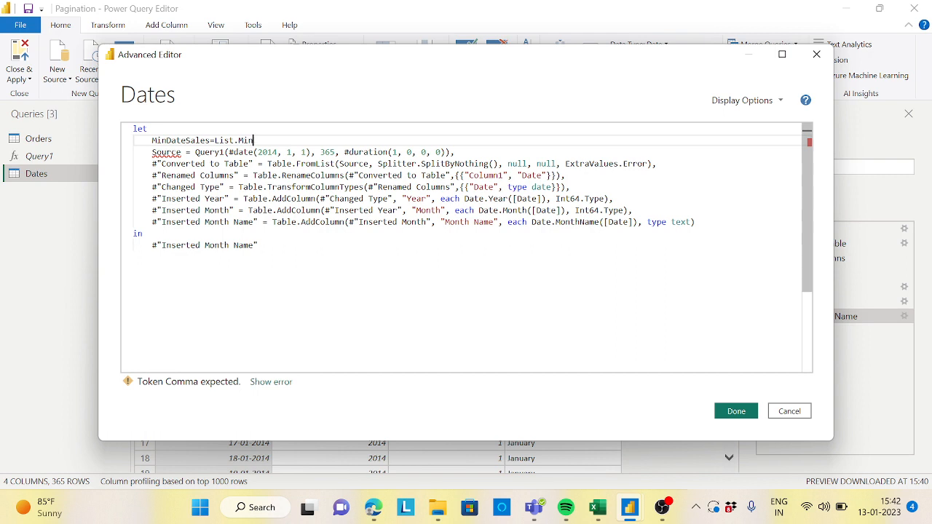
pyautogui.write('(')
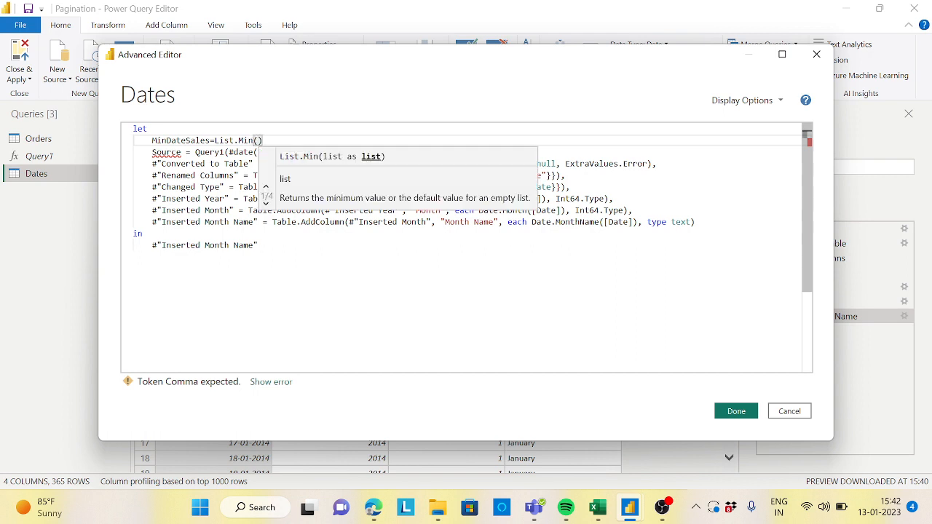
pyautogui.write('Ordr')
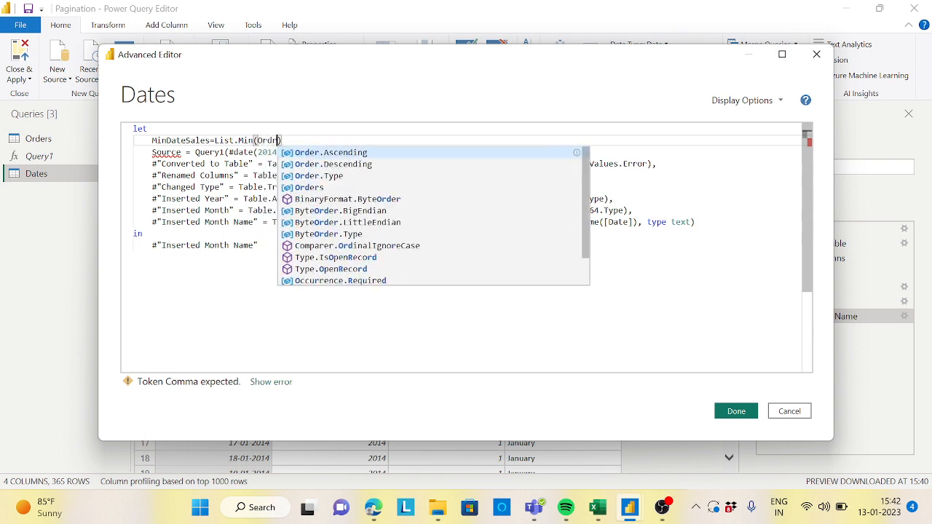
pyautogui.press('BackSpace')
pyautogui.write('ers')
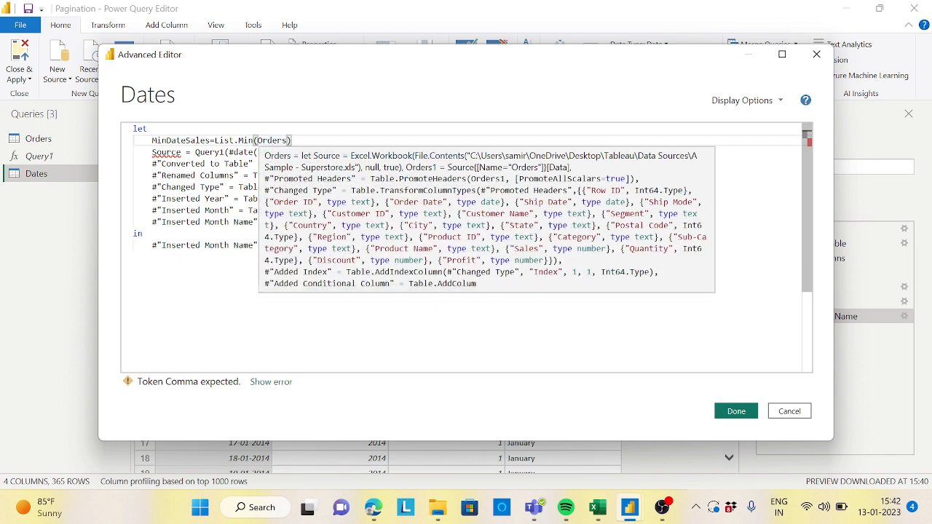
pyautogui.write('[')
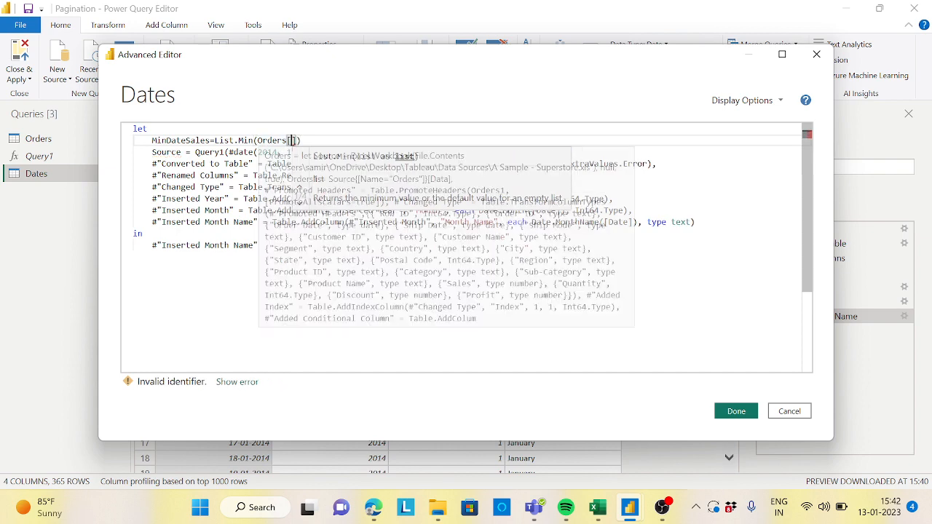
pyautogui.write('Order ')
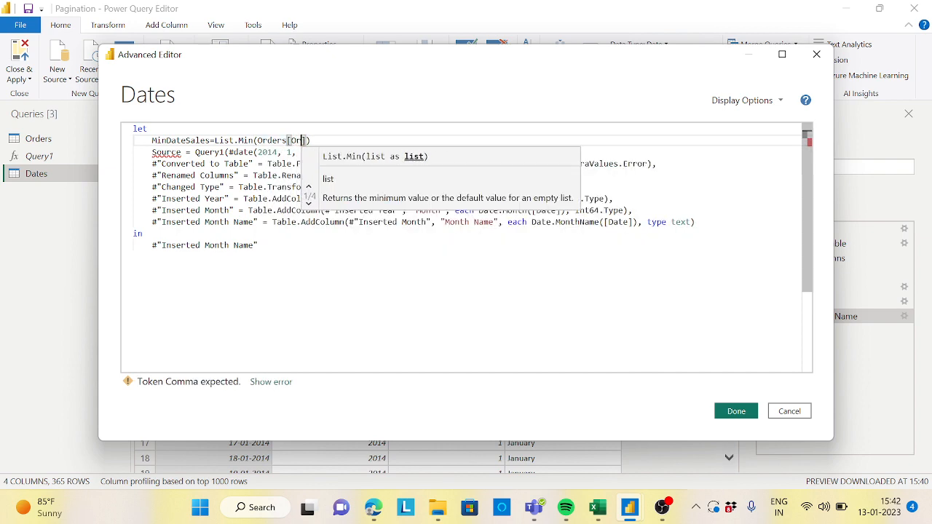
pyautogui.write('Date')
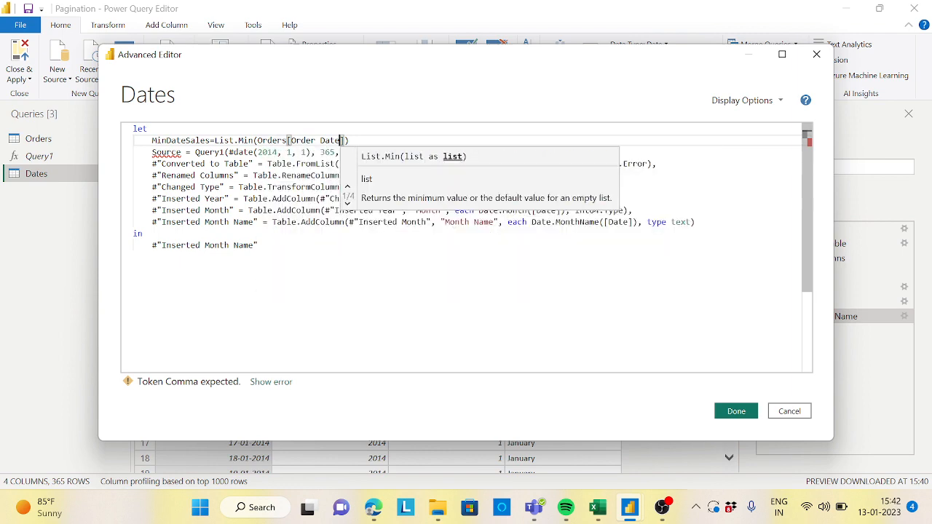
pyautogui.write(']),')
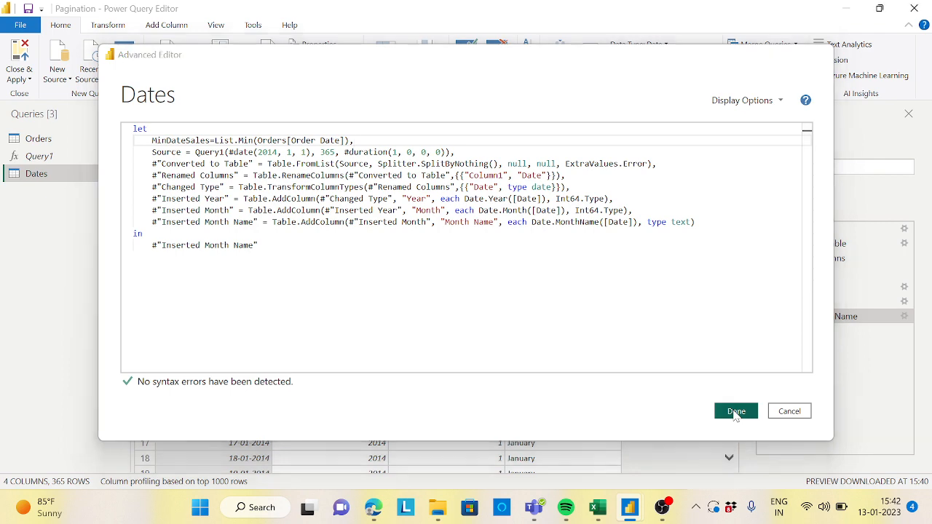
pyautogui.click(736, 412)
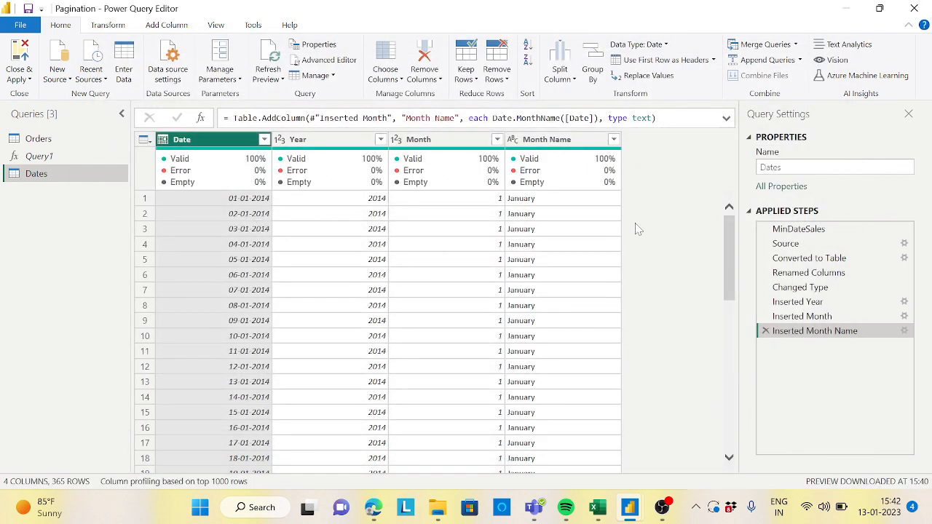
pyautogui.click(799, 231)
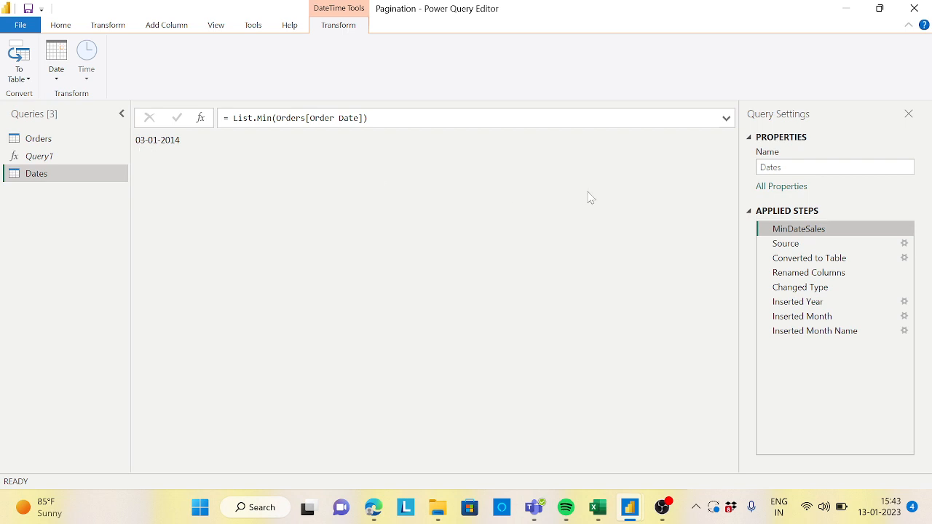
# Step: Reopen the Advanced Editor, add a MaxDateSales = List.Max(Orders[Due Date]) step after MinDateSales, apply, and preview both steps
pyautogui.click(69, 26)
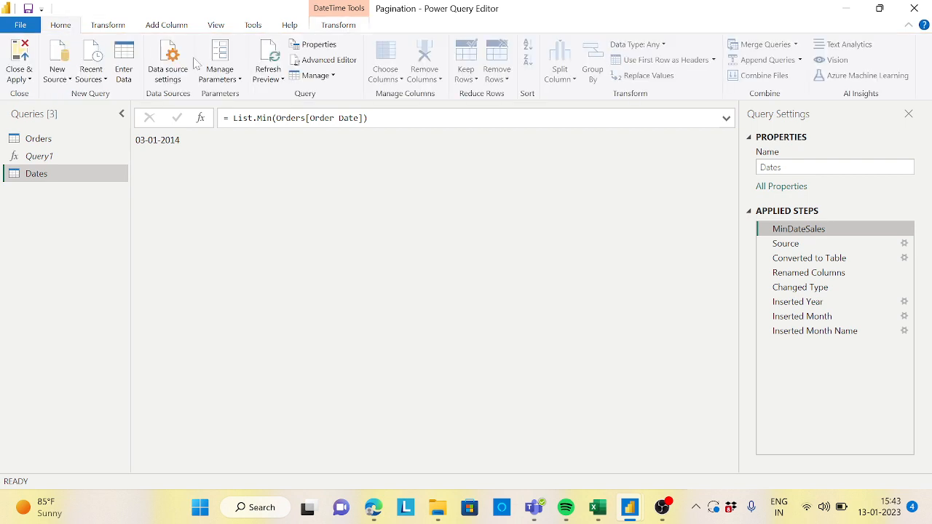
pyautogui.click(324, 61)
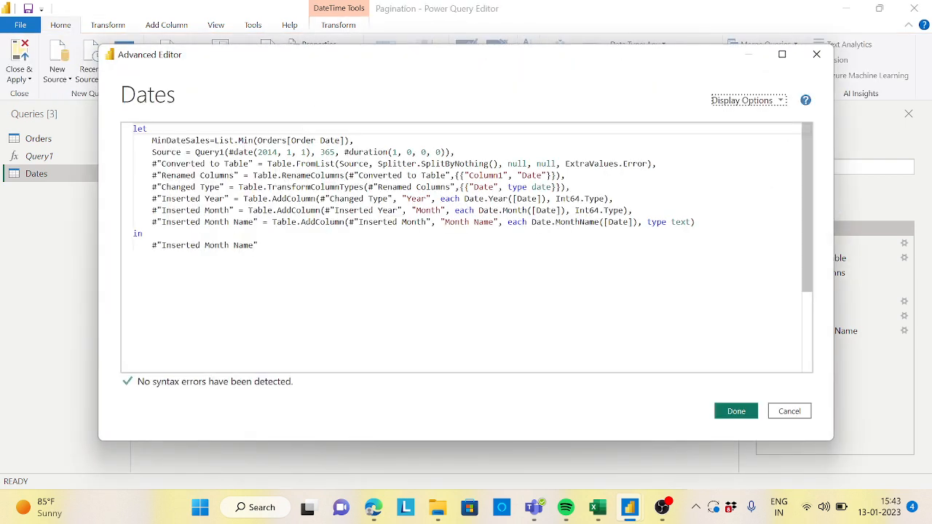
pyautogui.click(355, 140)
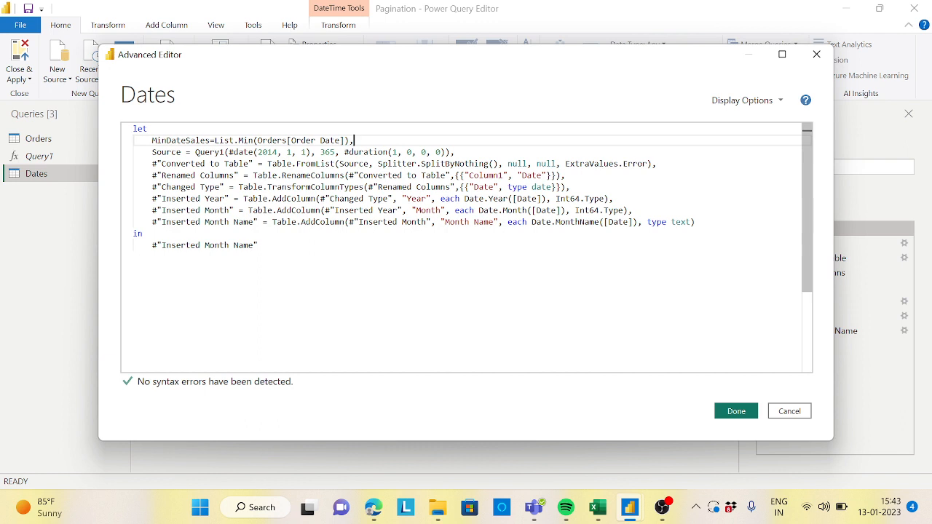
pyautogui.press('Return')
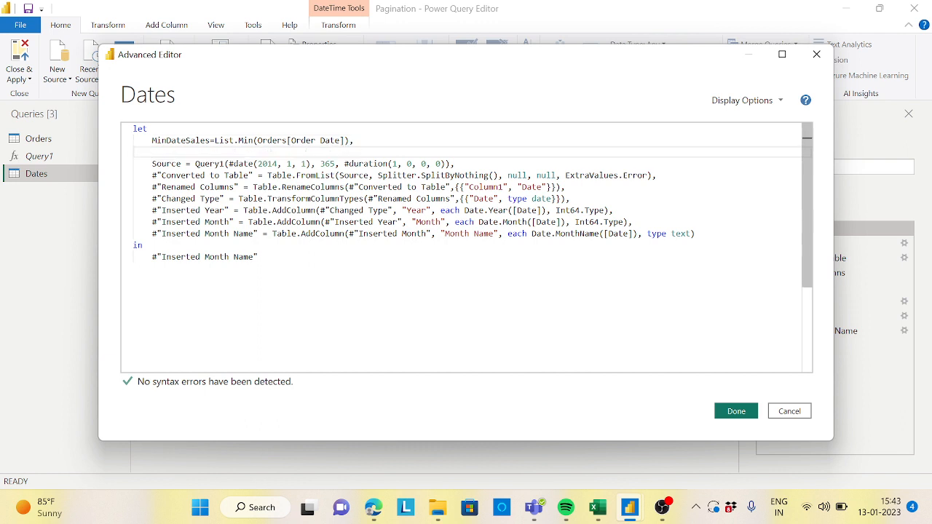
pyautogui.write('Max')
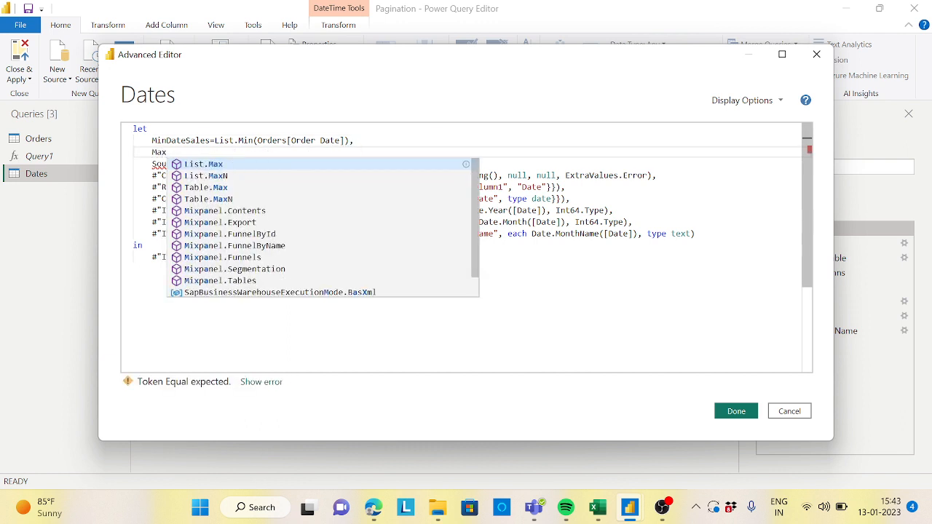
pyautogui.write('DateSa')
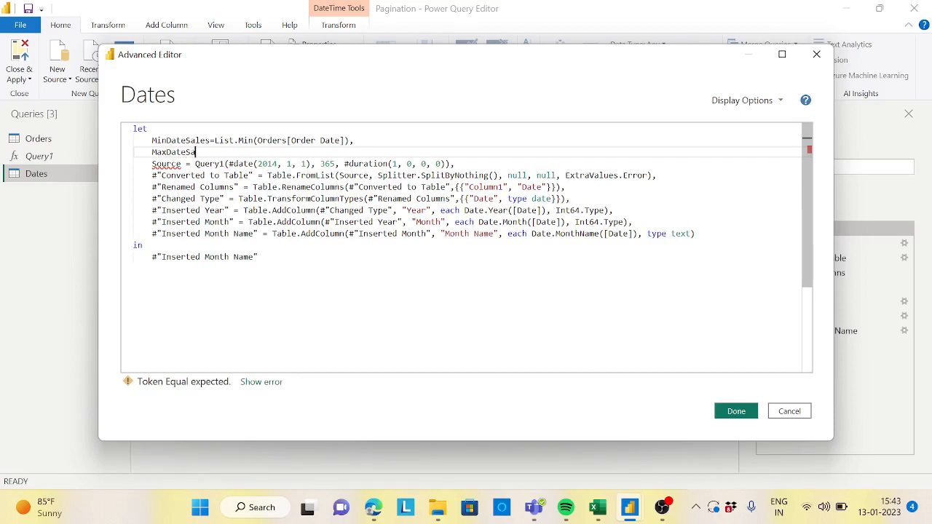
pyautogui.write('les=')
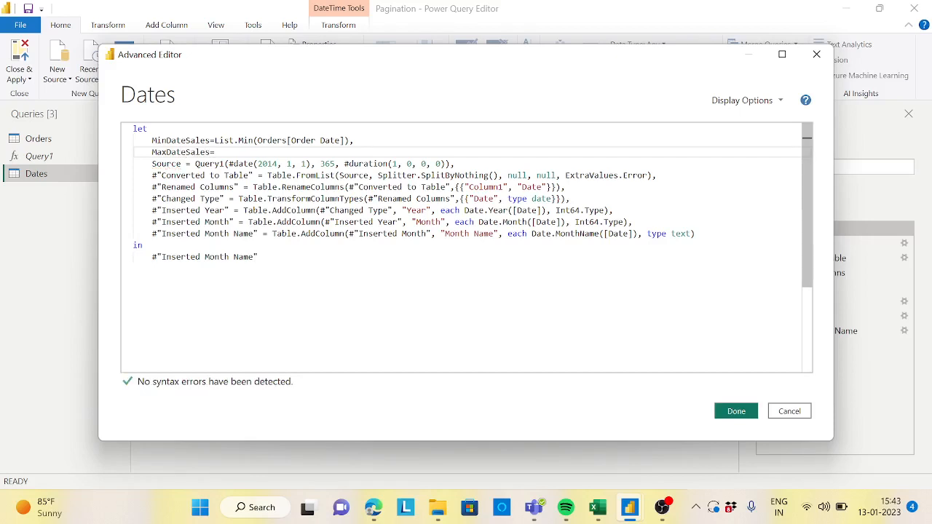
pyautogui.write('List.')
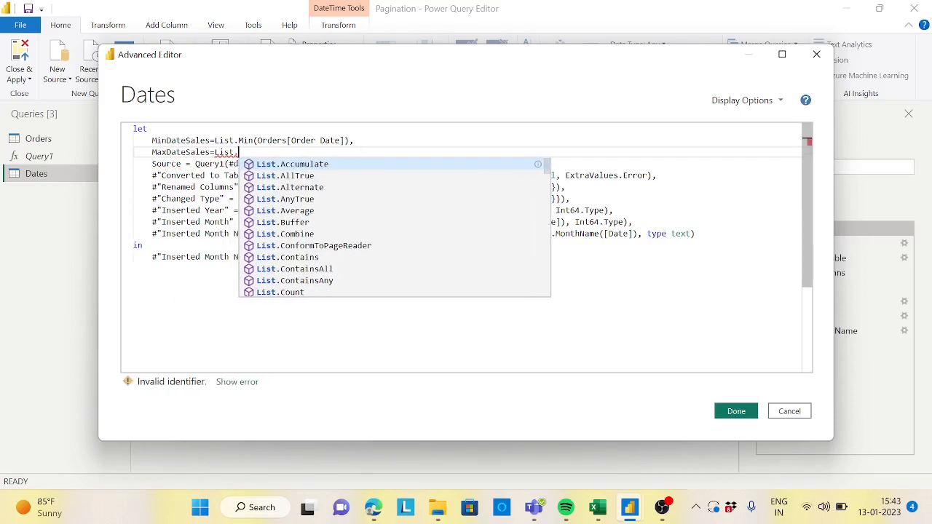
pyautogui.write('ma')
pyautogui.press('BackSpace')
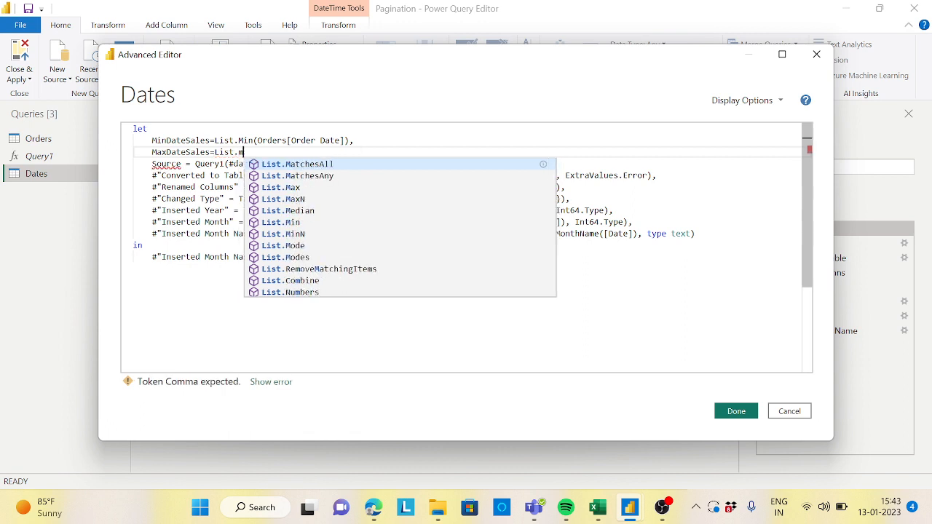
pyautogui.press('BackSpace')
pyautogui.write('Max')
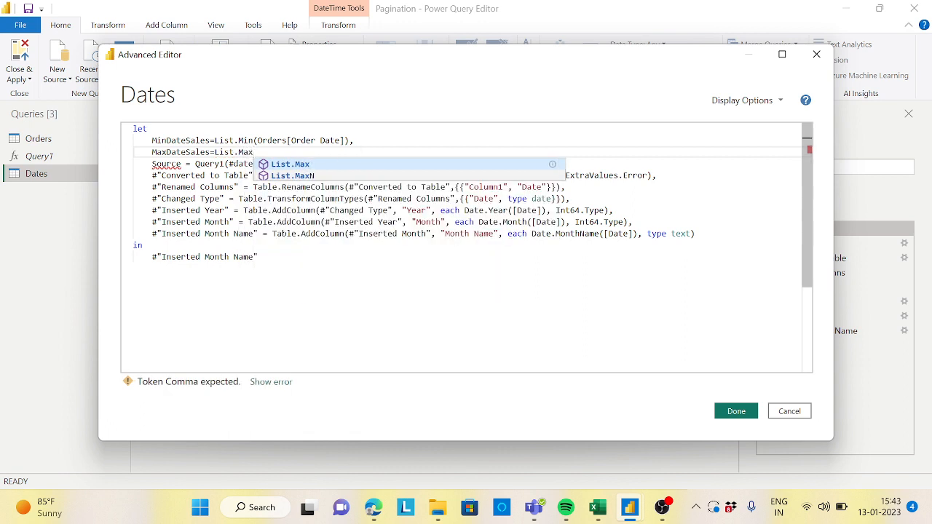
pyautogui.press('Escape')
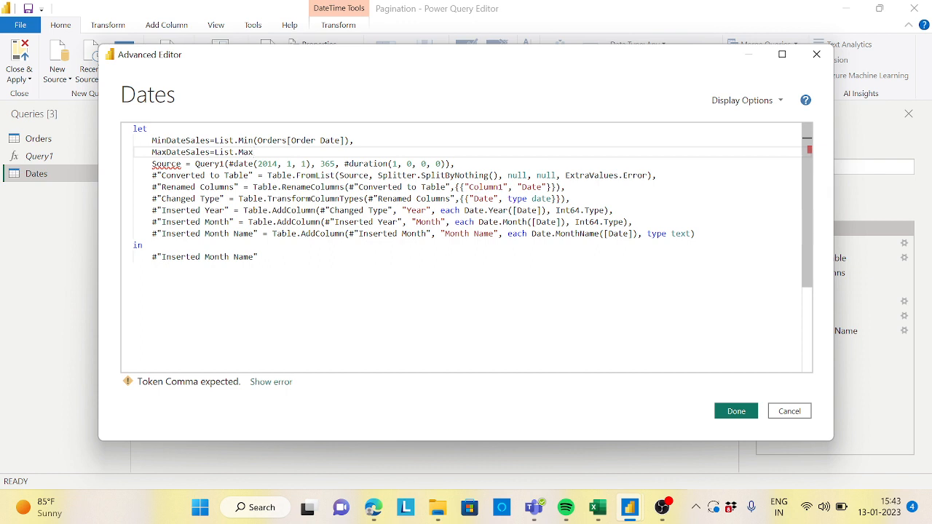
pyautogui.write('(Or')
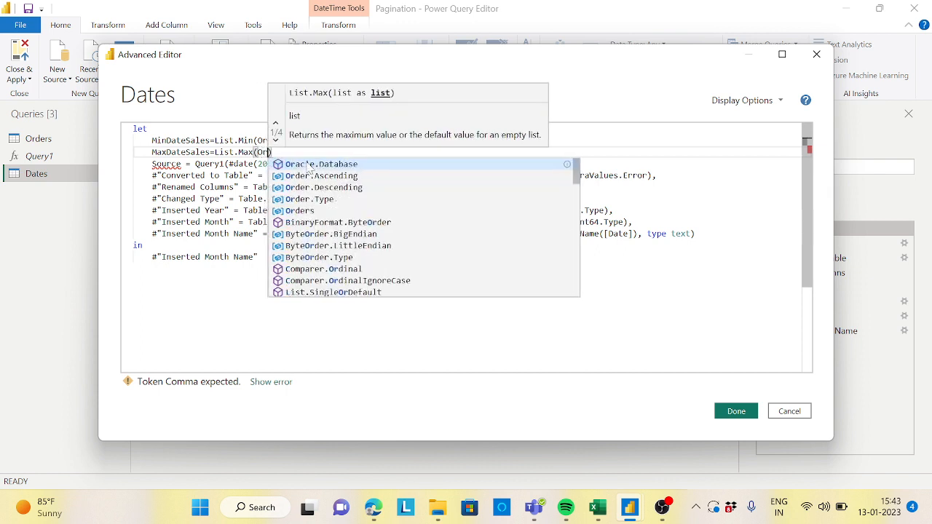
pyautogui.write('der')
pyautogui.write('s[D')
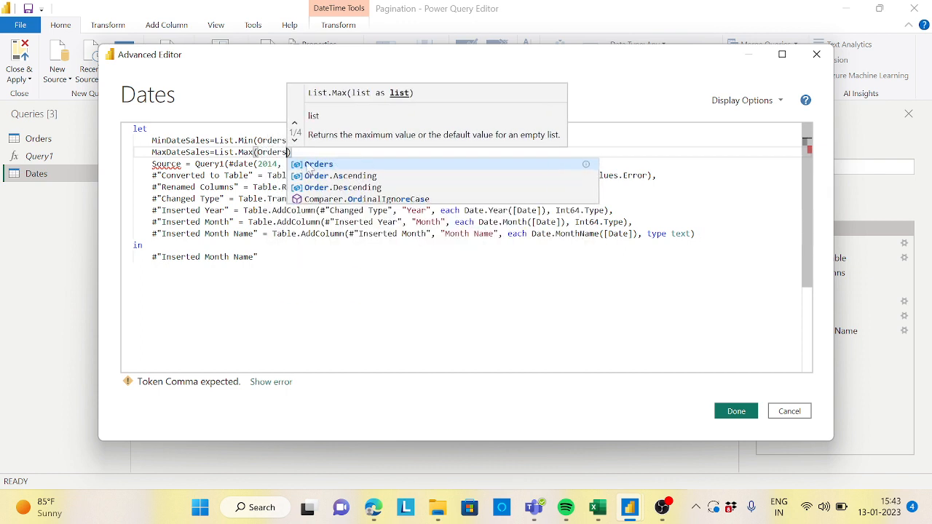
pyautogui.write('ue D')
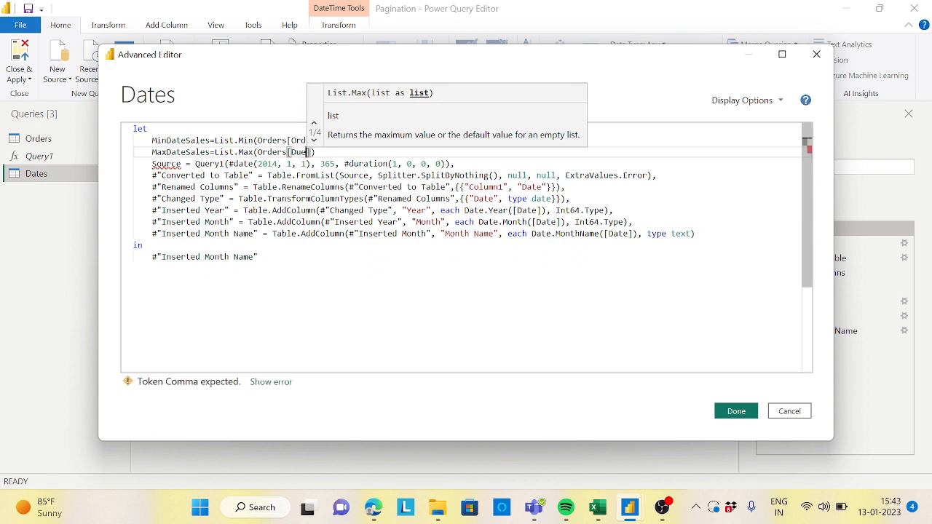
pyautogui.write('ate')
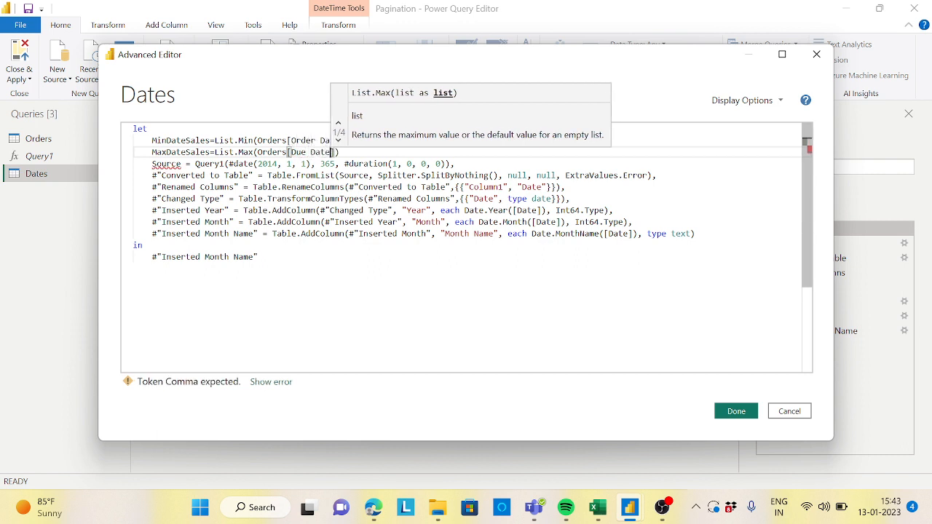
pyautogui.click(340, 151)
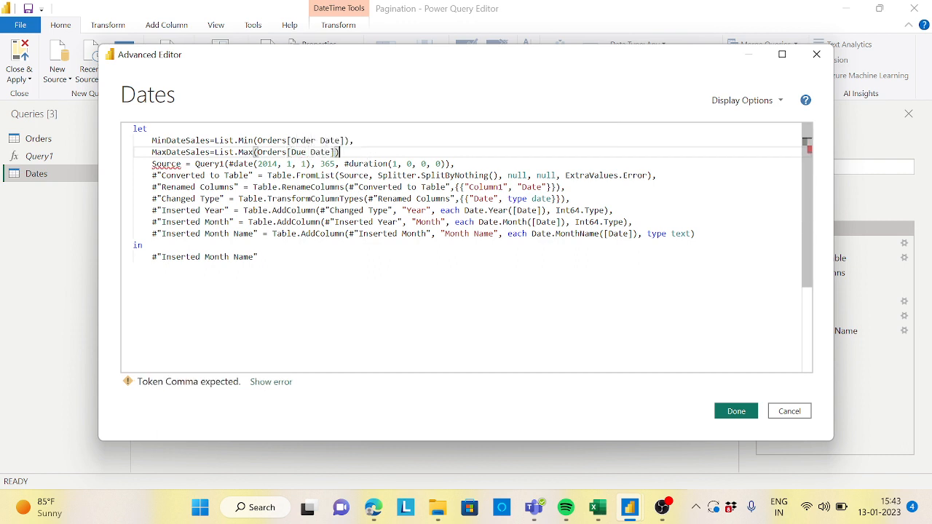
pyautogui.write(',')
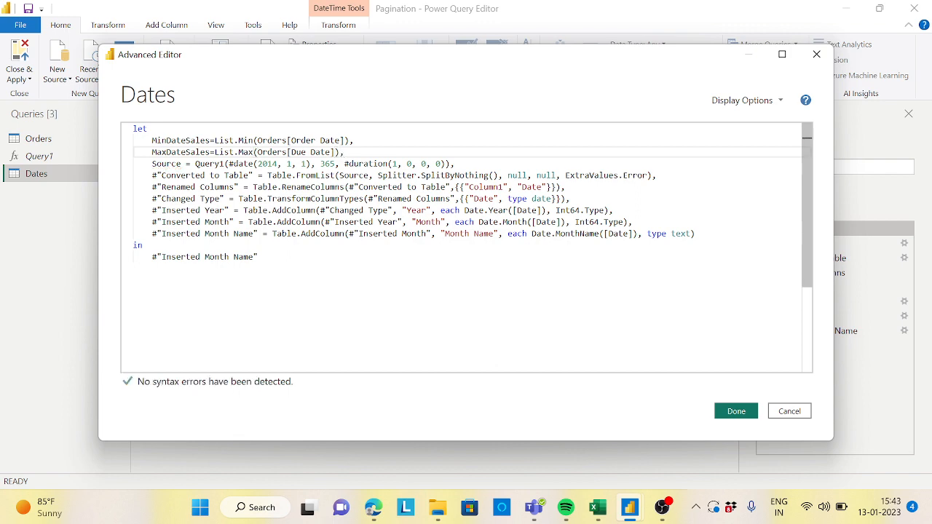
pyautogui.click(736, 411)
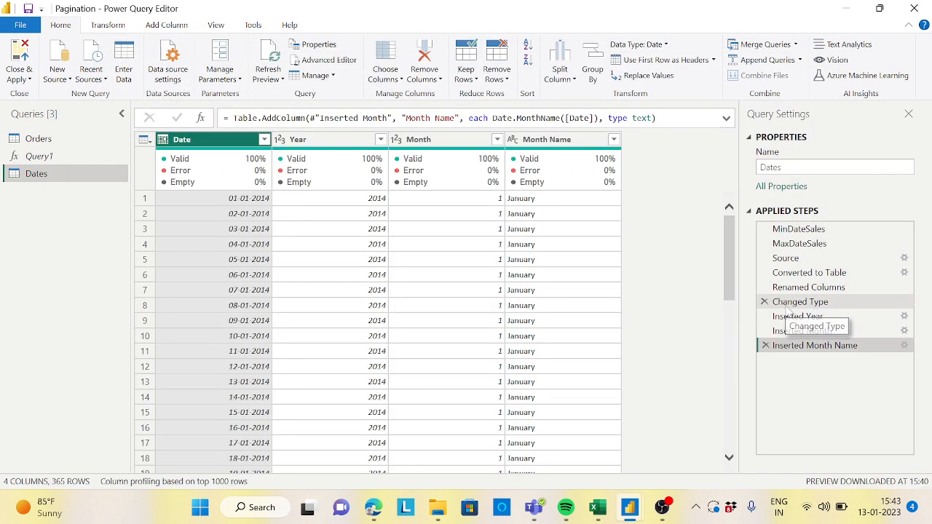
pyautogui.click(813, 231)
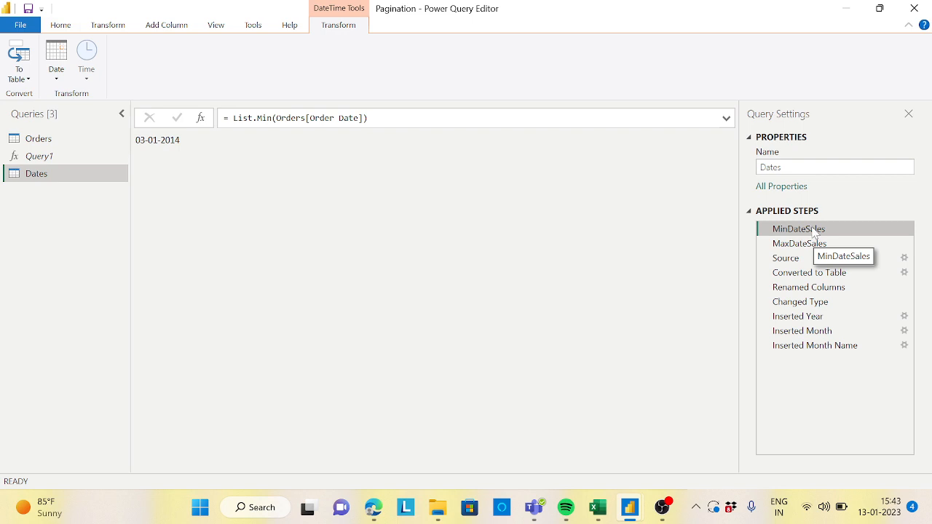
pyautogui.click(814, 245)
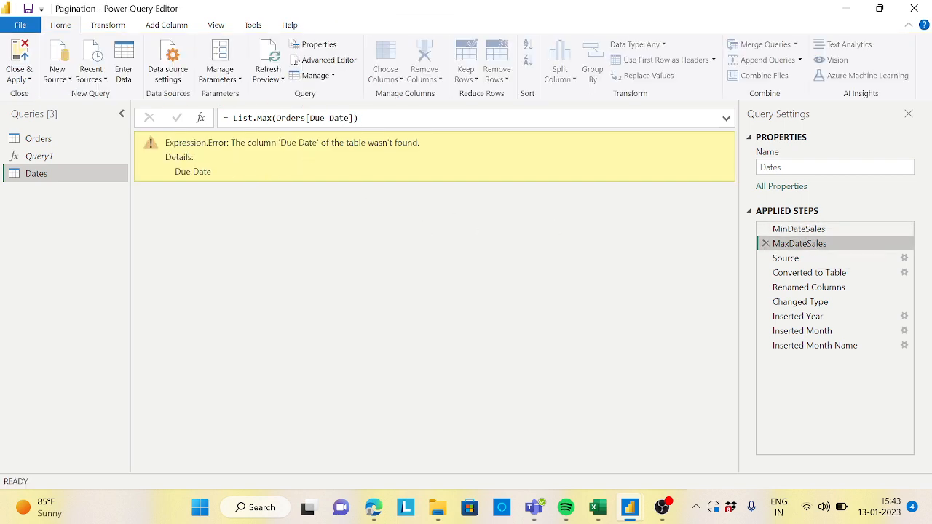
# Step: Check the Orders column names, then in the Advanced Editor change the MaxDateSales step to use Ship Date instead of Due Date and preview it
pyautogui.click(44, 140)
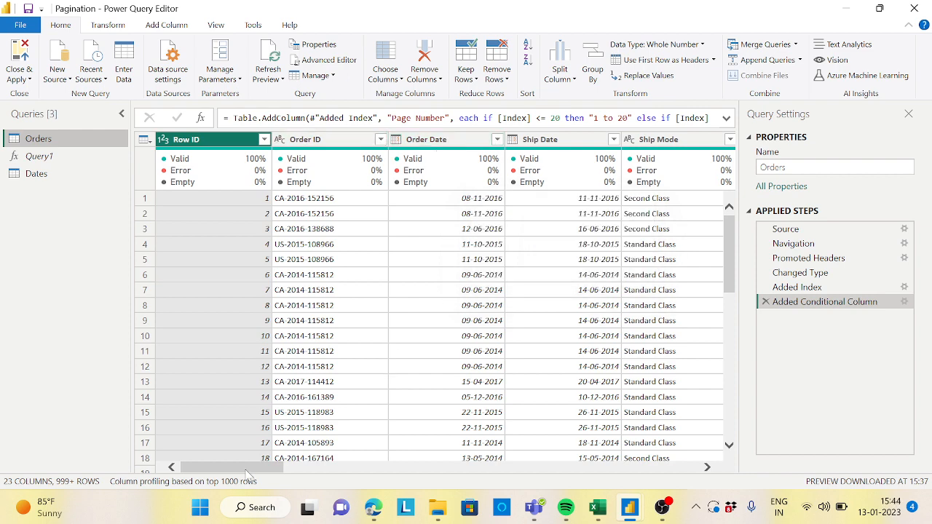
pyautogui.moveTo(248, 473)
pyautogui.mouseDown()
pyautogui.moveTo(262, 473)
pyautogui.moveTo(245, 474)
pyautogui.mouseUp()
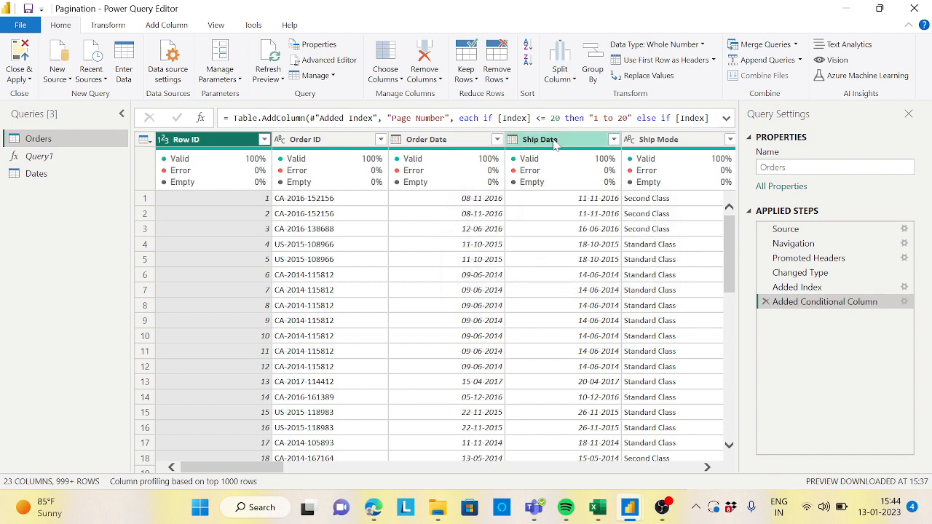
pyautogui.click(33, 173)
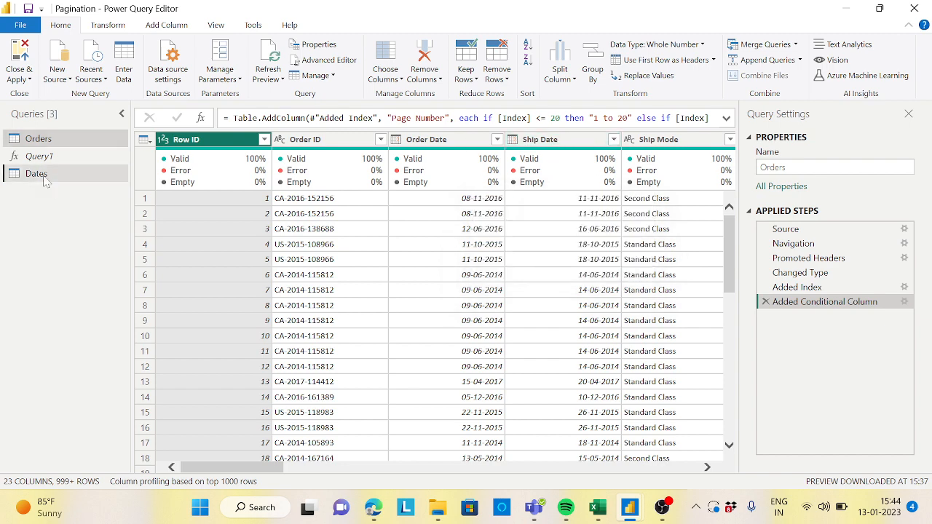
pyautogui.click(329, 60)
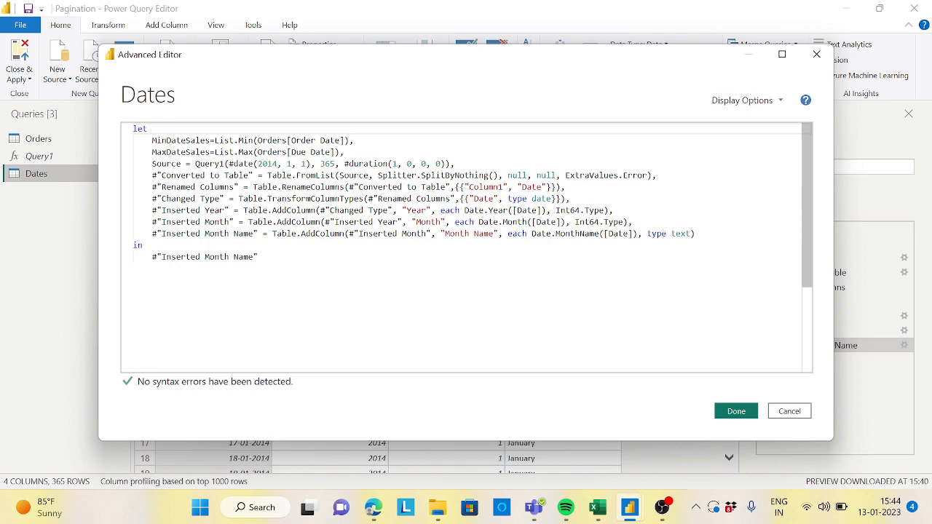
pyautogui.doubleClick(299, 153)
pyautogui.press('BackSpace')
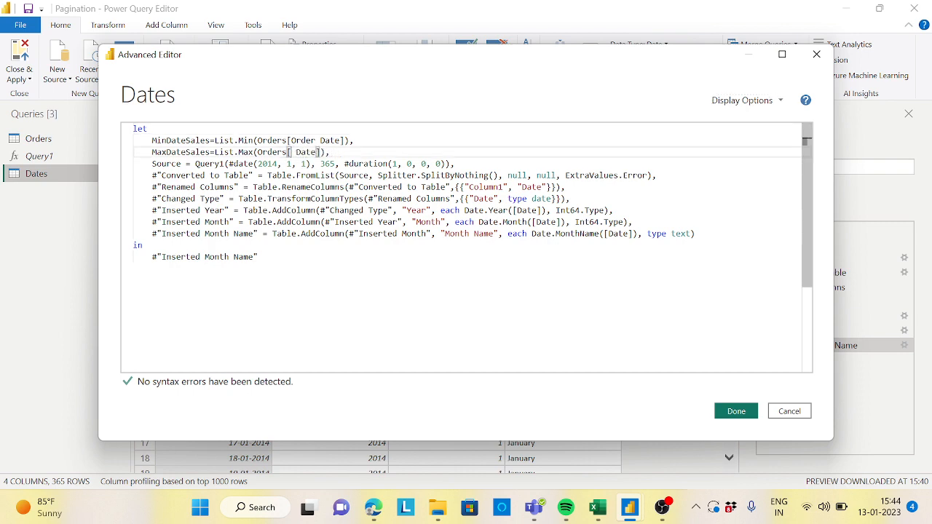
pyautogui.write('Ship')
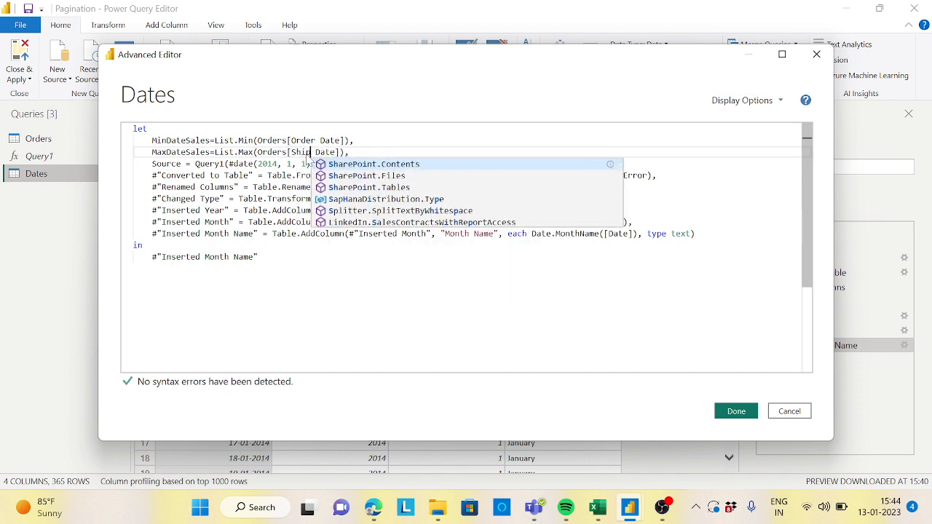
pyautogui.click(259, 256)
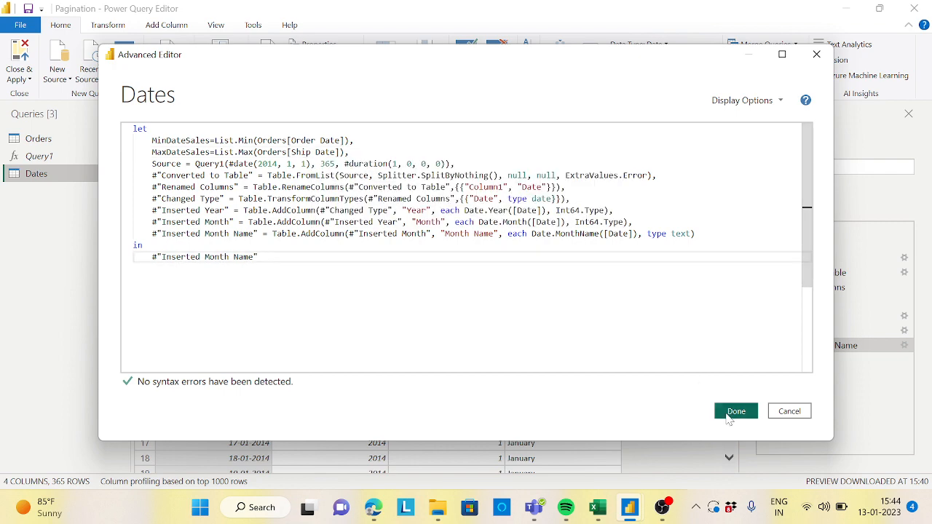
pyautogui.click(736, 411)
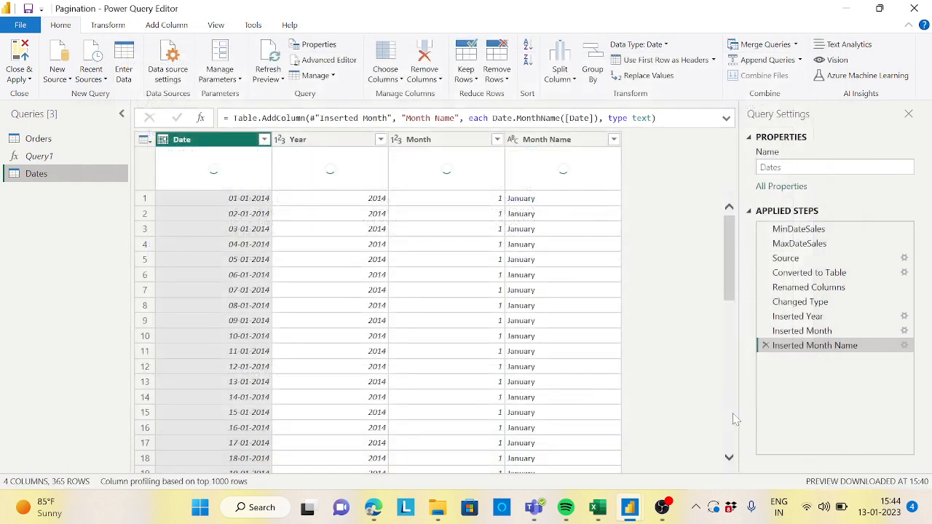
pyautogui.click(821, 244)
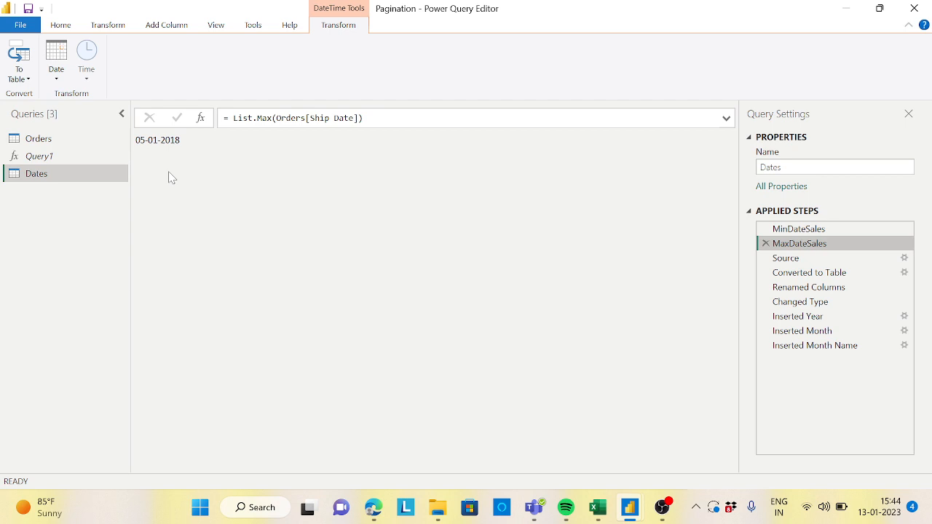
# Step: Reopen the Advanced Editor and add a MinYear=Date.Year(MinDateSales) step after MaxDateSales
pyautogui.click(65, 29)
pyautogui.click(333, 61)
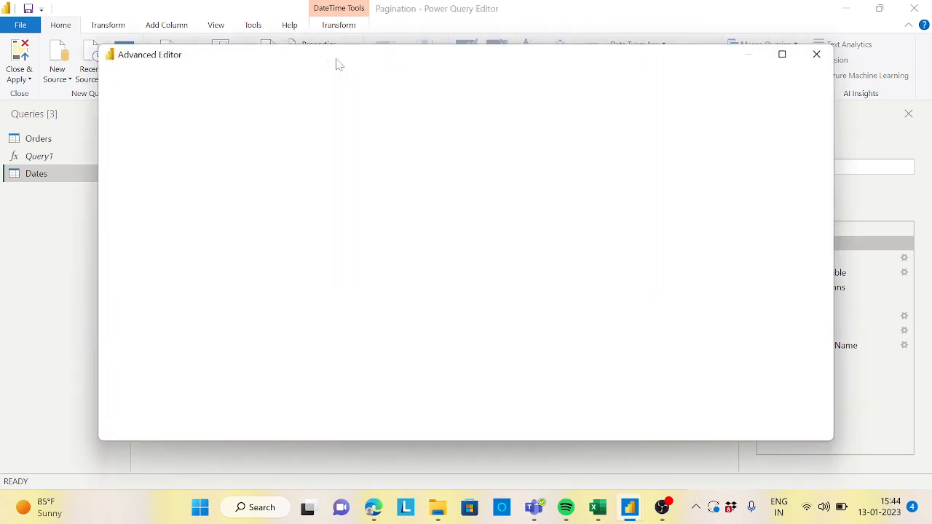
pyautogui.click(350, 151)
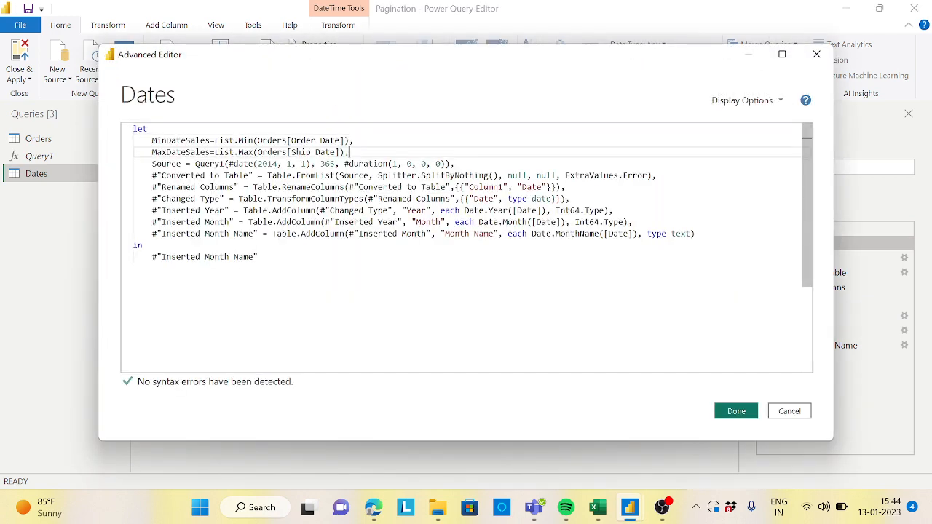
pyautogui.press('Return')
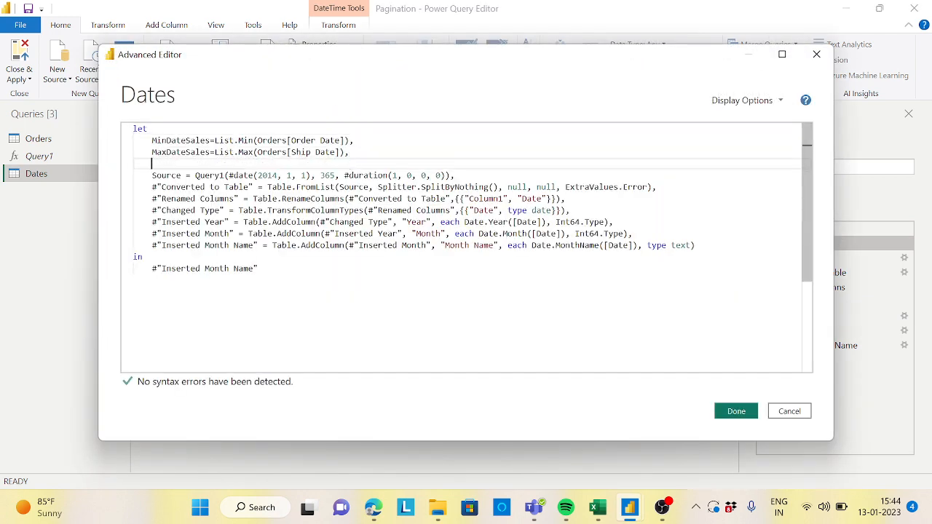
pyautogui.write('MinY')
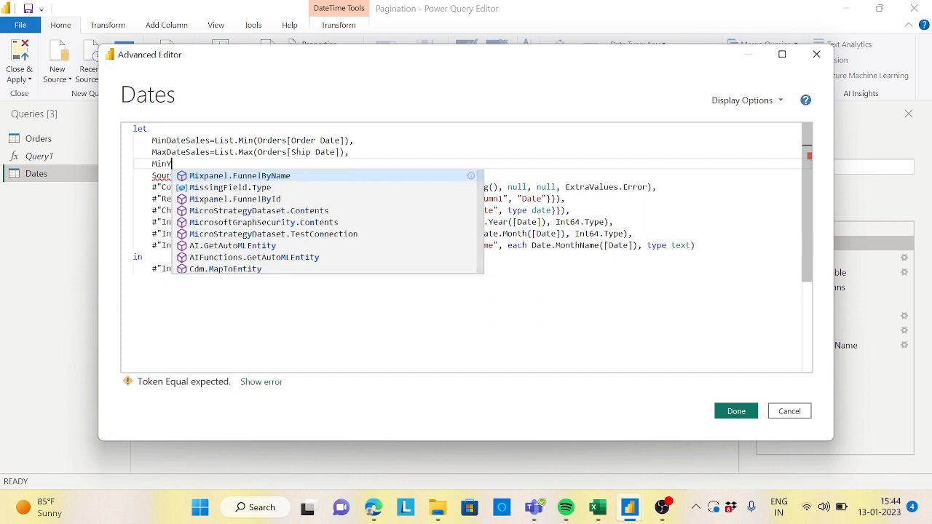
pyautogui.write('ear')
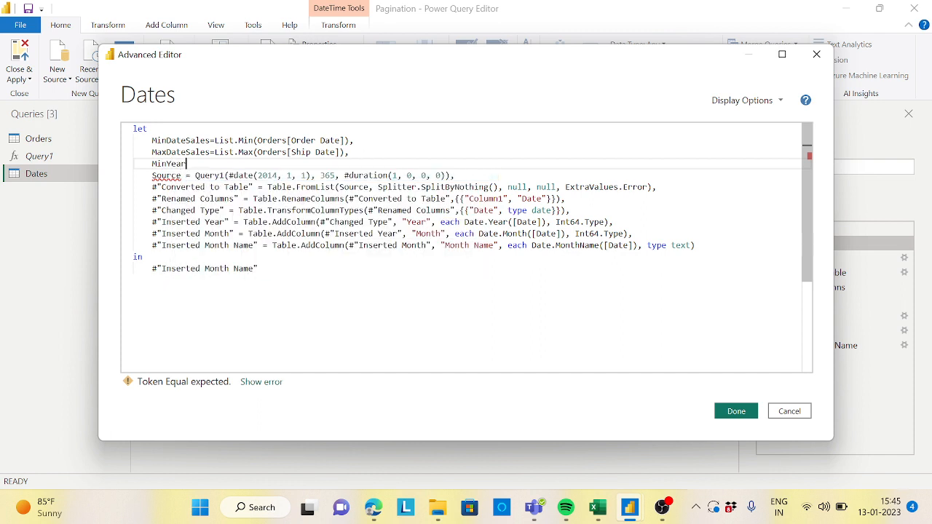
pyautogui.write('=')
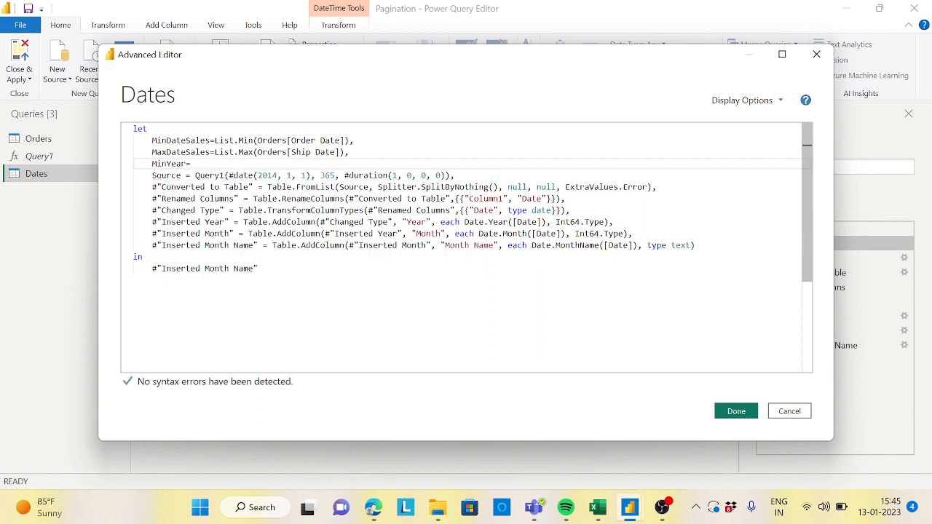
pyautogui.write('Date.')
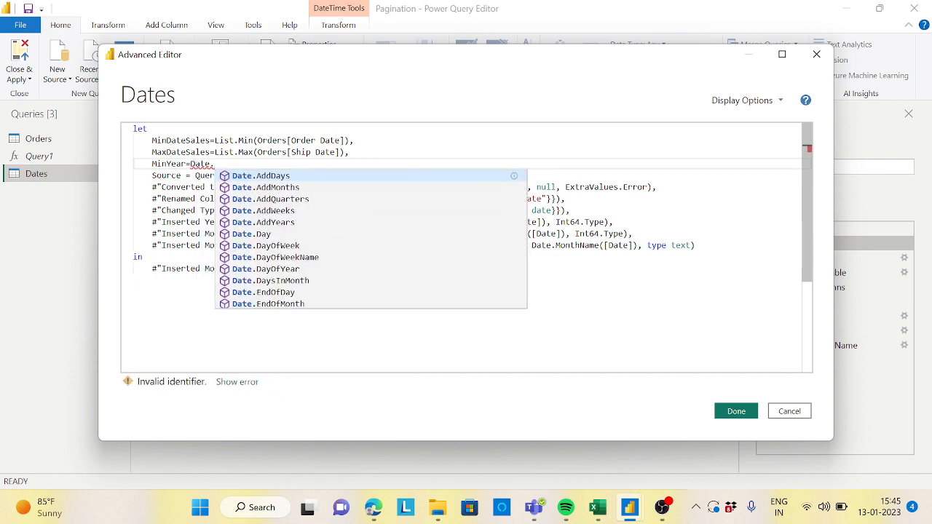
pyautogui.write('Year')
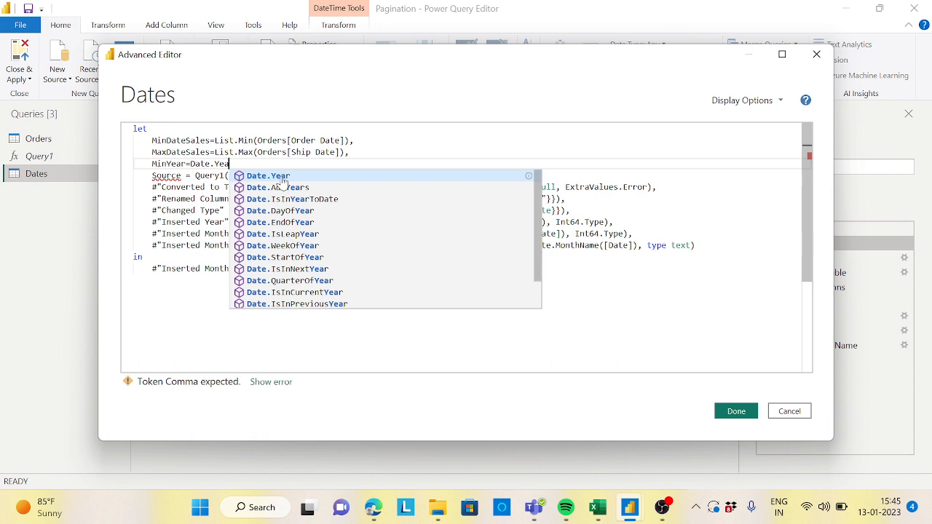
pyautogui.click(285, 178)
pyautogui.write('(')
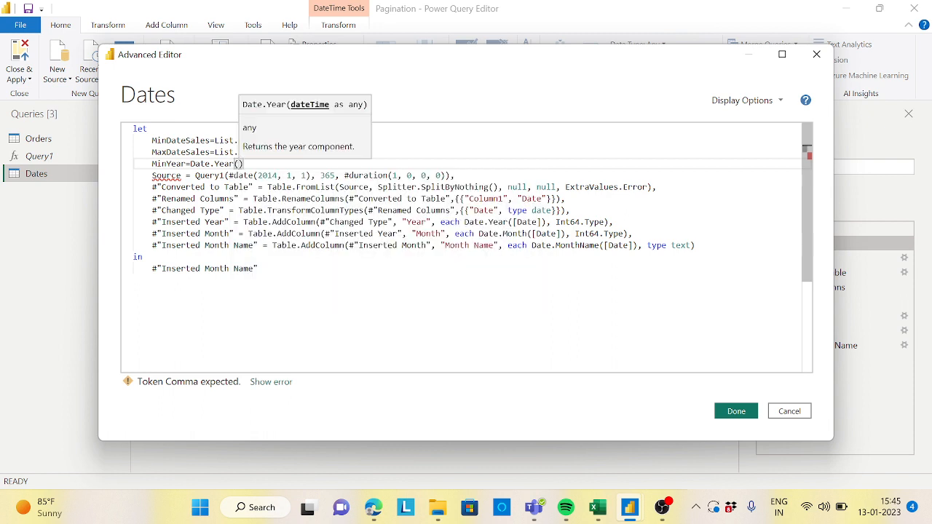
pyautogui.doubleClick(181, 139)
pyautogui.hotkey('ctrl', 'c')
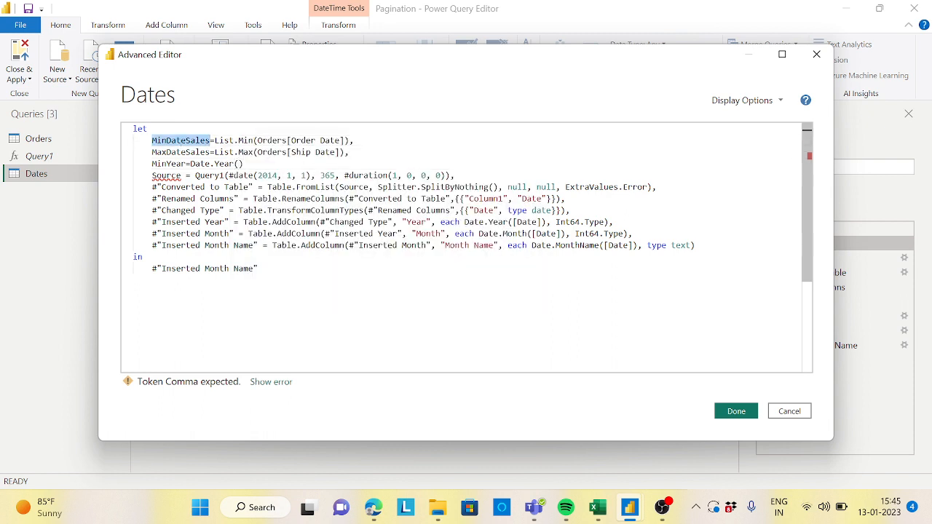
pyautogui.click(238, 164)
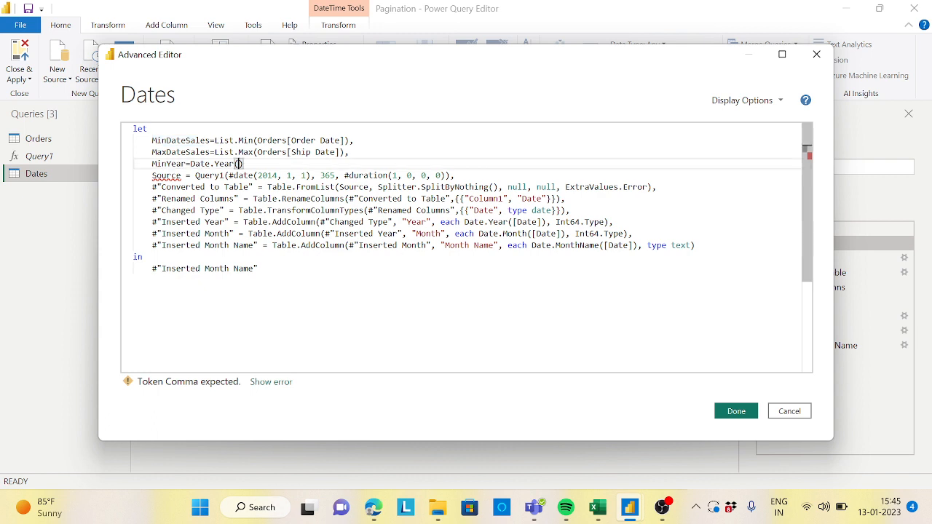
pyautogui.hotkey('ctrl', 'v')
pyautogui.click(316, 176)
pyautogui.click(301, 164)
pyautogui.write(',')
pyautogui.press('Return')
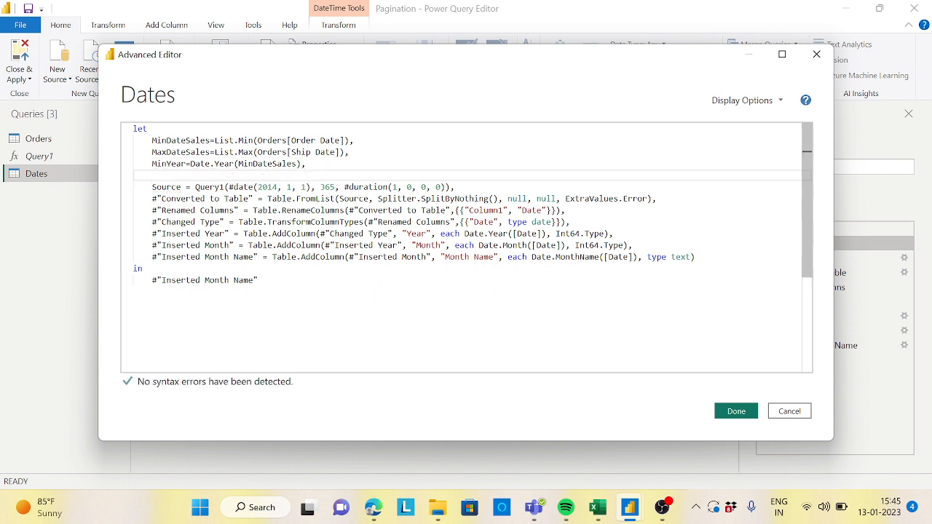
# Step: Add a MaxYear=Date.Year(MaxDateSales) step, apply the changes, and preview the new steps
pyautogui.write('MaxY')
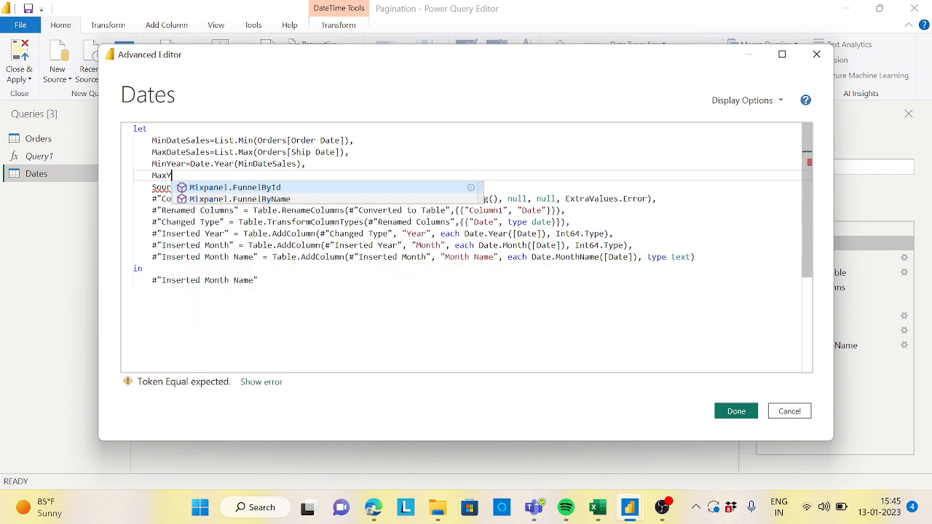
pyautogui.write('ear=')
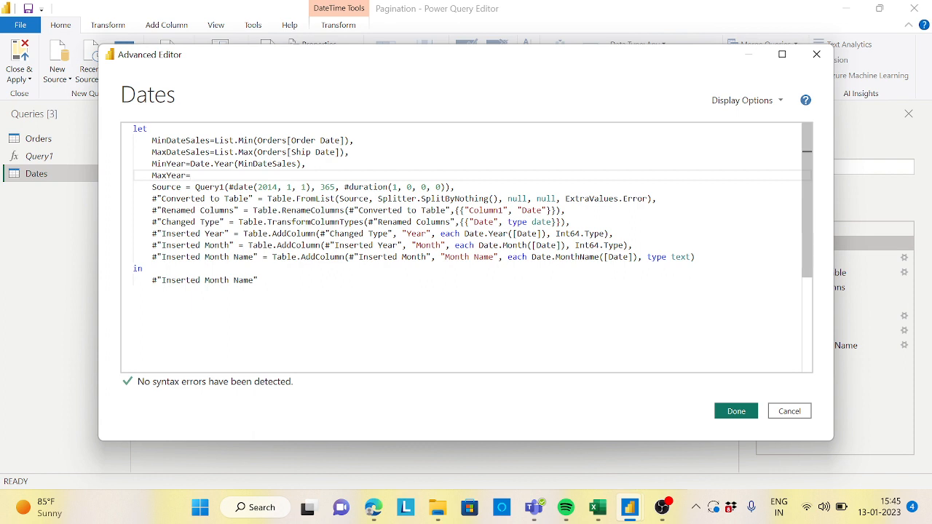
pyautogui.write('Date.')
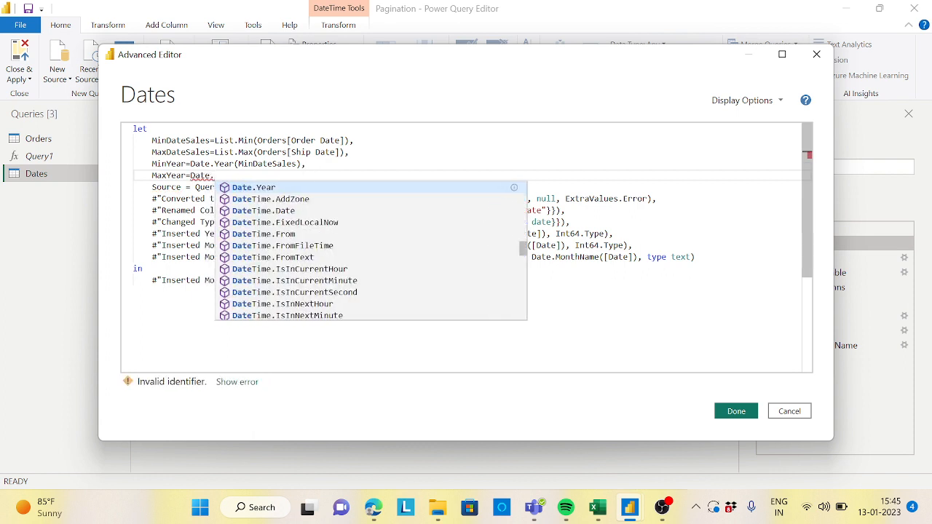
pyautogui.write('Year(')
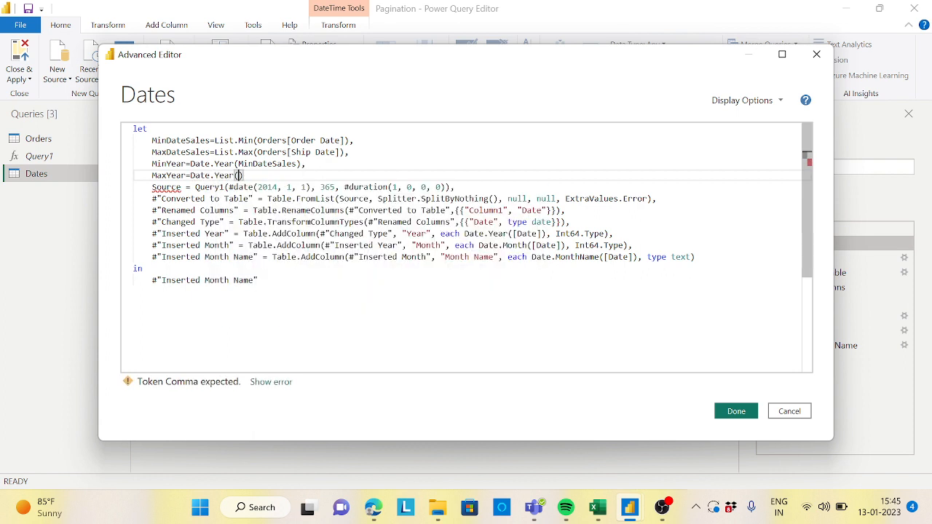
pyautogui.doubleClick(181, 151)
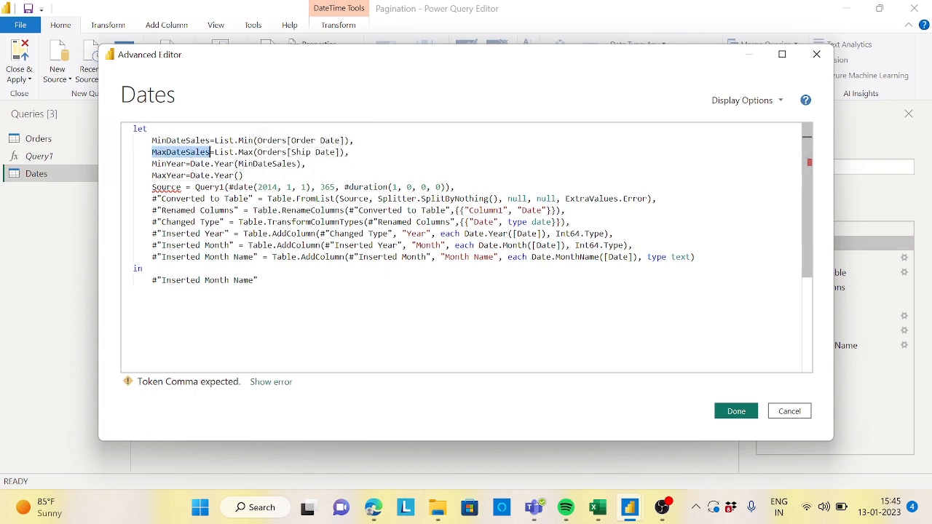
pyautogui.hotkey('ctrl', 'c')
pyautogui.click(238, 176)
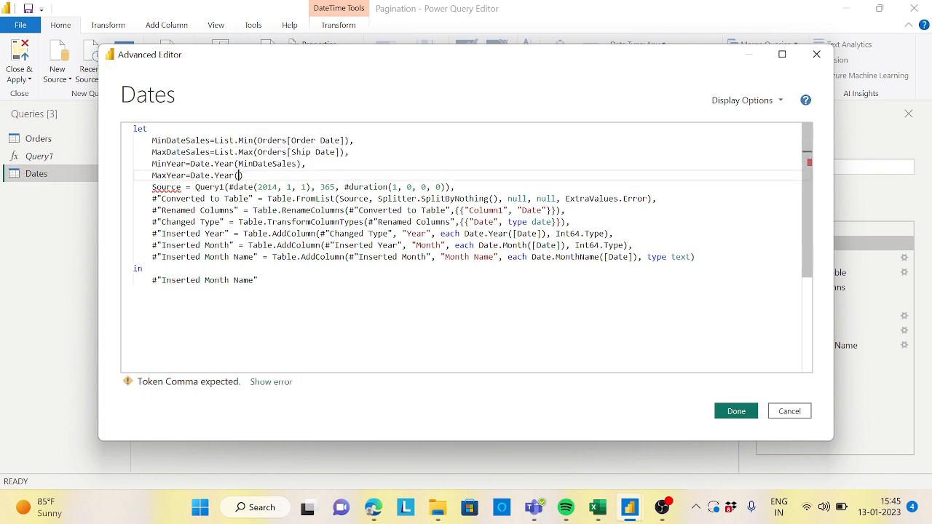
pyautogui.hotkey('ctrl', 'v')
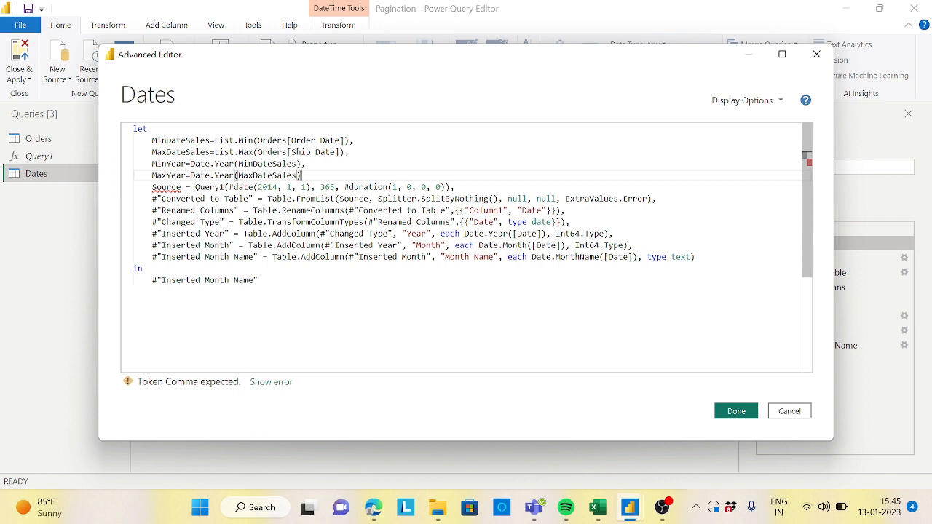
pyautogui.write(',')
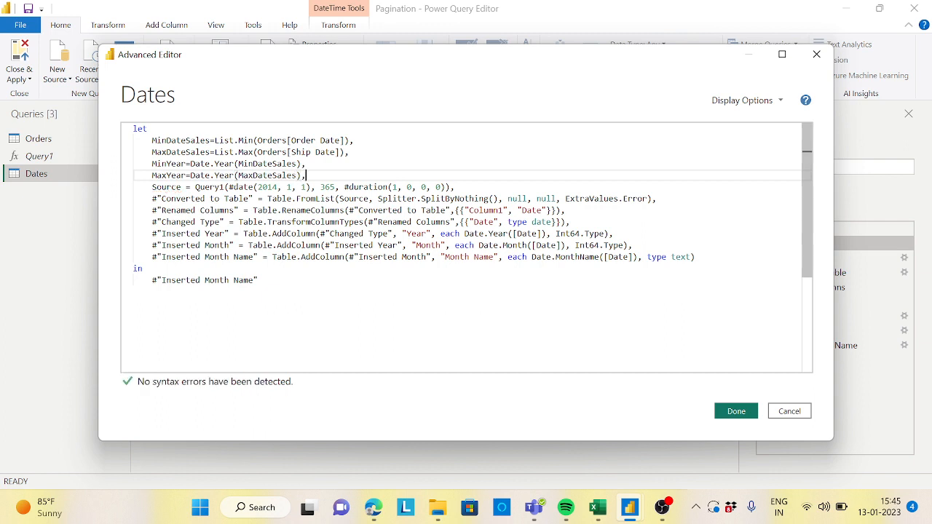
pyautogui.click(732, 411)
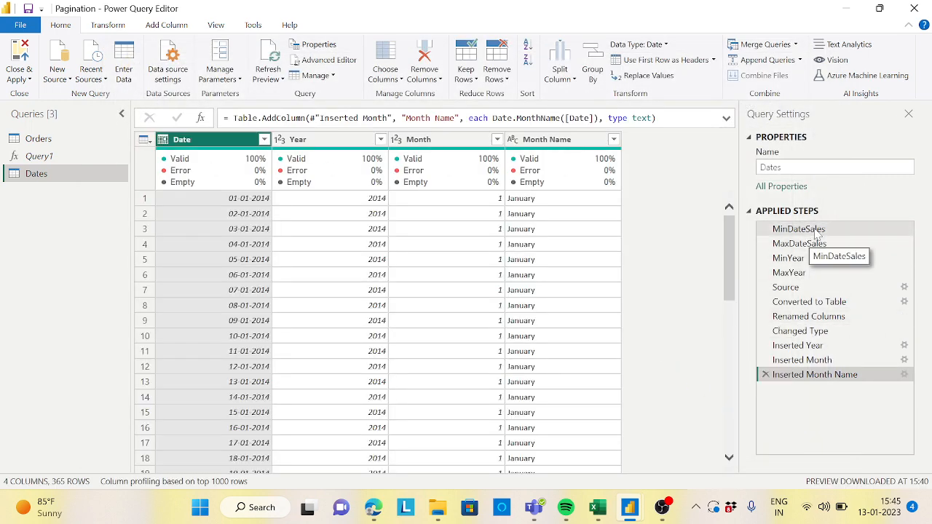
pyautogui.click(817, 230)
pyautogui.click(817, 246)
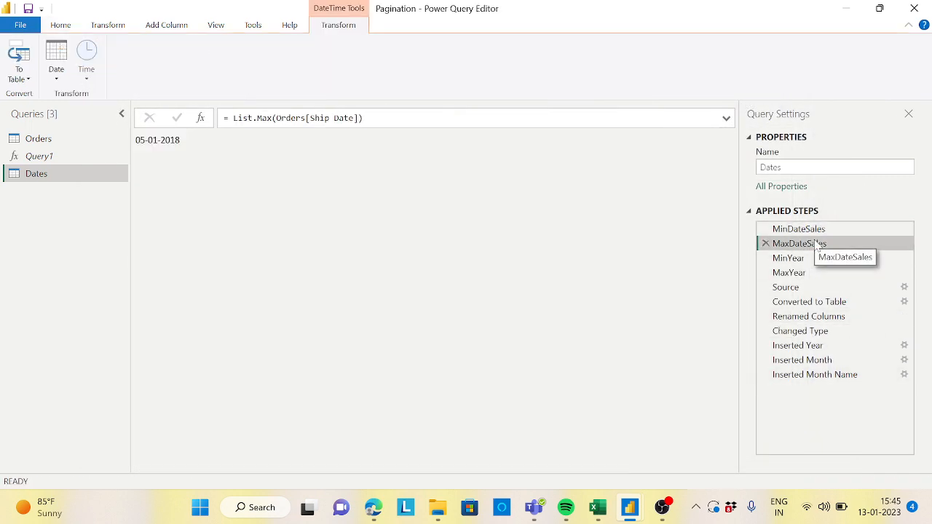
pyautogui.click(797, 260)
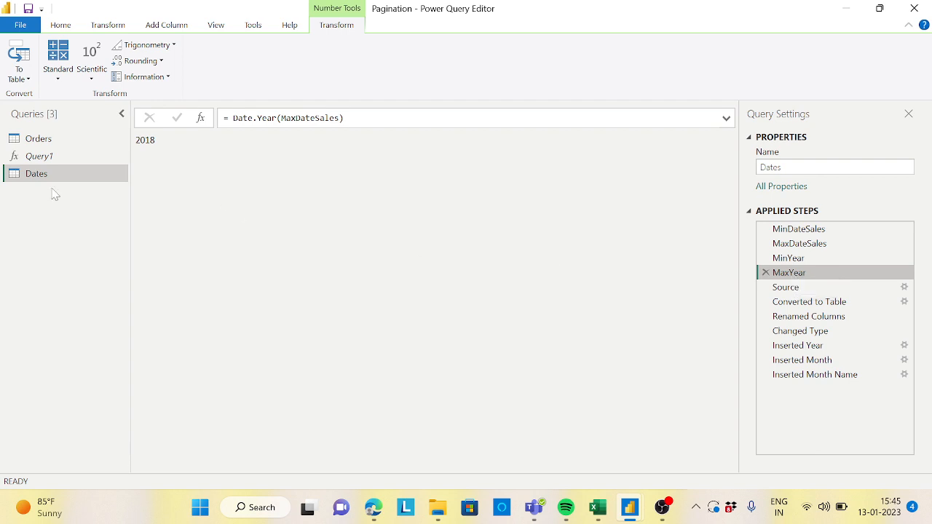
# Step: Reopen the Advanced Editor and add a MinDate=#date(MinYear,01,01) step on a new line after MaxYear
pyautogui.click(59, 24)
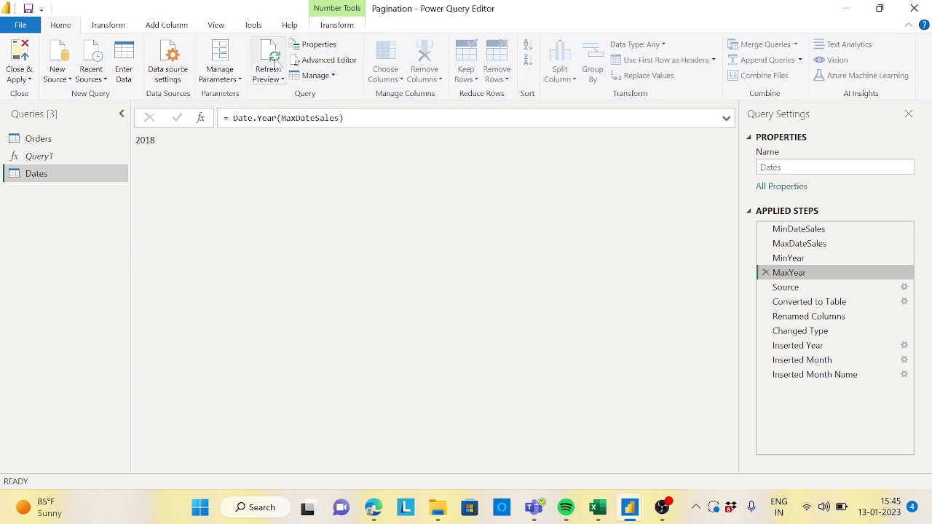
pyautogui.click(329, 60)
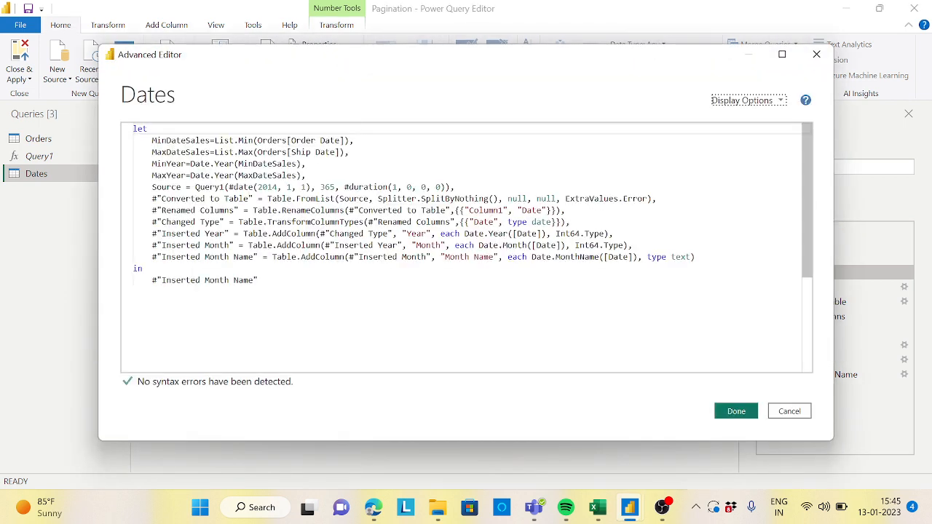
pyautogui.click(306, 176)
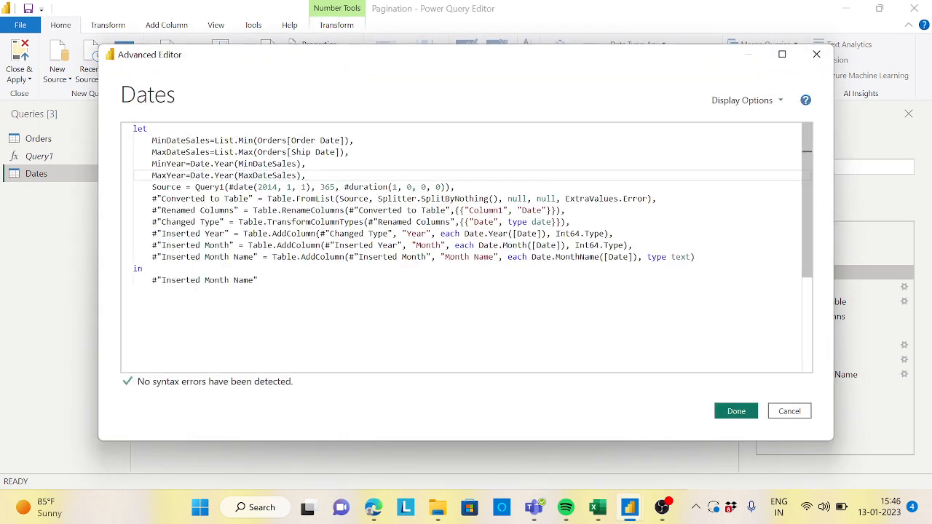
pyautogui.press('Return')
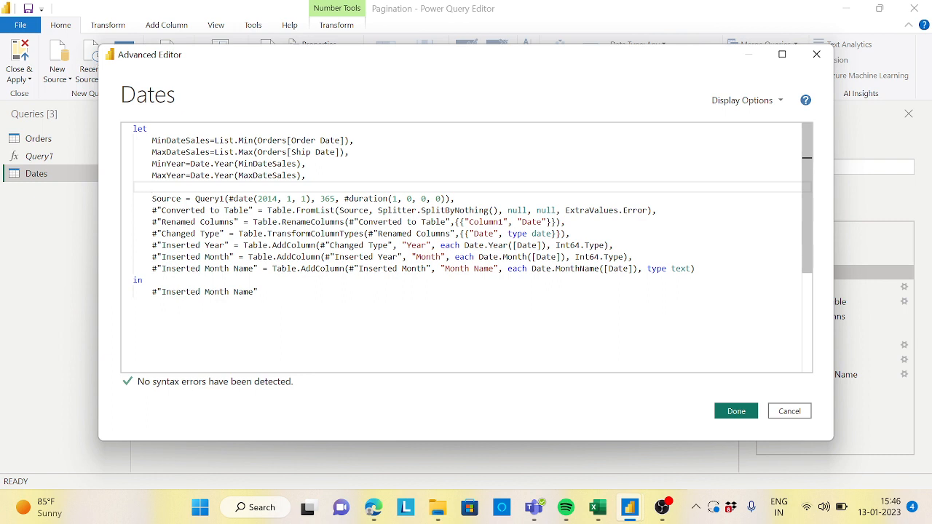
pyautogui.write('MinD')
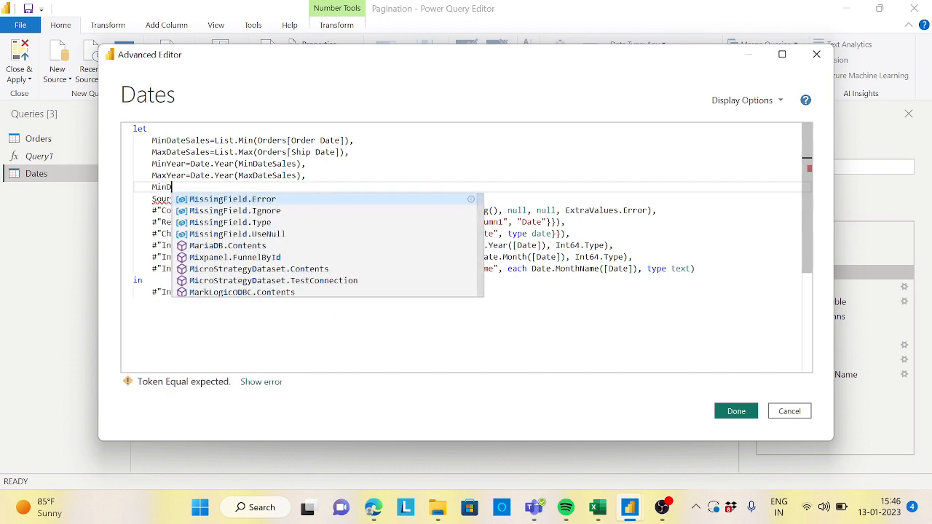
pyautogui.write('ate=')
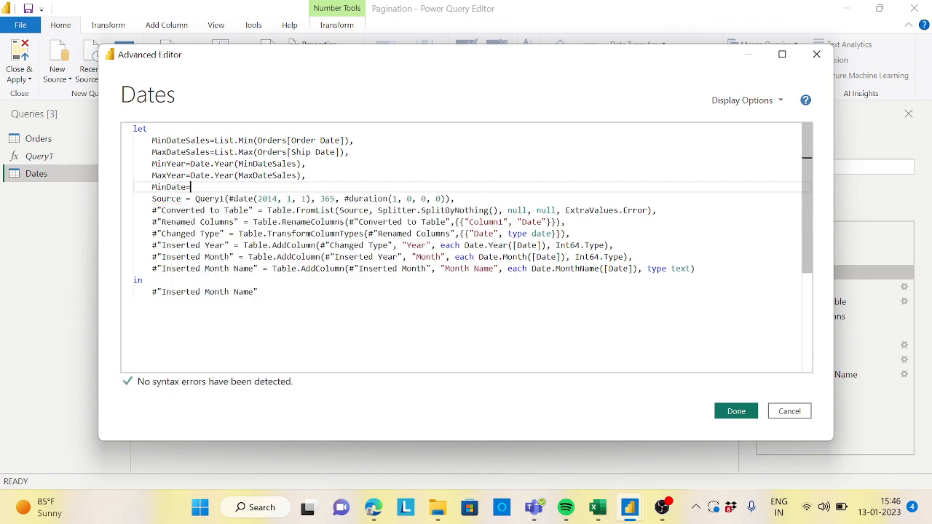
pyautogui.write('#date')
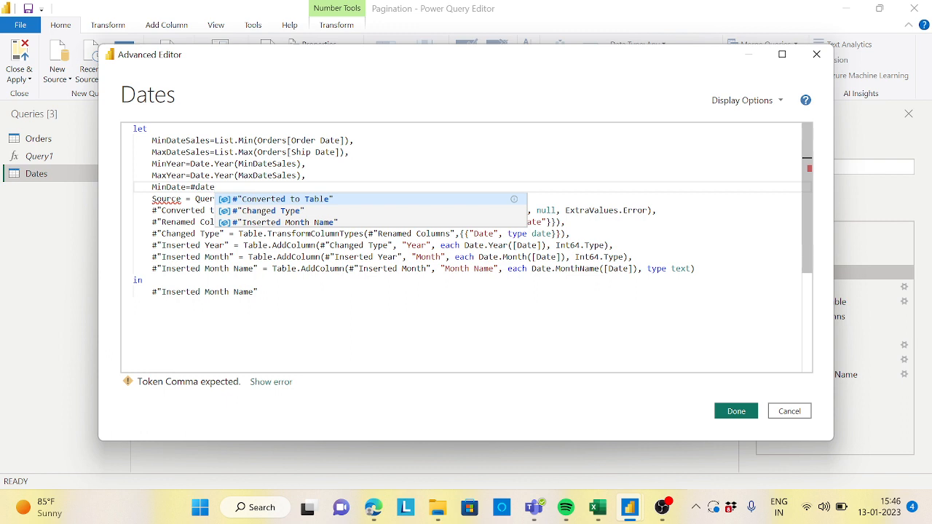
pyautogui.write('(')
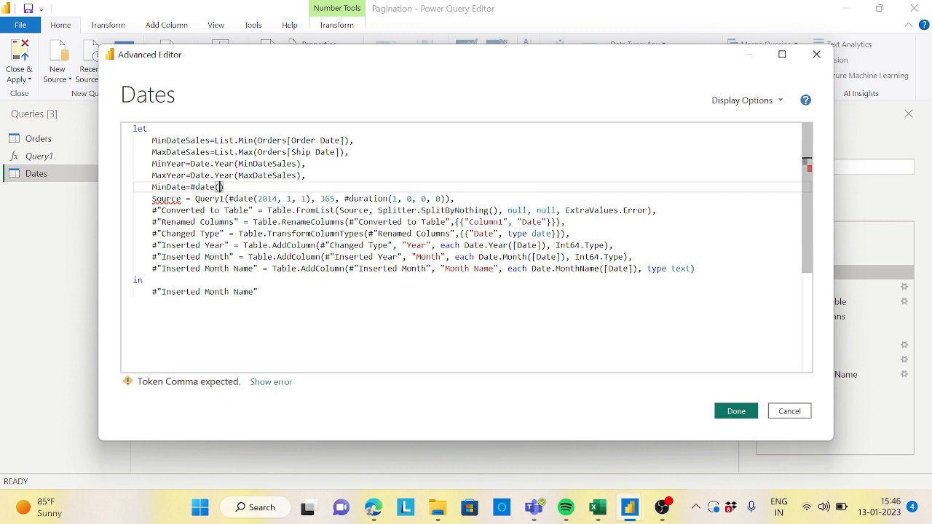
pyautogui.doubleClick(169, 163)
pyautogui.hotkey('ctrl', 'c')
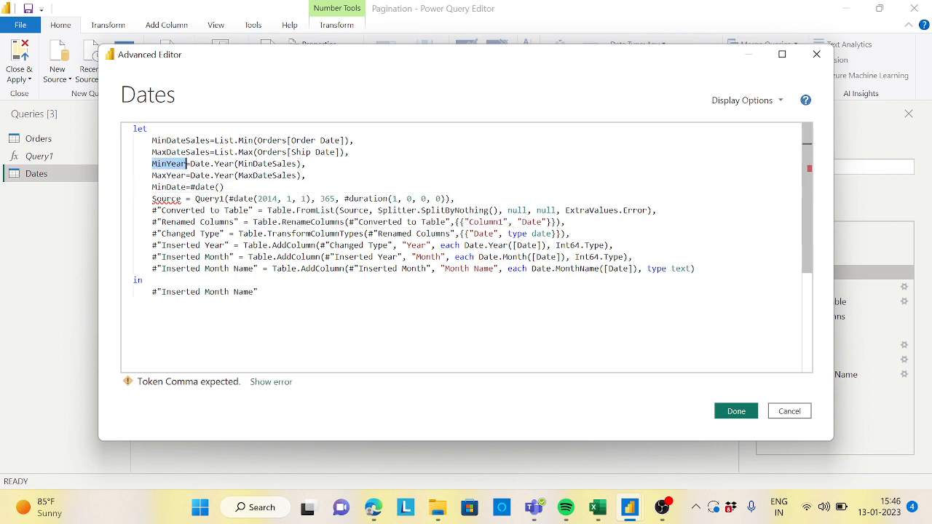
pyautogui.click(220, 187)
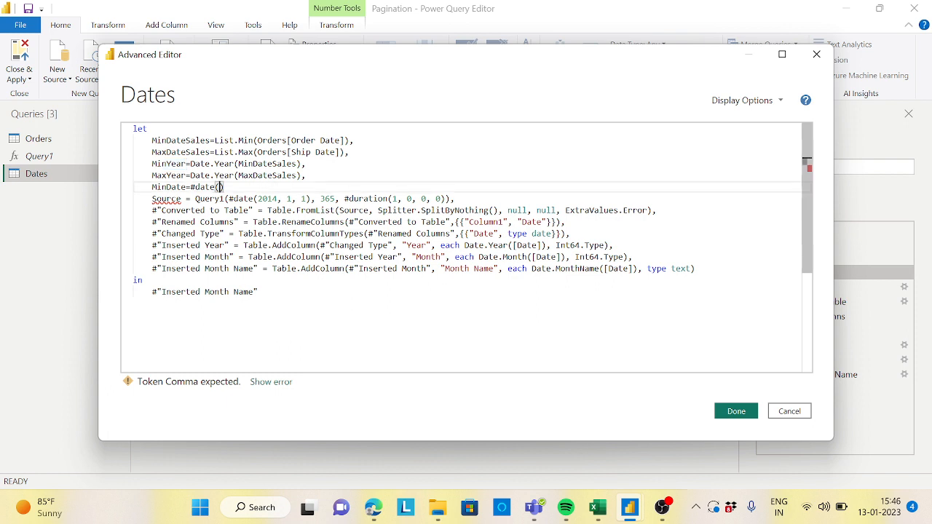
pyautogui.hotkey('ctrl', 'v')
pyautogui.write(',01,01),')
pyautogui.press('Return')
# Step: Add a MaxDate=#date(MaxYear,12,31) step on the next line after MinDate
pyautogui.write('M')
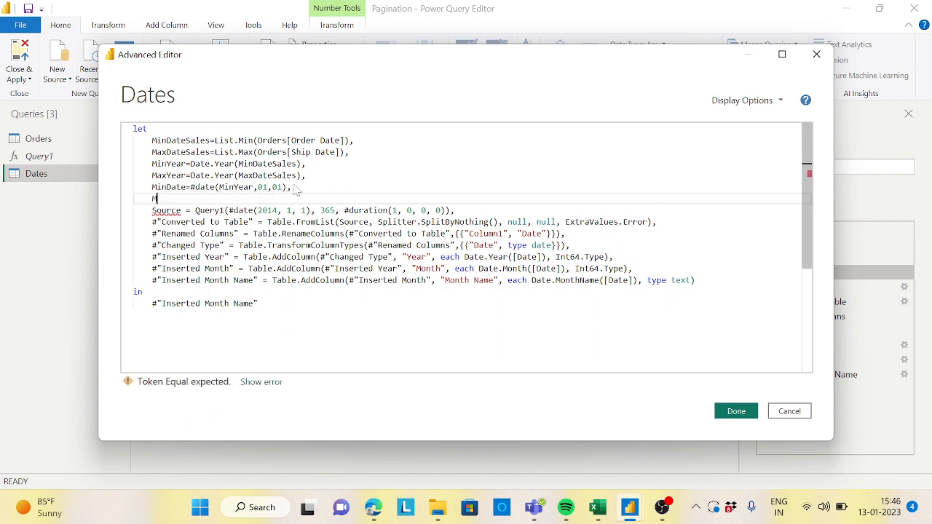
pyautogui.write('axDate=#')
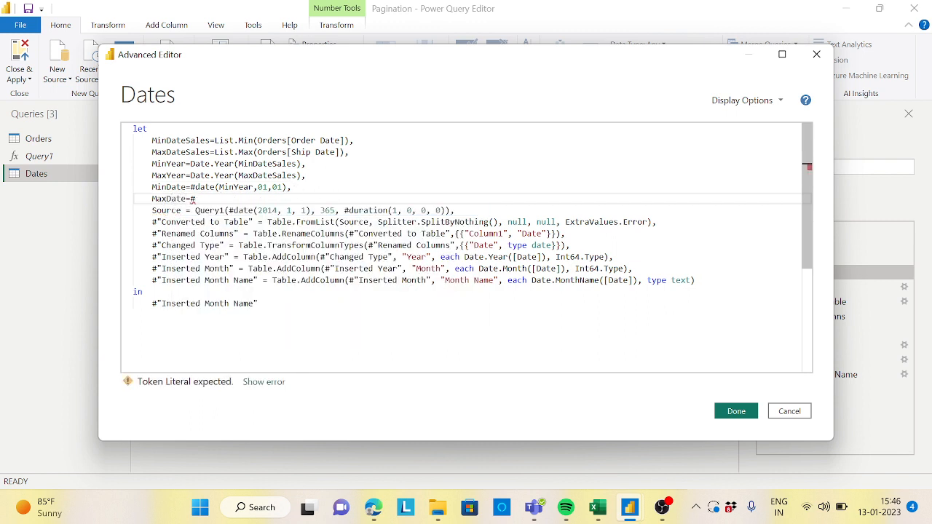
pyautogui.write('date(')
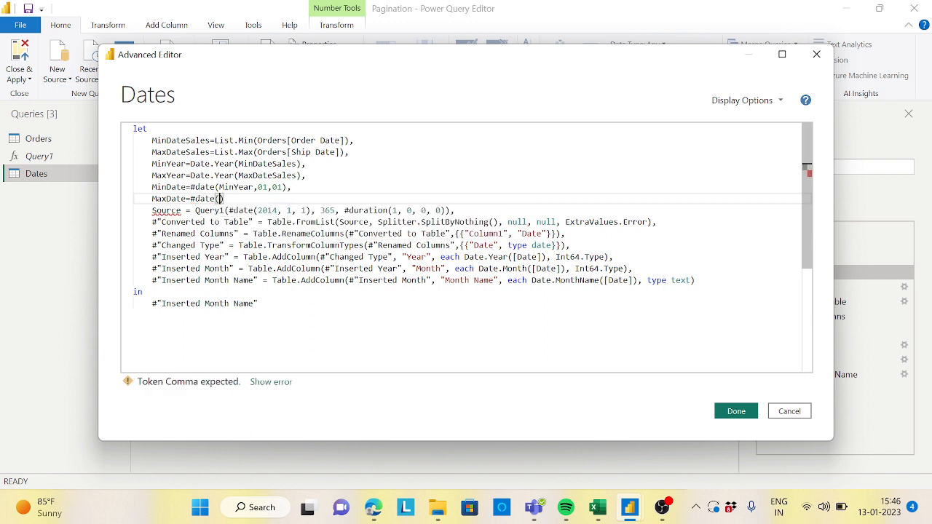
pyautogui.doubleClick(182, 176)
pyautogui.hotkey('ctrl', 'c')
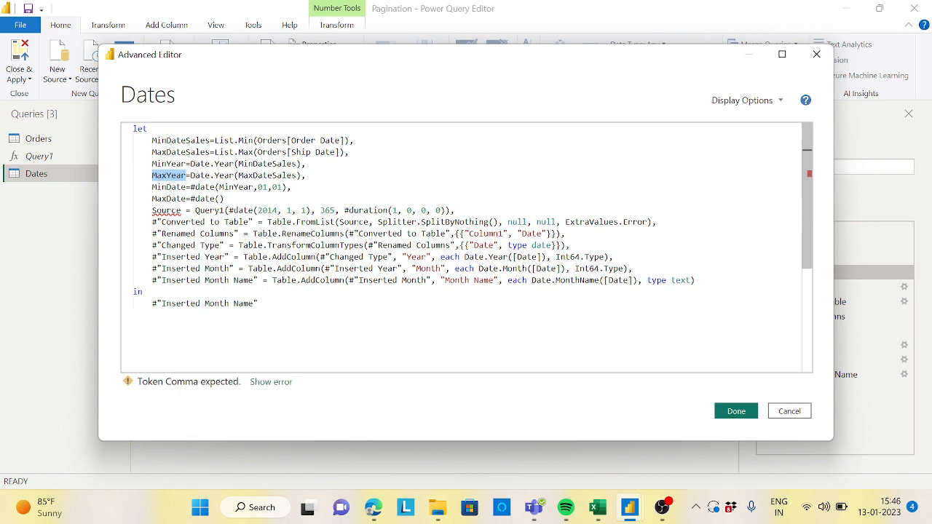
pyautogui.click(219, 199)
pyautogui.hotkey('ctrl', 'v')
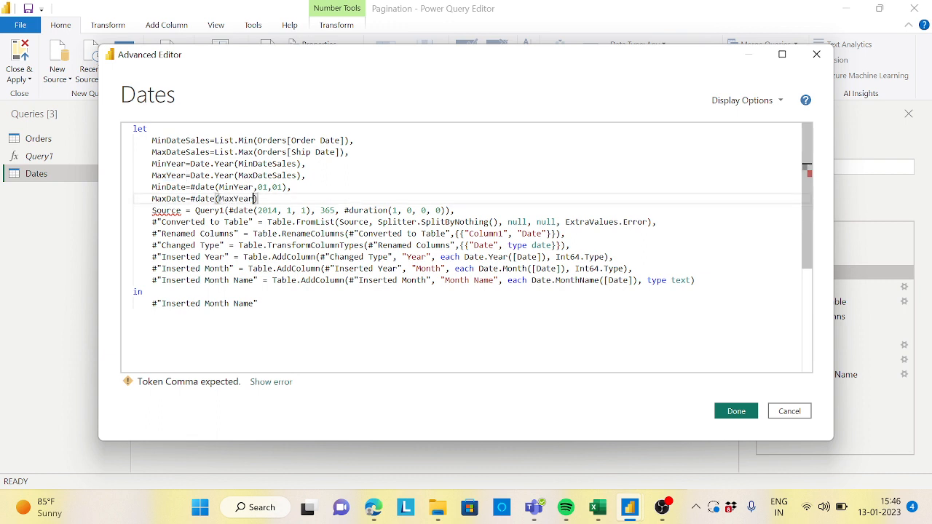
pyautogui.write(',12,31')
pyautogui.press('Down')
pyautogui.press('Up')
pyautogui.write(',')
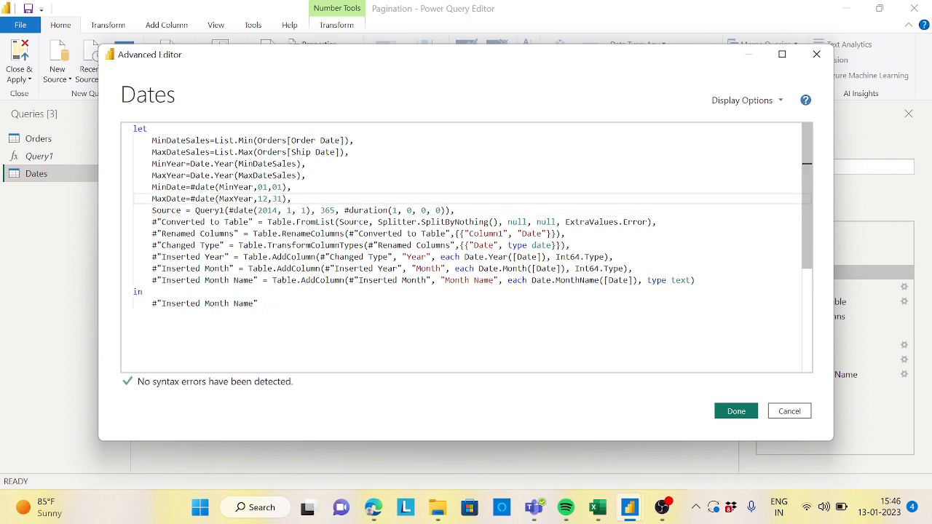
# Step: Apply the query changes and preview the MinDate and MaxDate steps
pyautogui.click(737, 411)
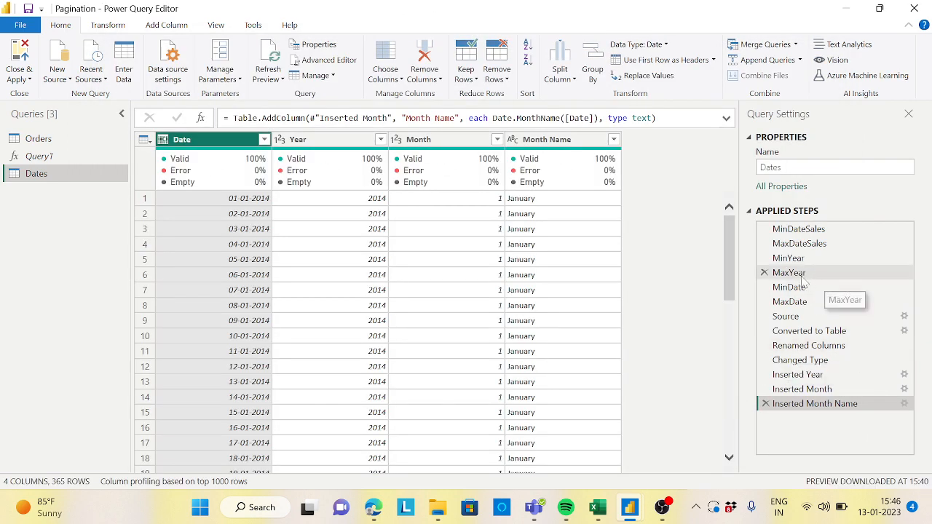
pyautogui.click(796, 289)
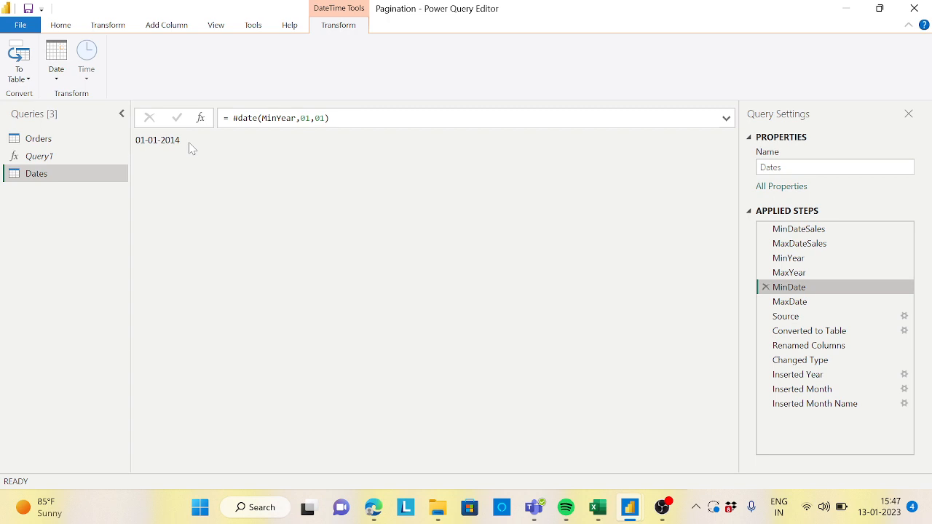
pyautogui.click(787, 304)
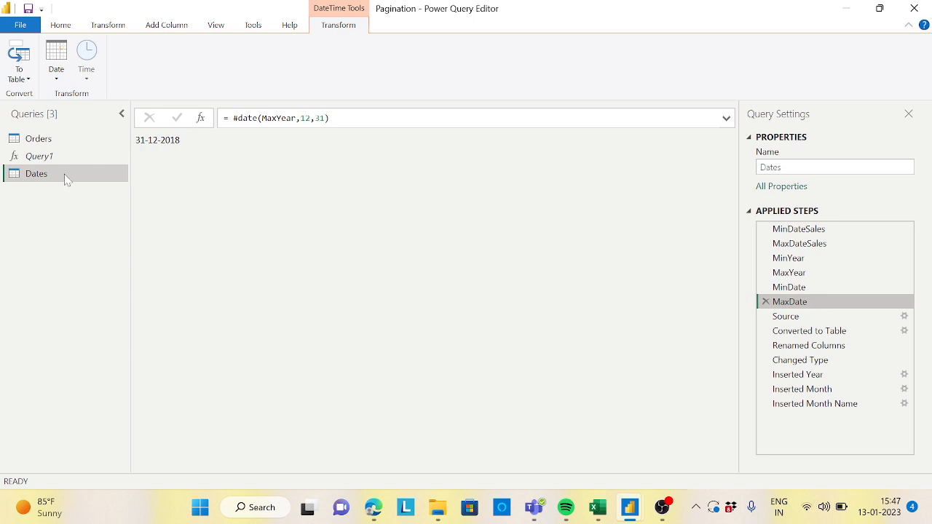
# Step: Reopen the Advanced Editor and start a Duration=Duration.Days( step on a new line after MaxDate
pyautogui.click(64, 28)
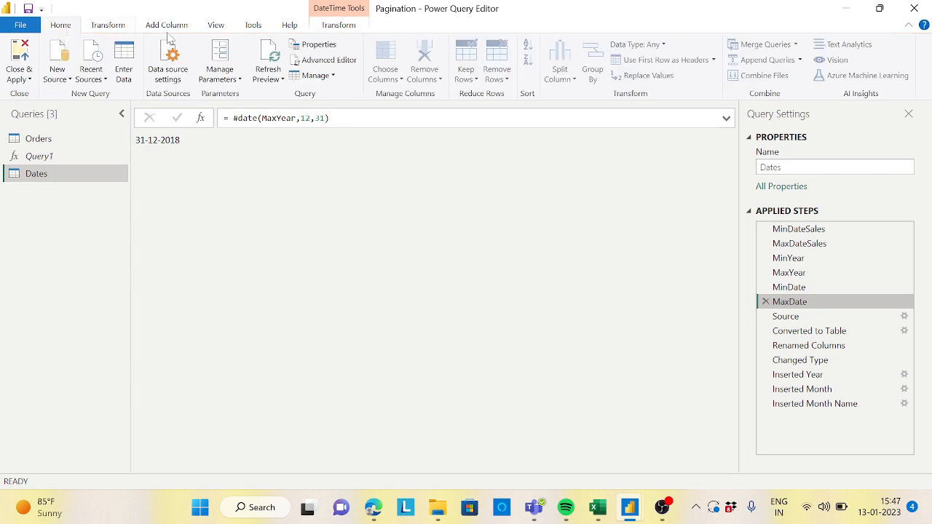
pyautogui.click(320, 62)
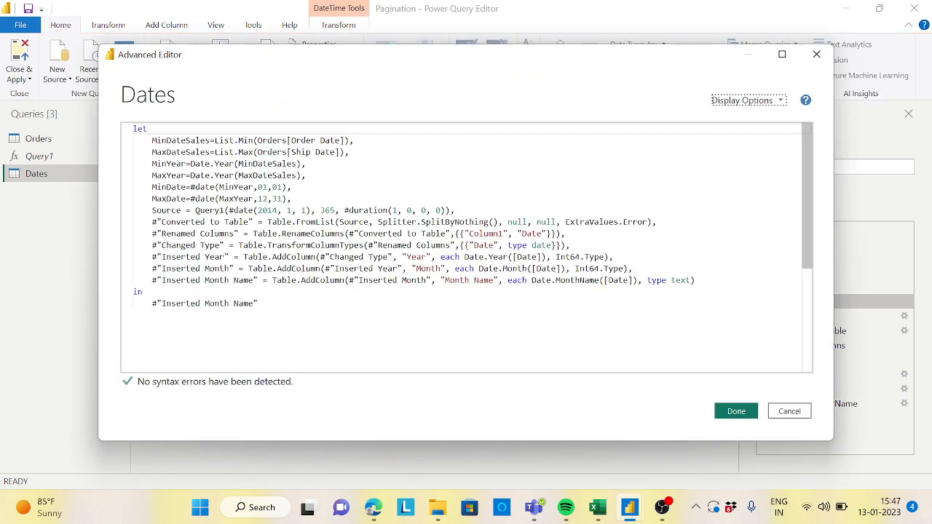
pyautogui.click(291, 199)
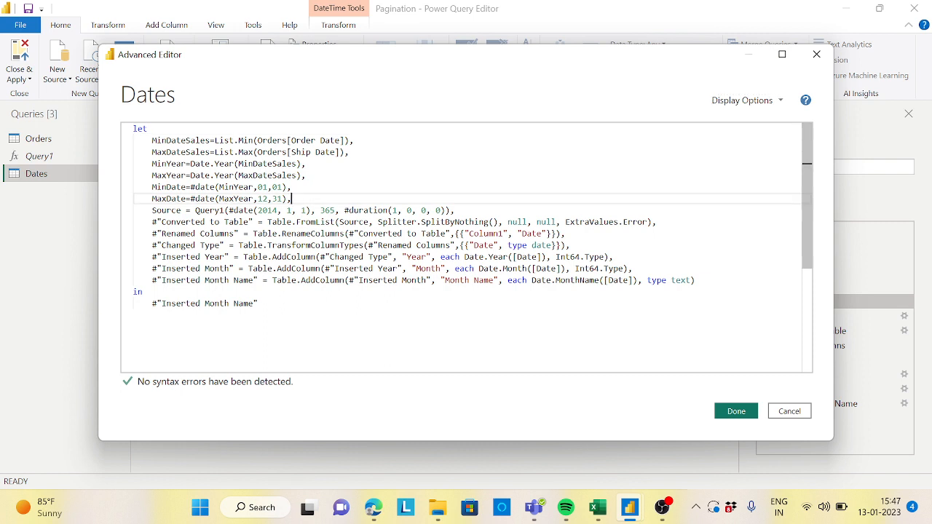
pyautogui.press('Return')
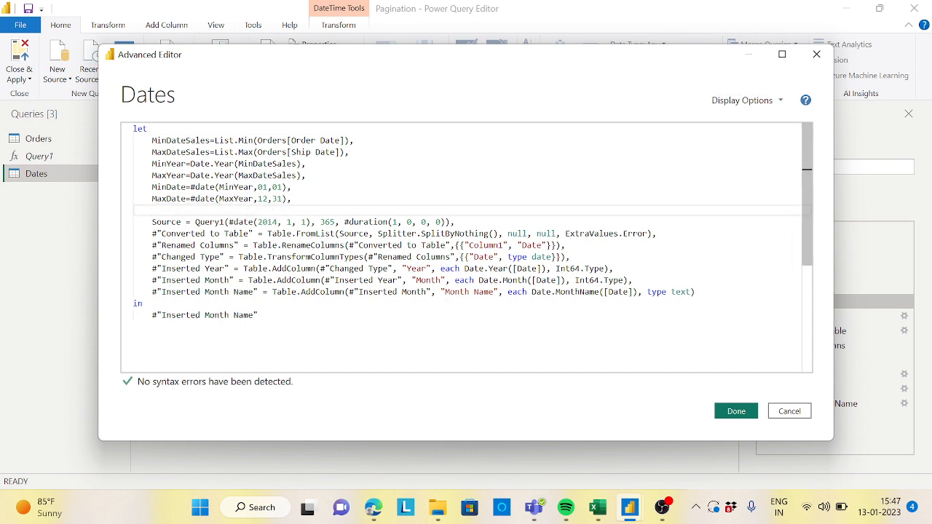
pyautogui.write('Durati')
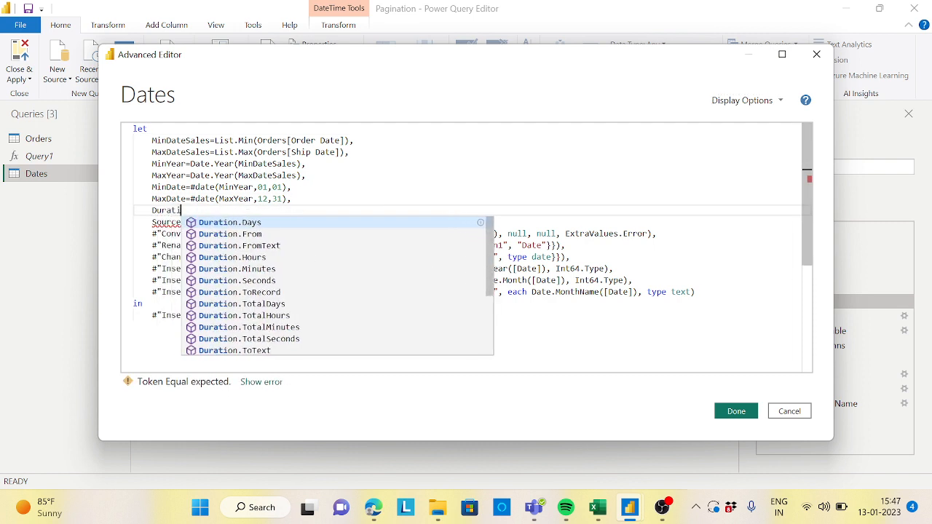
pyautogui.write('on=')
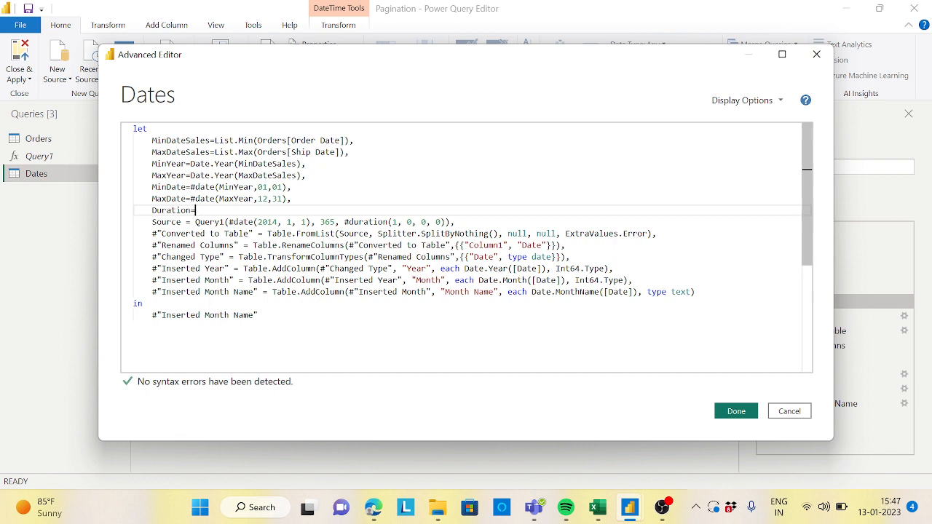
pyautogui.write(' Durat')
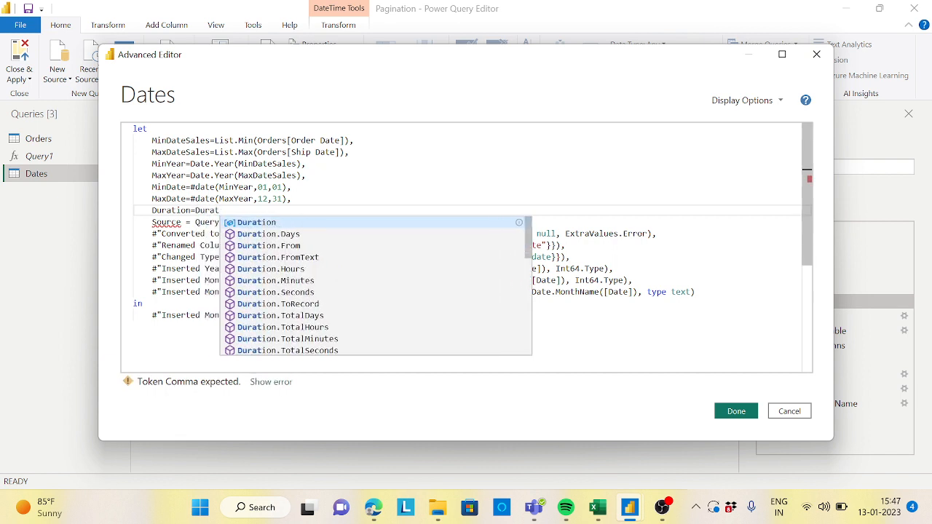
pyautogui.press('Down')
pyautogui.press('Return')
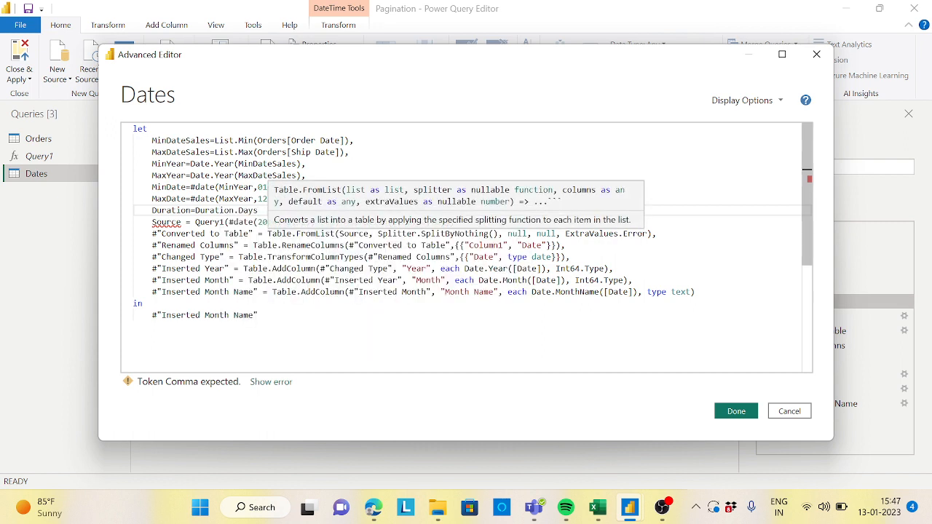
pyautogui.write('(')
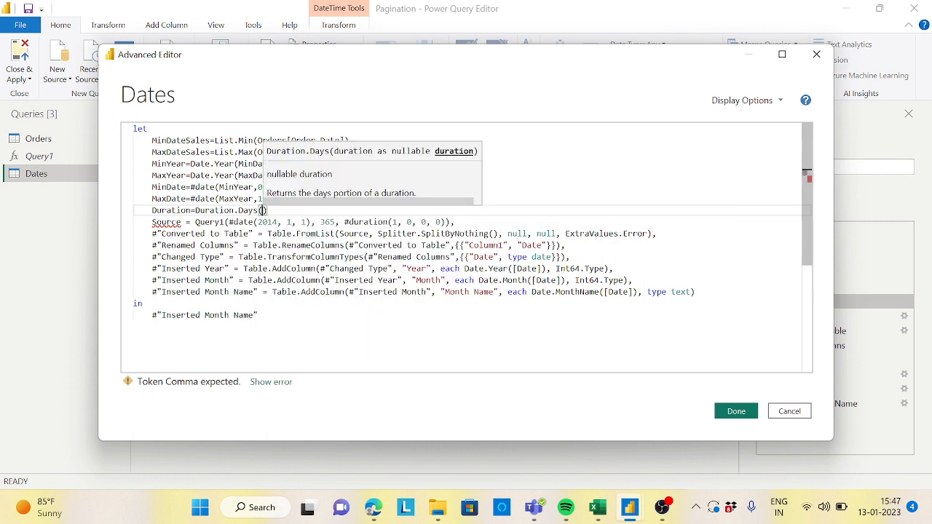
# Step: Complete the Duration step as Duration.Days(MaxDate-MinDate), end it with a comma, and apply the changes
pyautogui.doubleClick(185, 199)
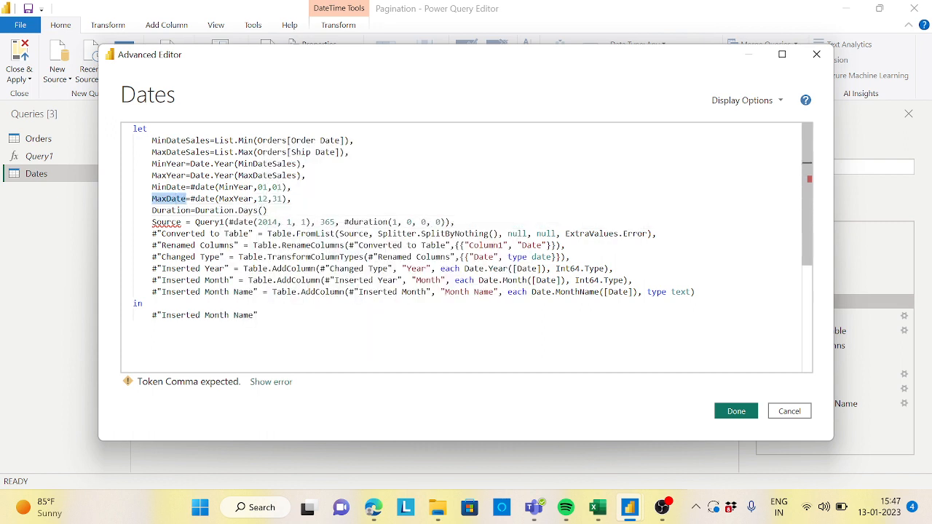
pyautogui.hotkey('ctrl', 'c')
pyautogui.click(263, 210)
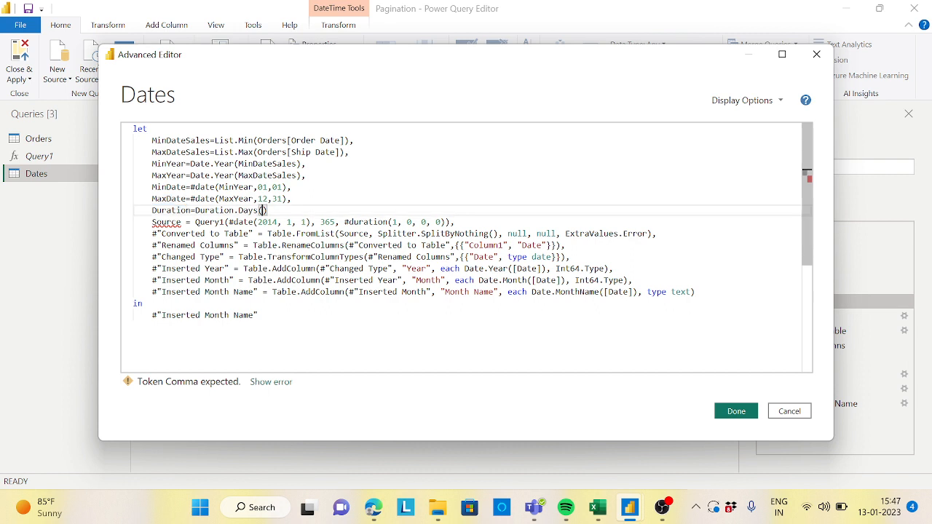
pyautogui.hotkey('ctrl', 'v')
pyautogui.write('-')
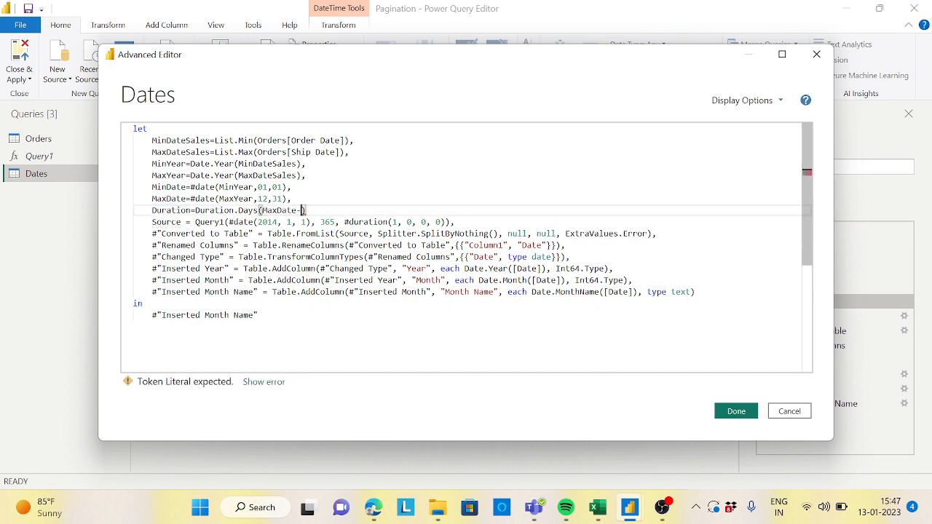
pyautogui.doubleClick(185, 188)
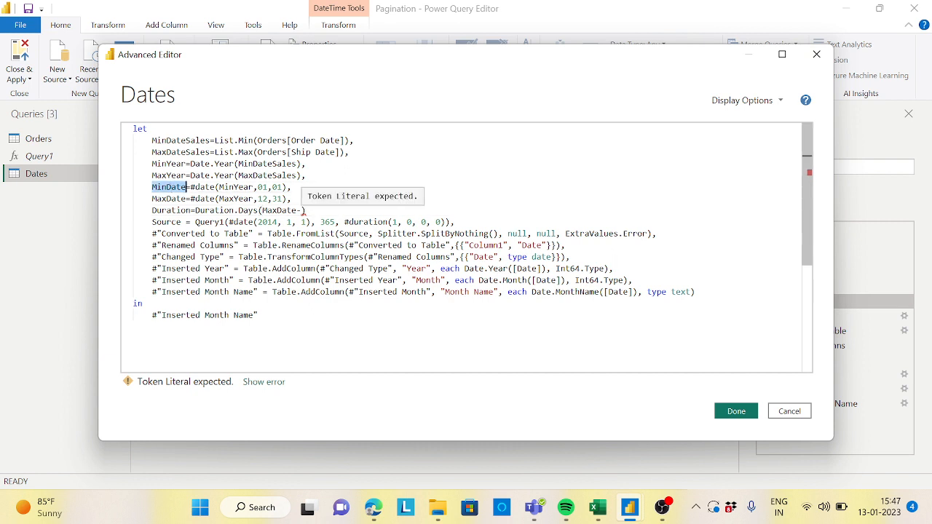
pyautogui.click(302, 211)
pyautogui.hotkey('ctrl', 'v')
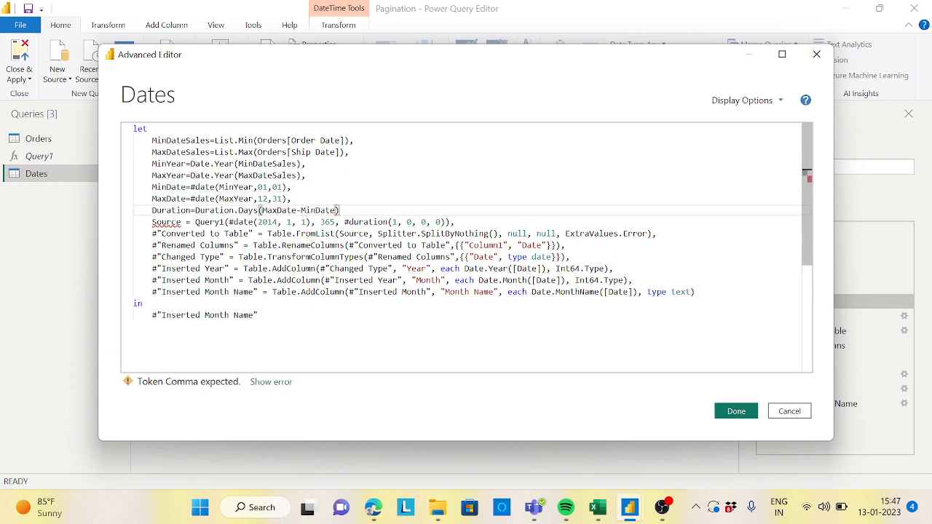
pyautogui.write(',')
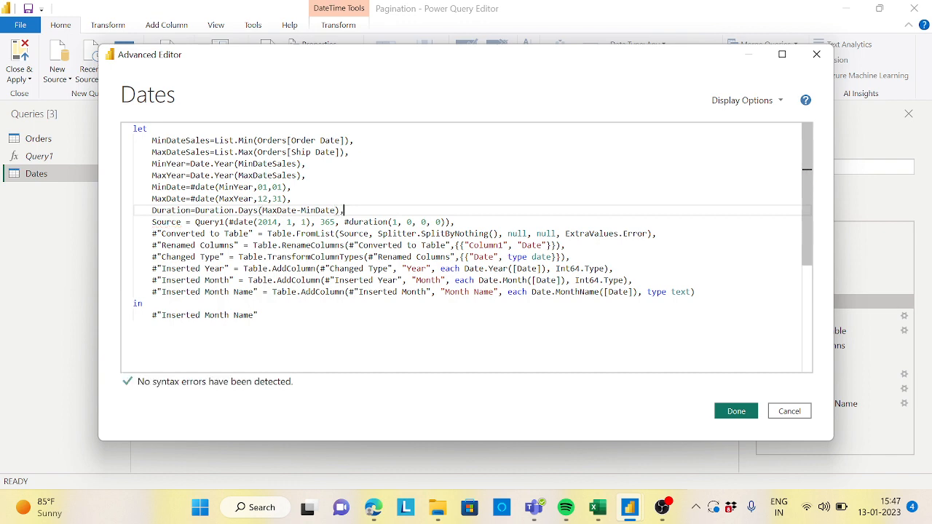
pyautogui.click(736, 412)
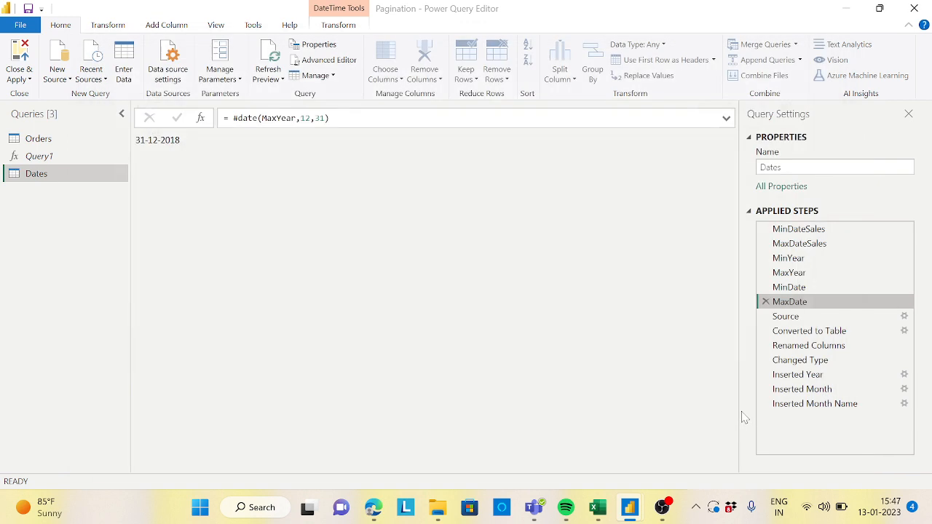
# Step: Subtract 1 from the Duration step so it reads Duration.Days(MaxDate-MinDate)-1, and apply the change
pyautogui.click(805, 322)
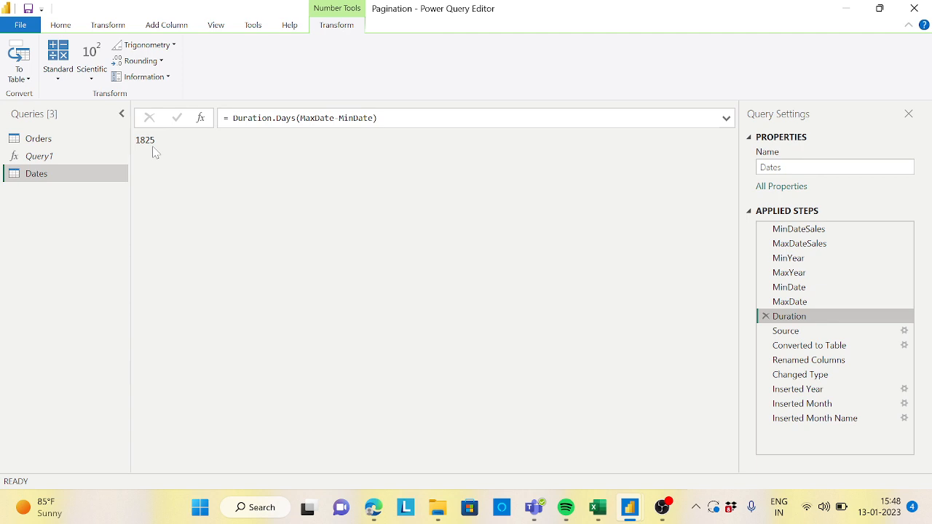
pyautogui.click(66, 25)
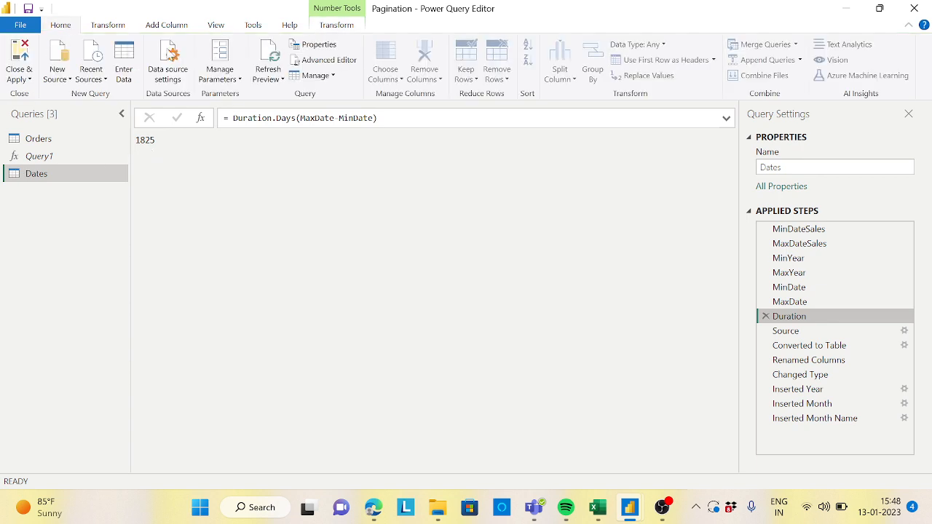
pyautogui.click(332, 61)
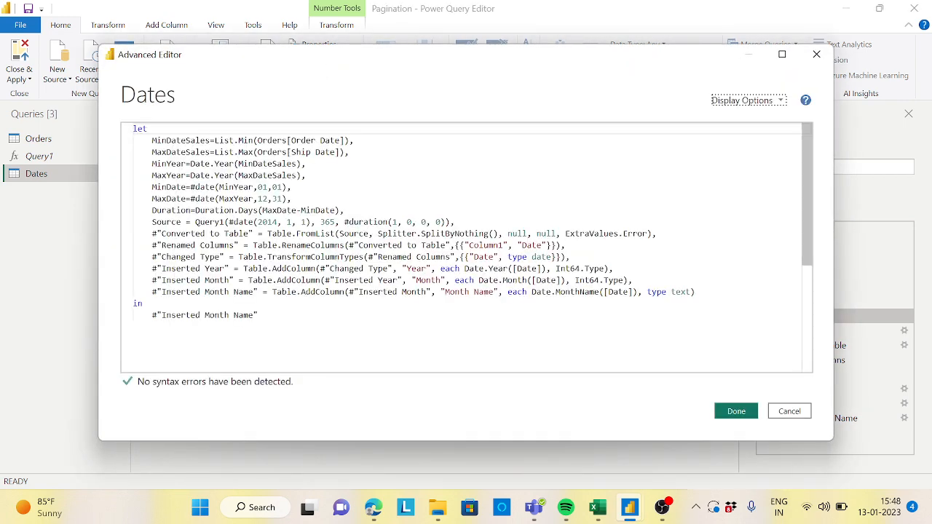
pyautogui.click(340, 211)
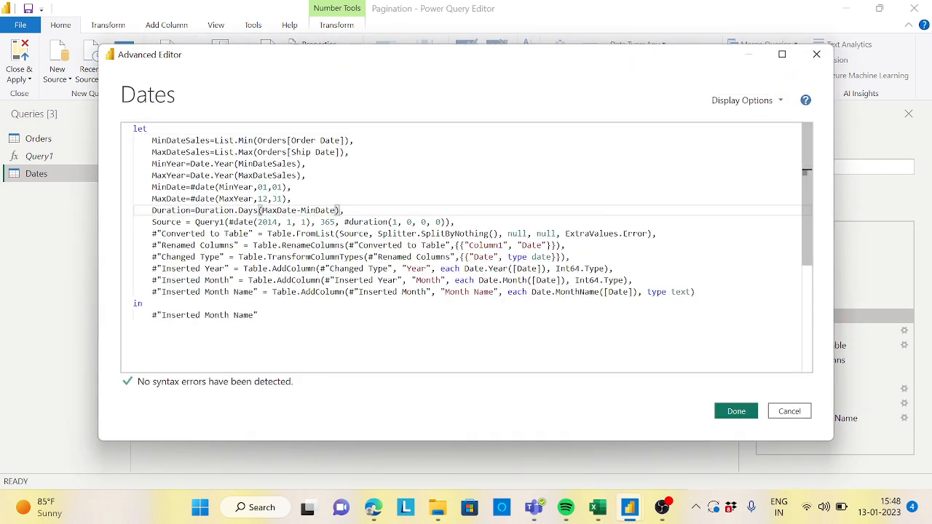
pyautogui.write('-1')
pyautogui.click(290, 188)
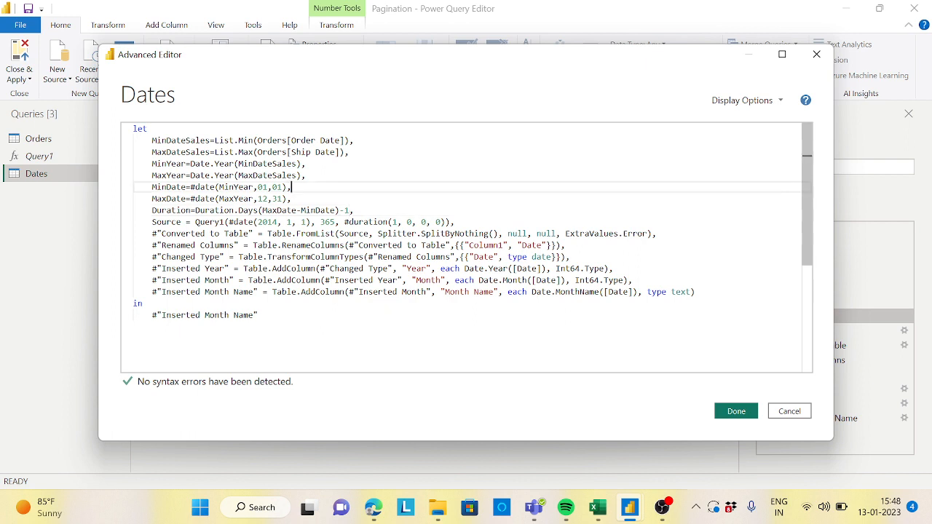
pyautogui.moveTo(195, 222); pyautogui.dragTo(454, 222)
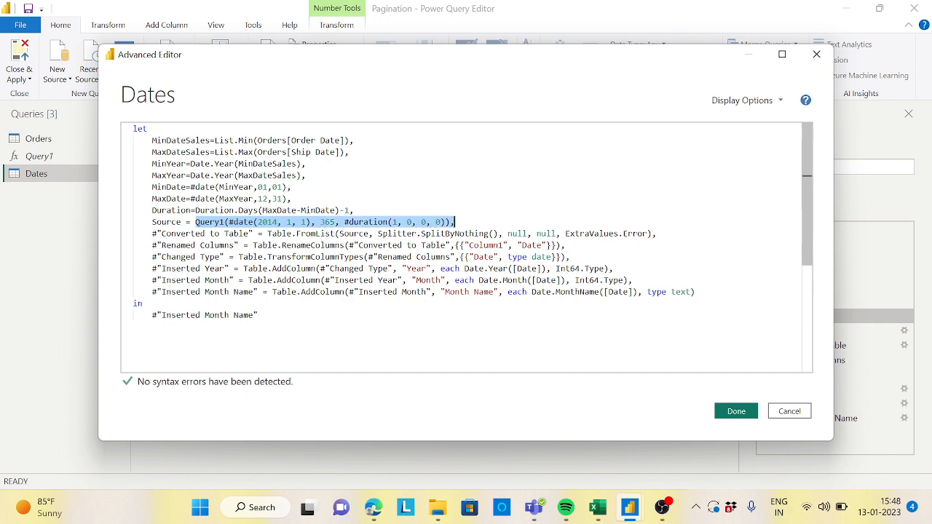
pyautogui.click(291, 187)
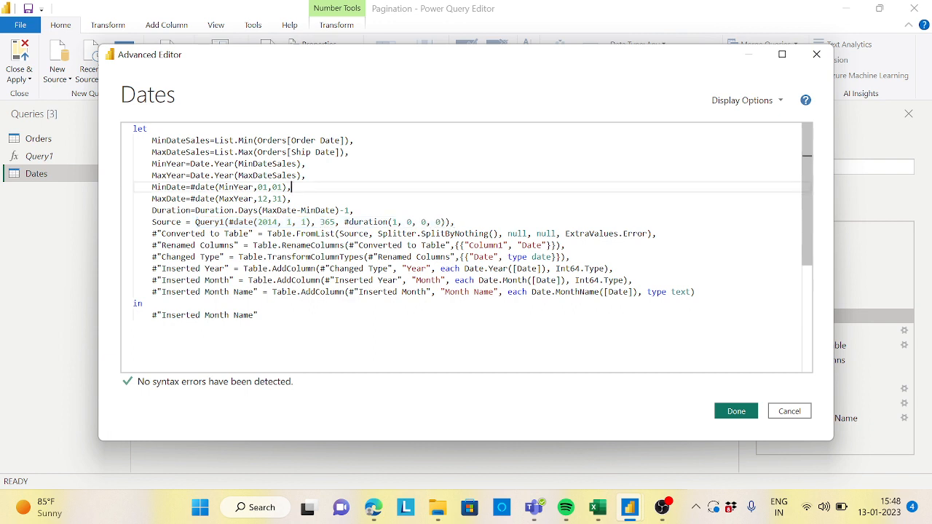
pyautogui.moveTo(195, 222); pyautogui.dragTo(226, 222)
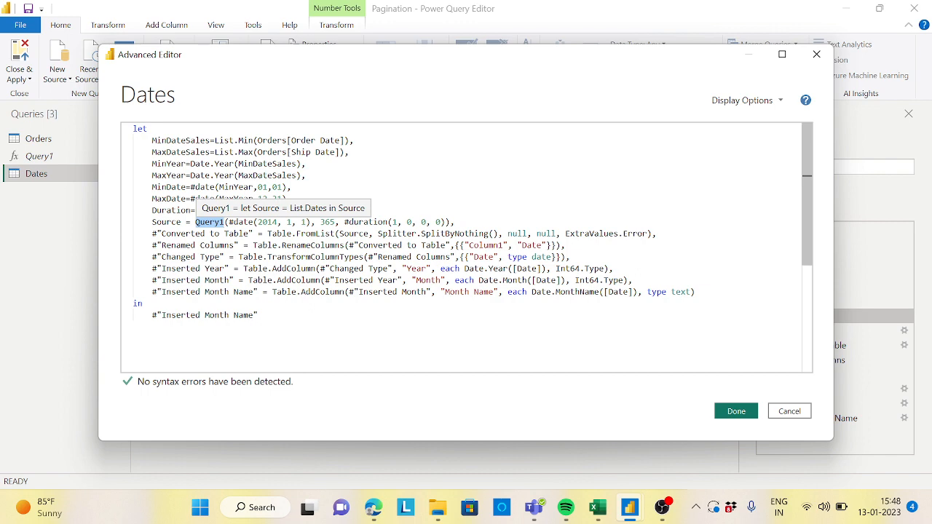
pyautogui.click(736, 412)
# Step: Copy the List.Dates function name from Query1's formula and close its Advanced Editor without changes
pyautogui.click(61, 158)
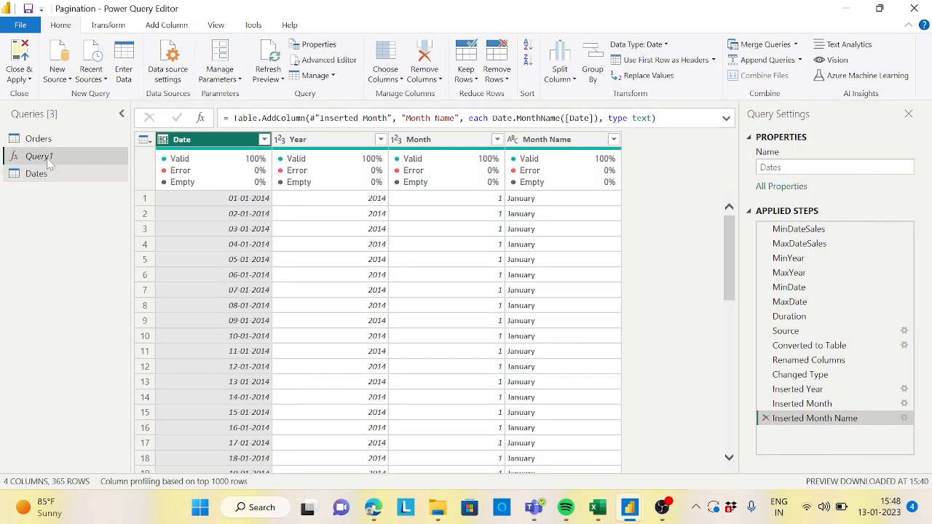
pyautogui.moveTo(233, 118); pyautogui.dragTo(282, 118)
pyautogui.hotkey('ctrl', 'c')
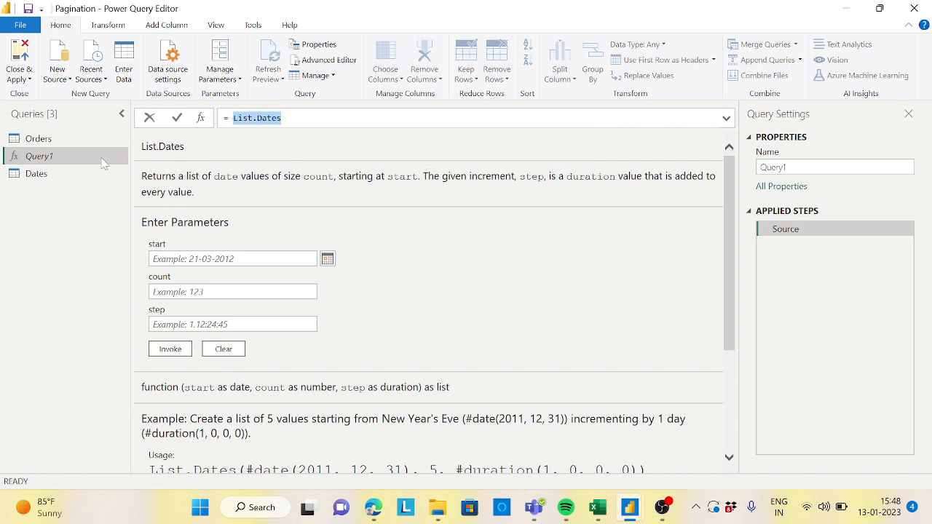
pyautogui.press('Escape')
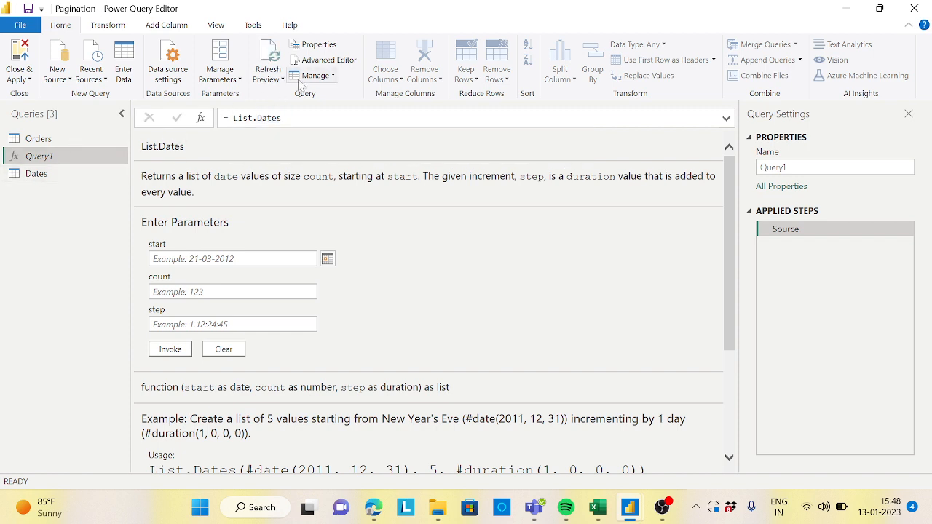
pyautogui.click(329, 60)
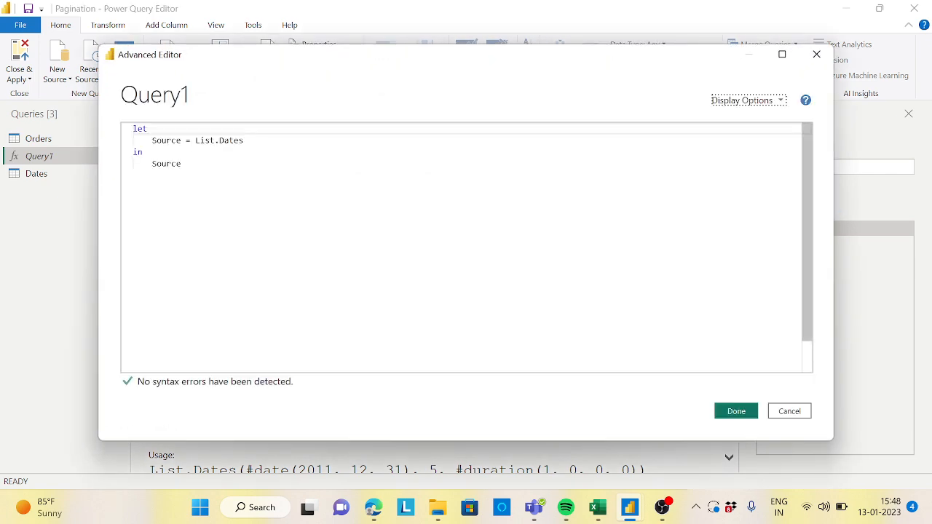
pyautogui.click(789, 412)
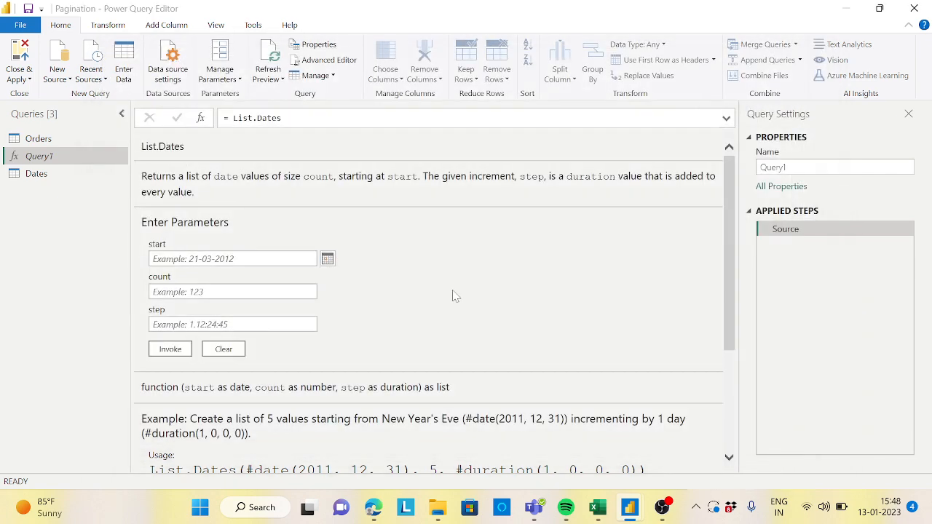
# Step: In the Dates query's Source step, replace Query1 with List.Dates and delete the hard-coded #date(2014, 1, 1) start
pyautogui.click(75, 174)
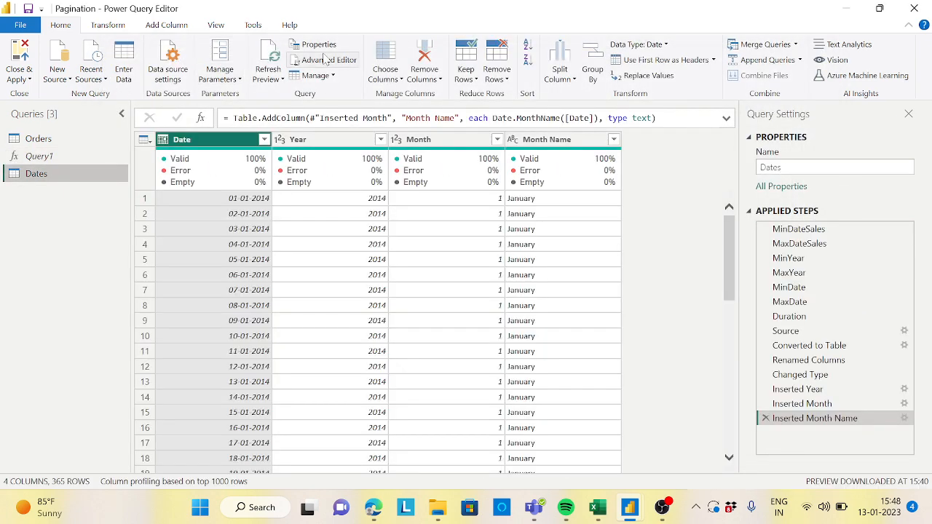
pyautogui.click(329, 60)
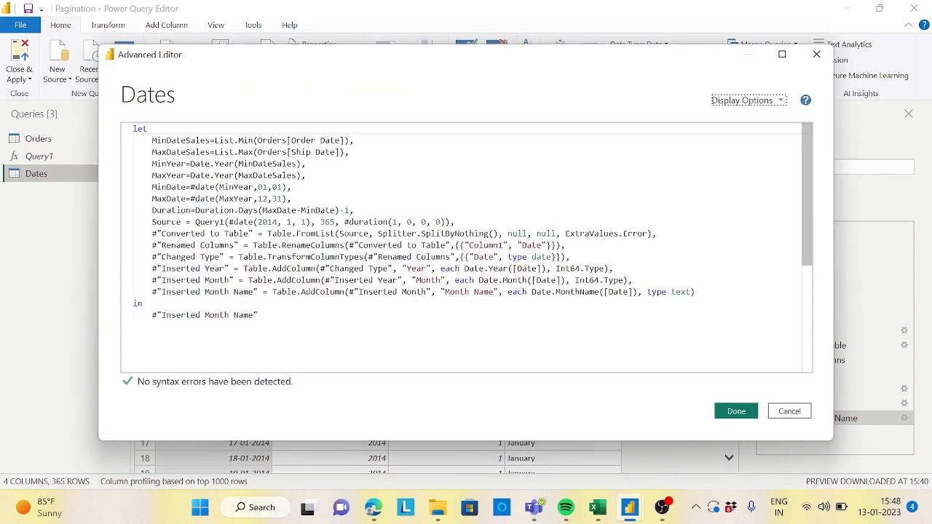
pyautogui.doubleClick(209, 222)
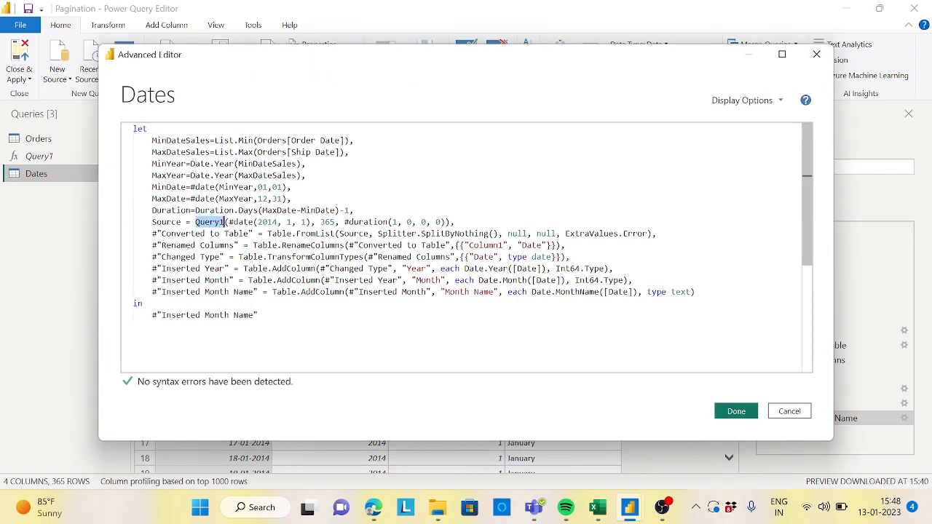
pyautogui.moveTo(225, 222)
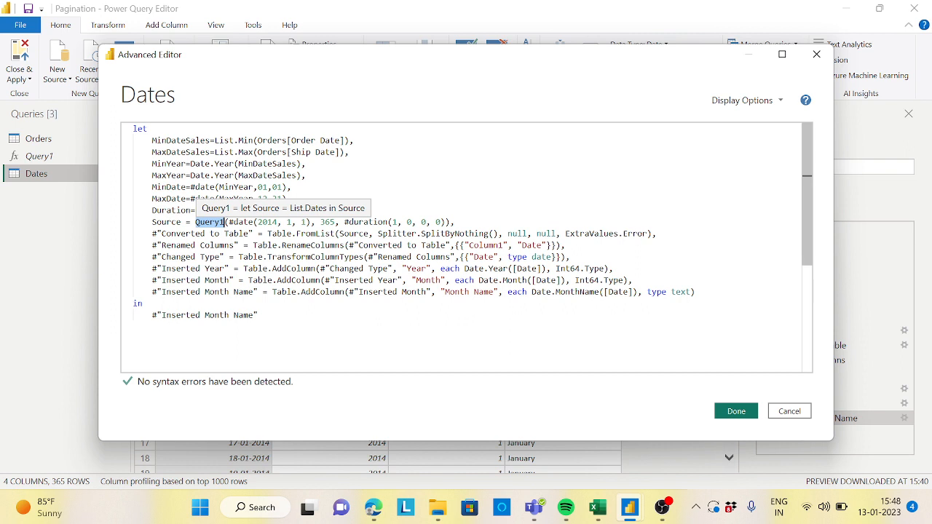
pyautogui.hotkey('ctrl', 'v')
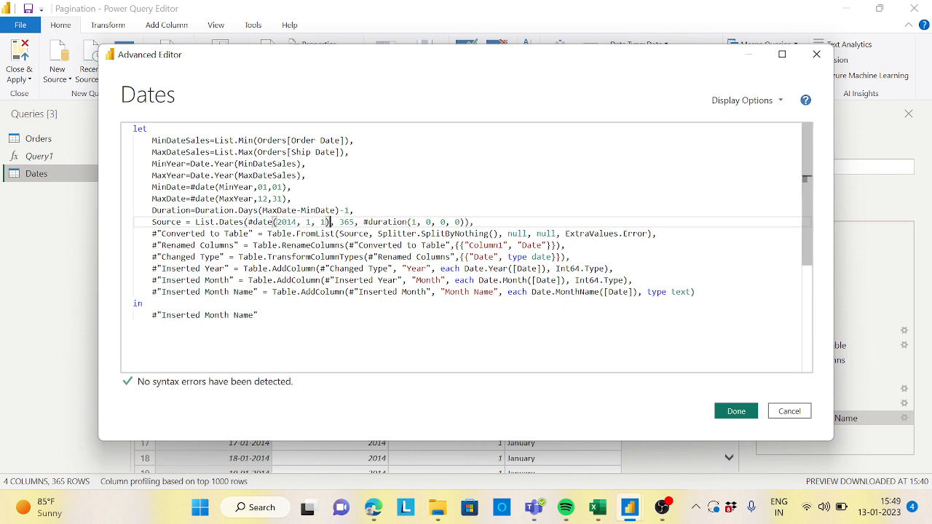
pyautogui.moveTo(331, 221); pyautogui.dragTo(247, 221)
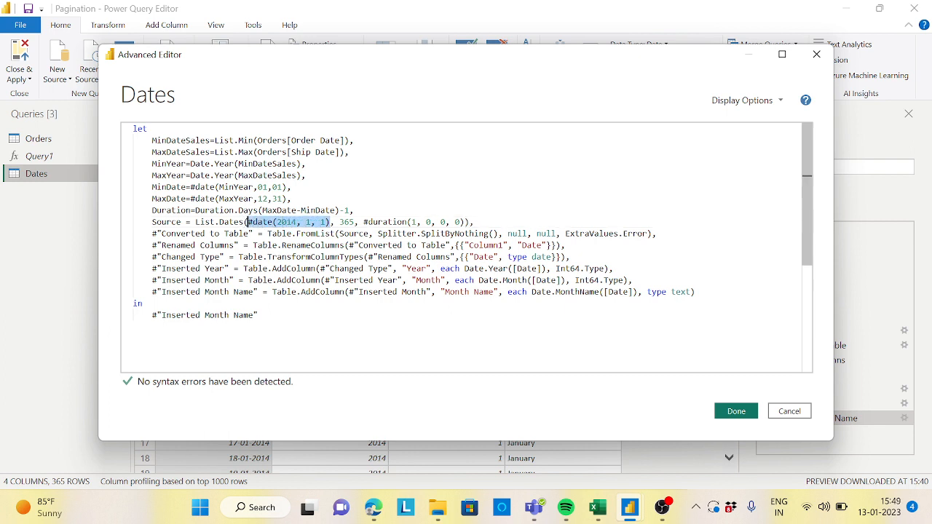
pyautogui.press('Delete')
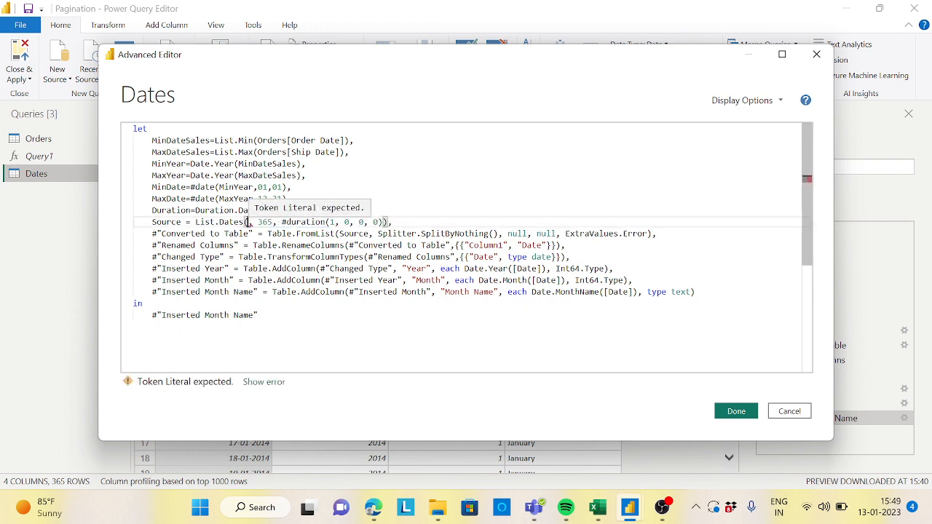
# Step: Paste MinDate as the start and Duration in place of the 365 count in the List.Dates call
pyautogui.doubleClick(169, 187)
pyautogui.hotkey('ctrl', 'c')
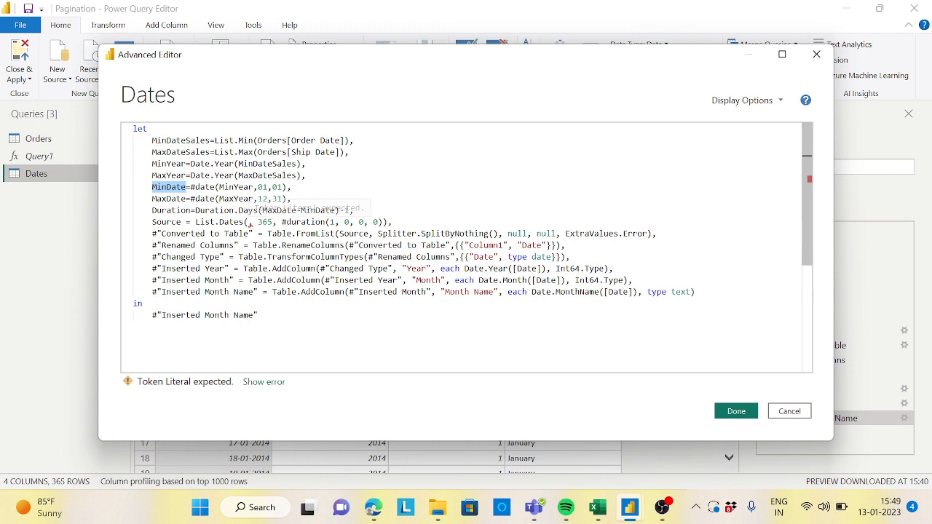
pyautogui.click(246, 222)
pyautogui.moveTo(246, 221); pyautogui.dragTo(252, 221)
pyautogui.hotkey('ctrl', 'v')
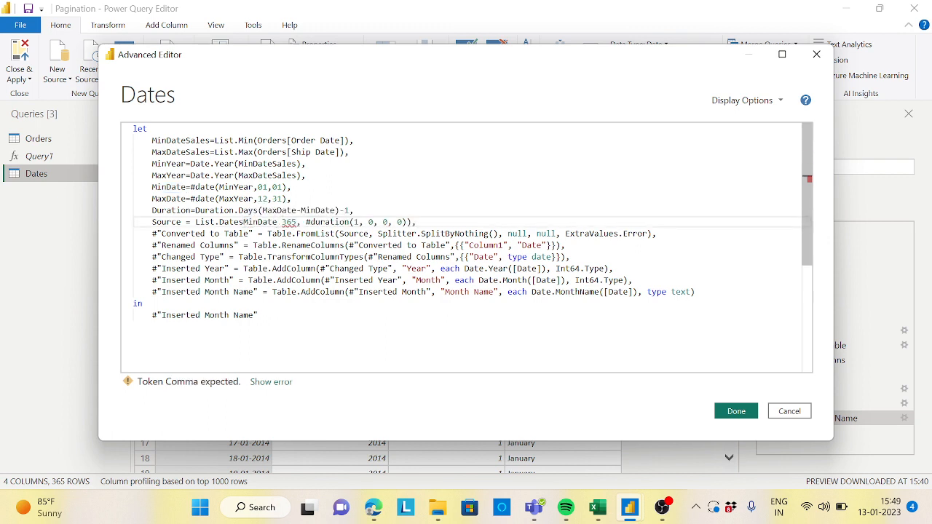
pyautogui.doubleClick(171, 210)
pyautogui.hotkey('ctrl', 'c')
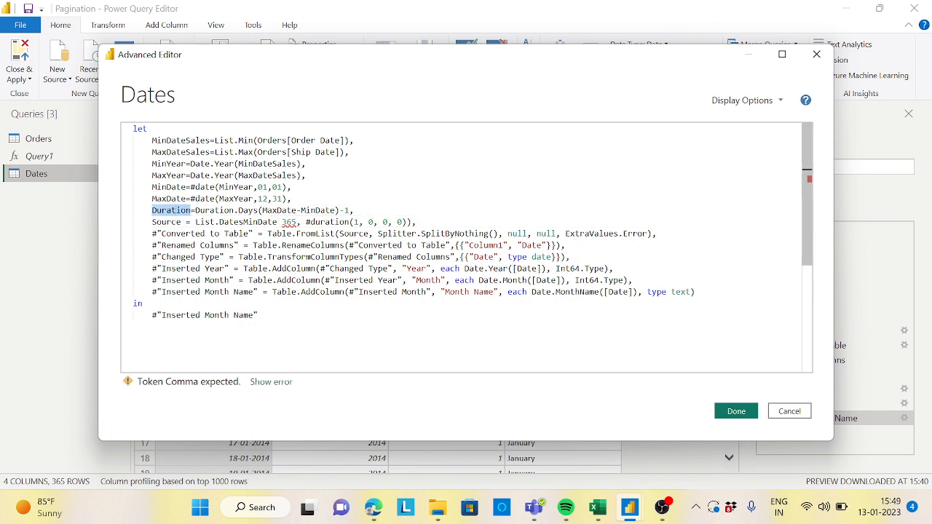
pyautogui.doubleClick(289, 222)
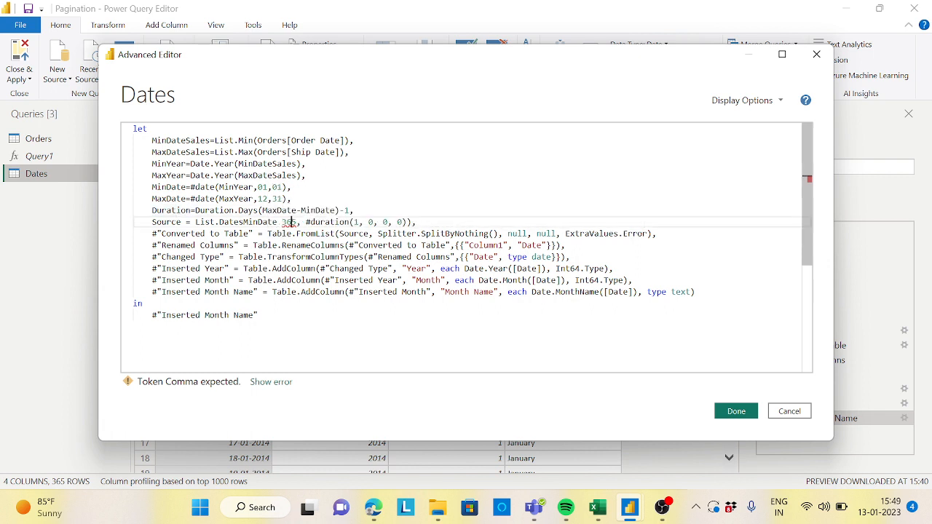
pyautogui.hotkey('ctrl', 'v')
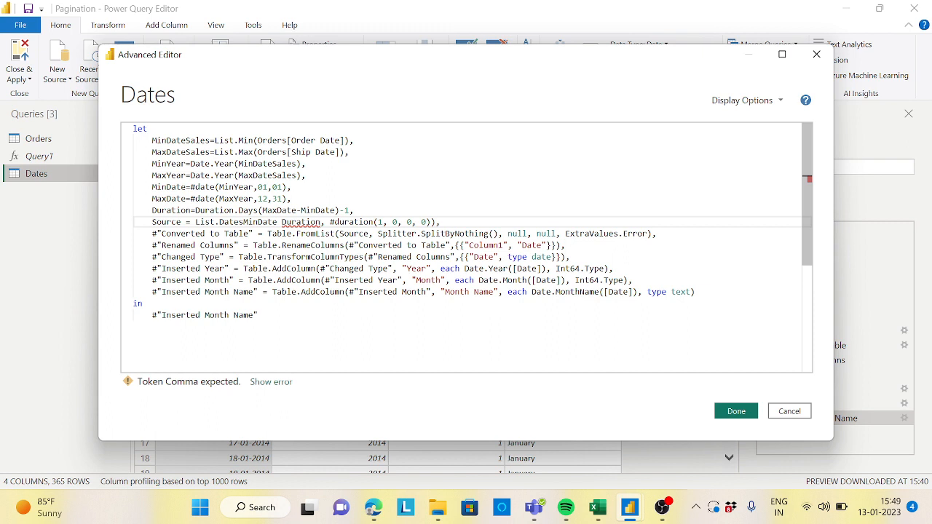
# Step: Restore the missing parenthesis and comma so Source reads List.Dates(MinDate, Duration, #duration(1, 0, 0, 0)), and apply
pyautogui.click(244, 222)
pyautogui.write('(')
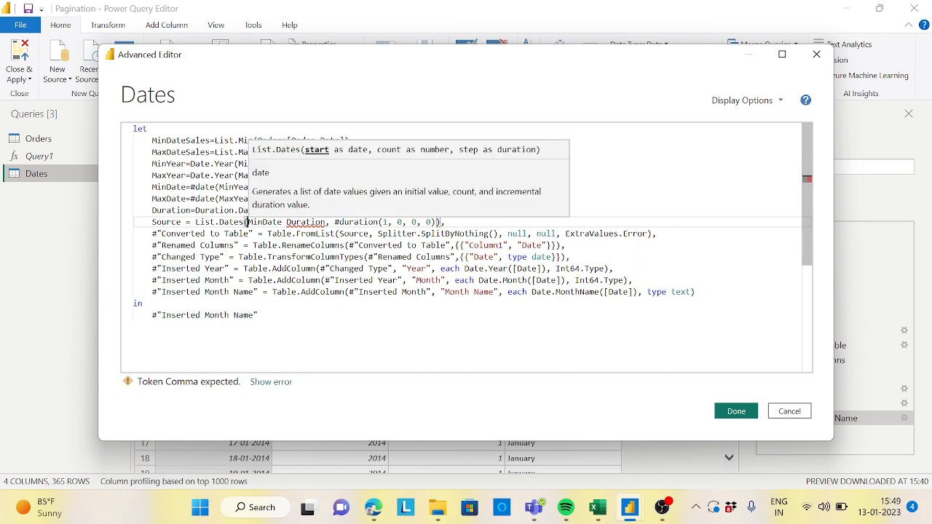
pyautogui.click(282, 222)
pyautogui.write(',')
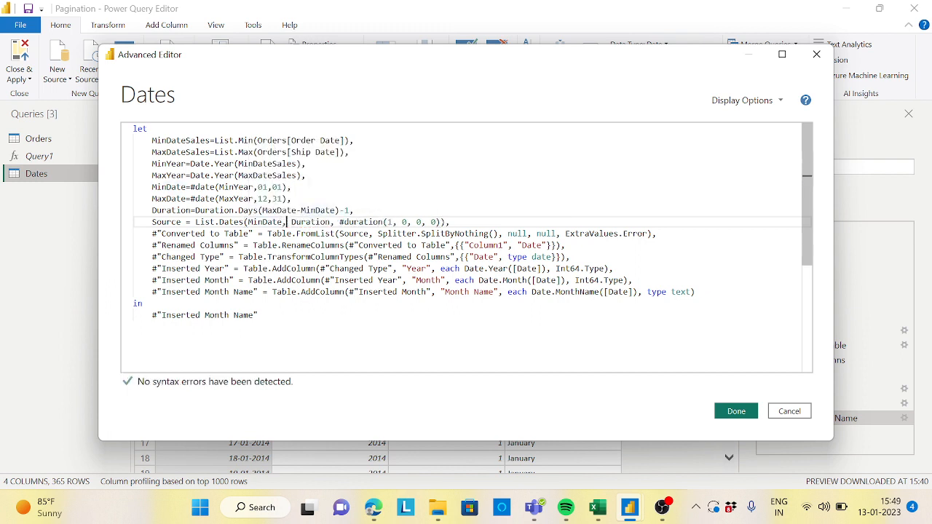
pyautogui.click(258, 315)
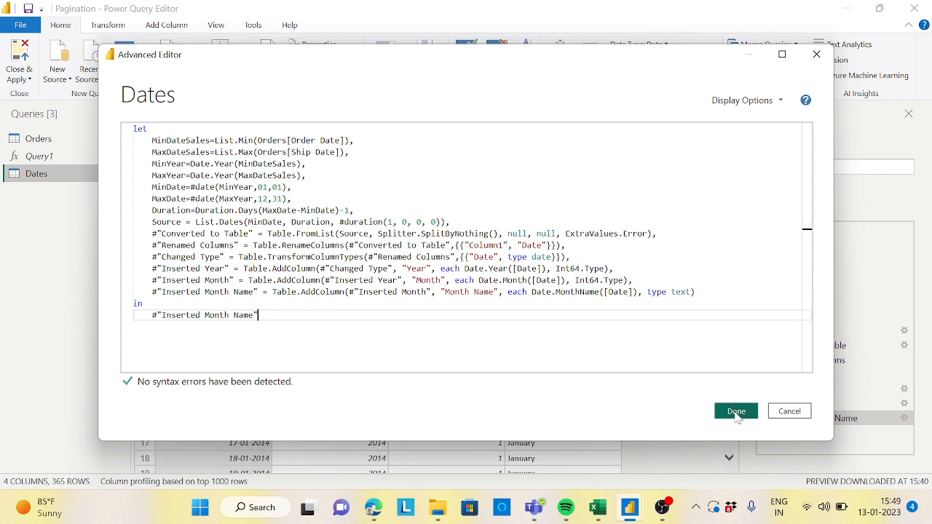
pyautogui.click(736, 412)
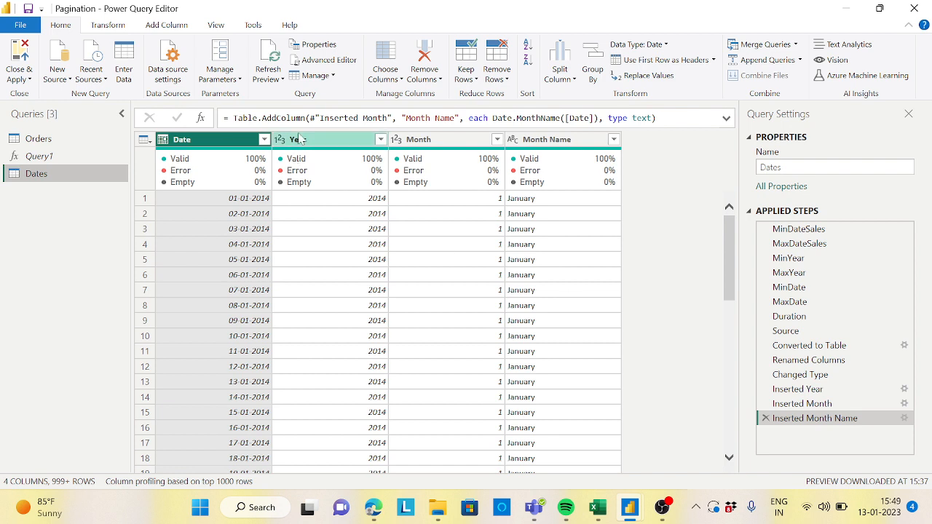
# Step: Scroll through the Date column's filter list to check the generated date range
pyautogui.click(265, 141)
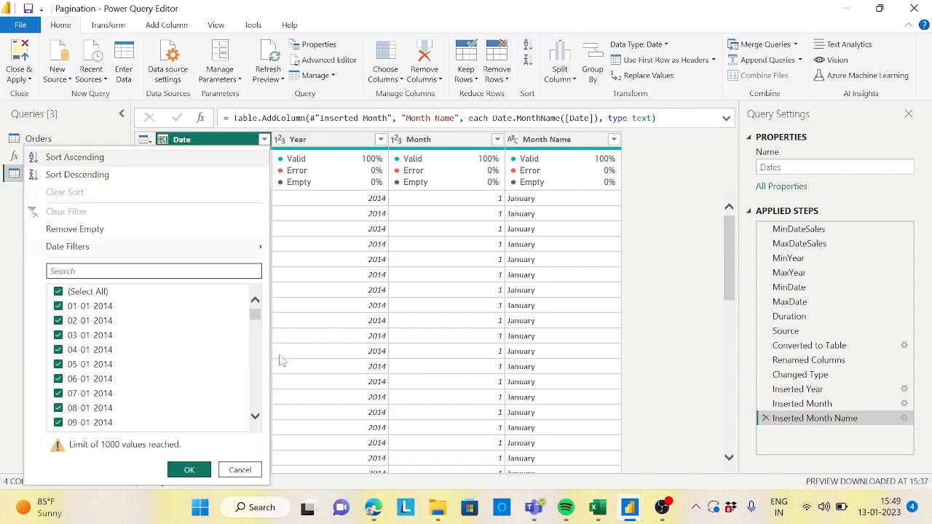
pyautogui.moveTo(256, 321); pyautogui.dragTo(256, 404)
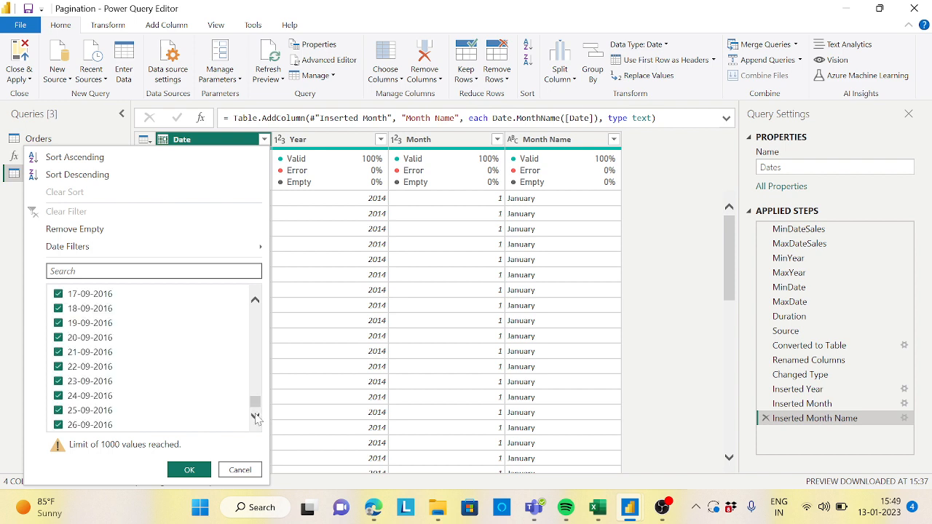
pyautogui.click(191, 469)
# Step: Delete the Query1 query
pyautogui.click(42, 157)
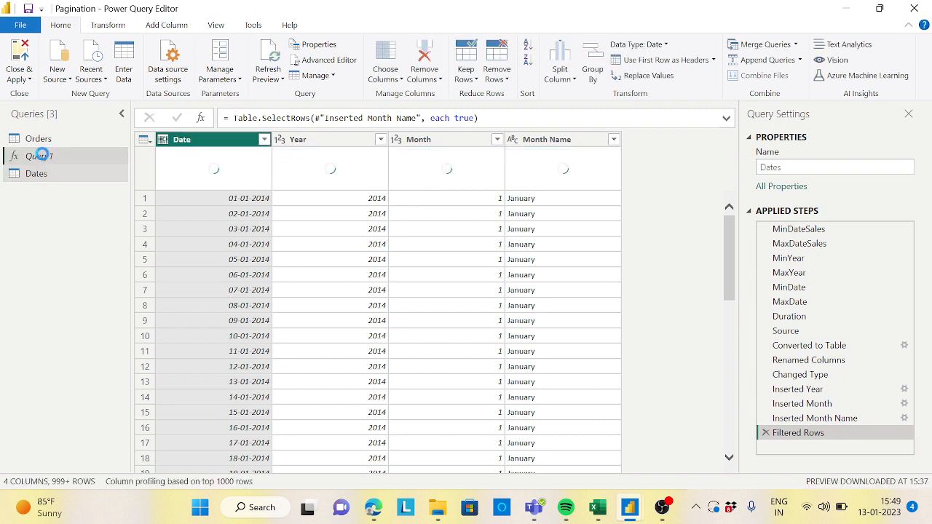
pyautogui.rightClick(46, 159)
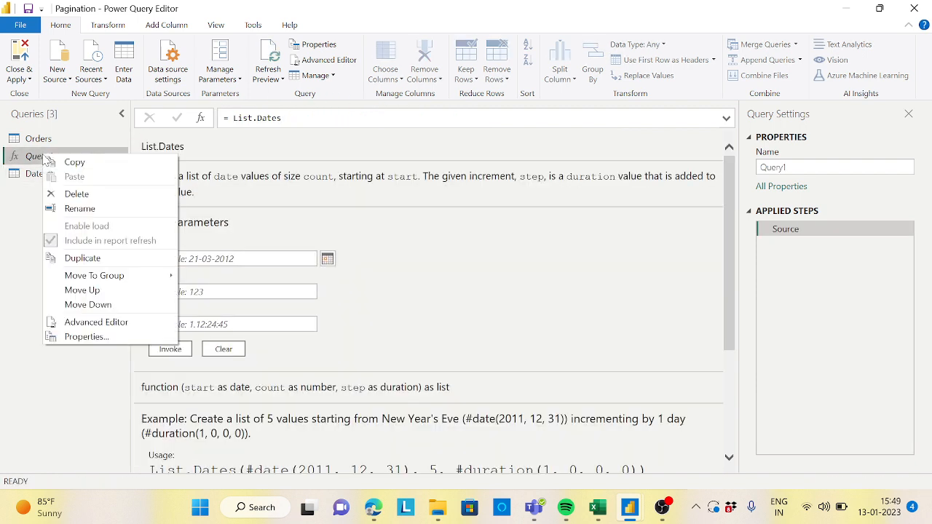
pyautogui.click(75, 194)
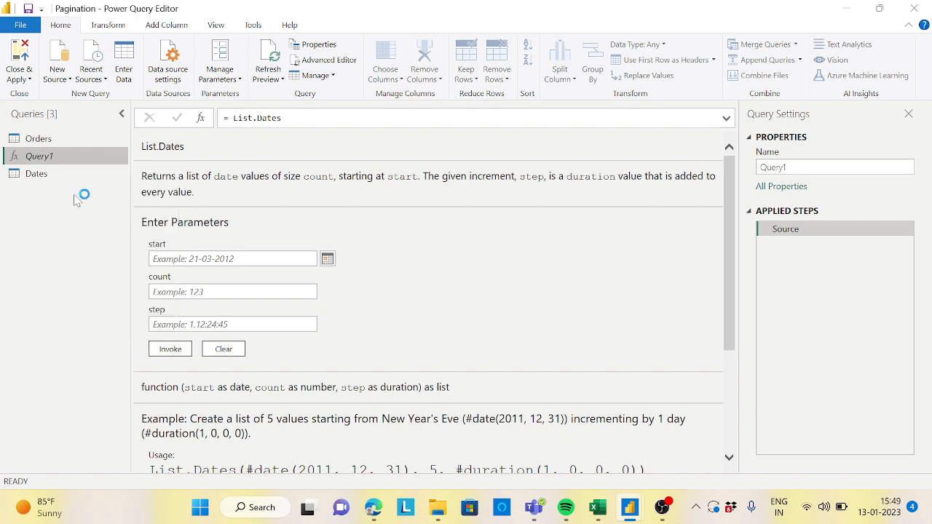
pyautogui.click(548, 276)
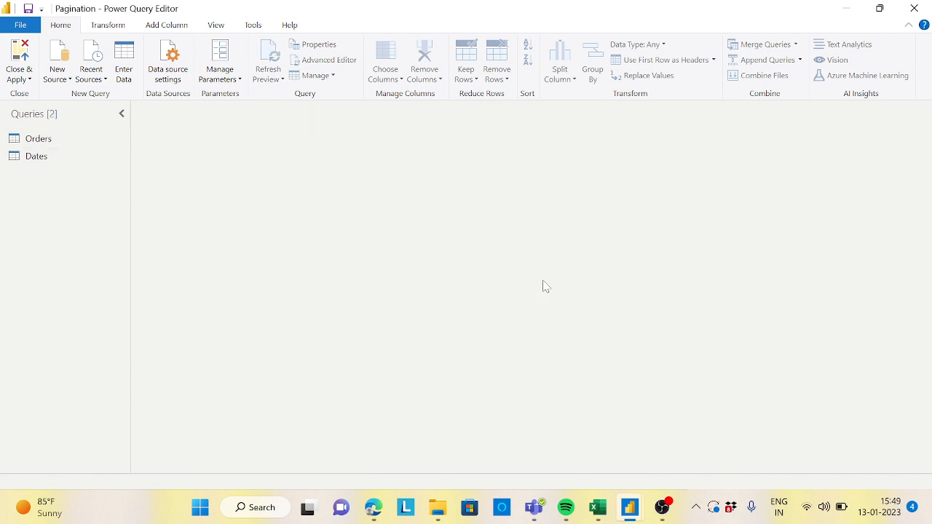
# Step: Reopen the Dates query in the Advanced Editor and select the first lines of the let block
pyautogui.click(36, 157)
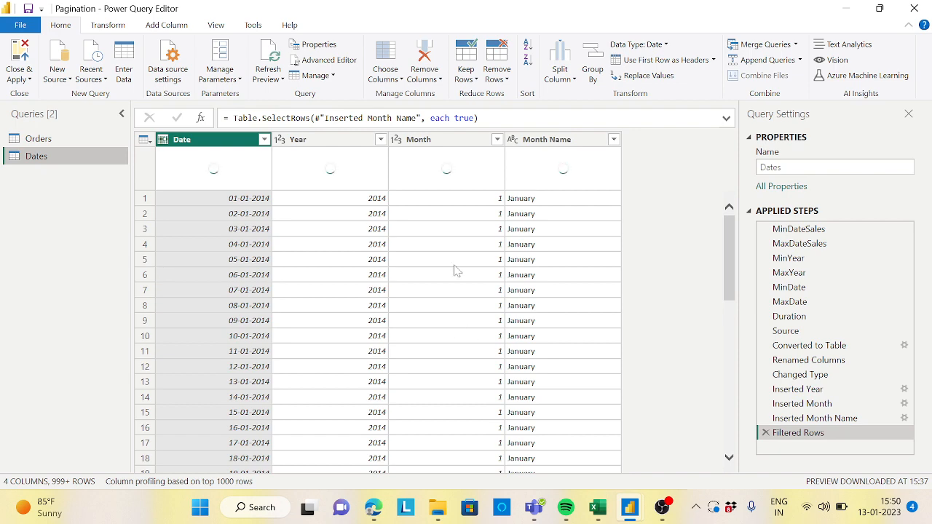
pyautogui.click(339, 64)
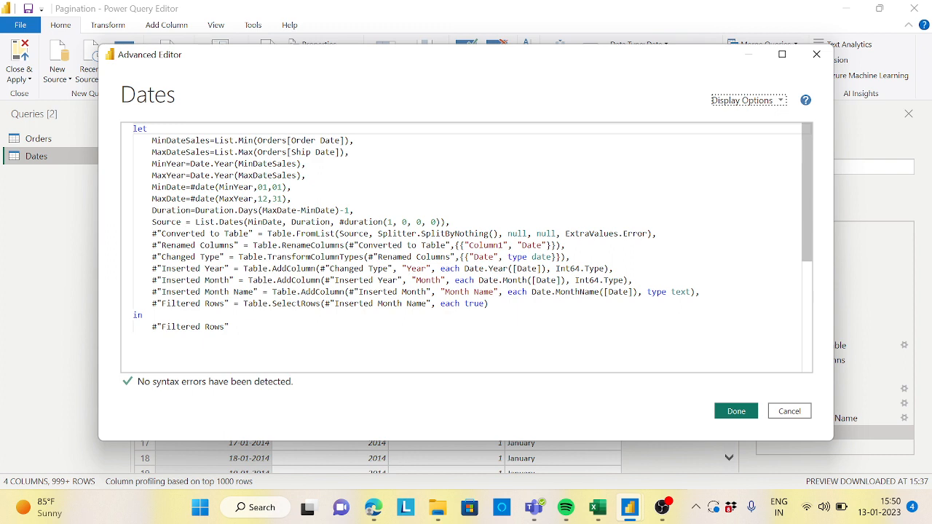
pyautogui.moveTo(152, 140); pyautogui.dragTo(187, 164)
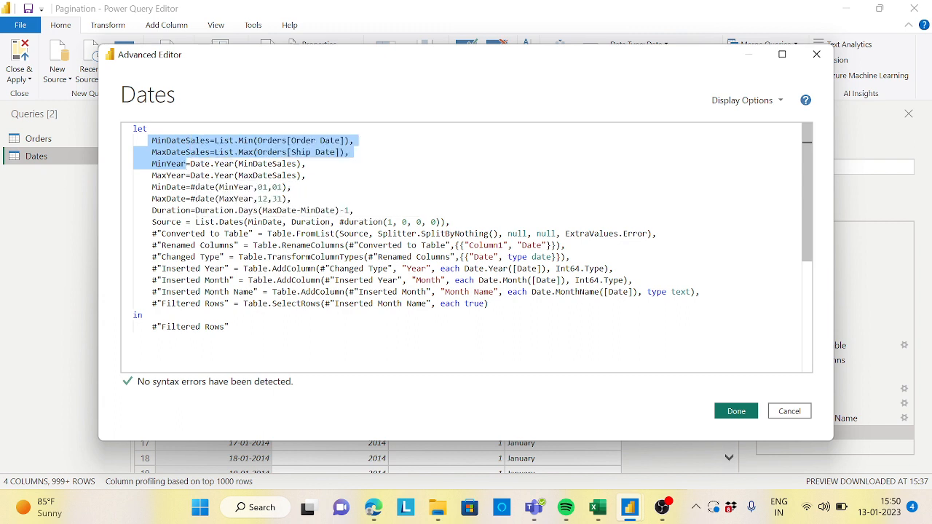
pyautogui.click(305, 175)
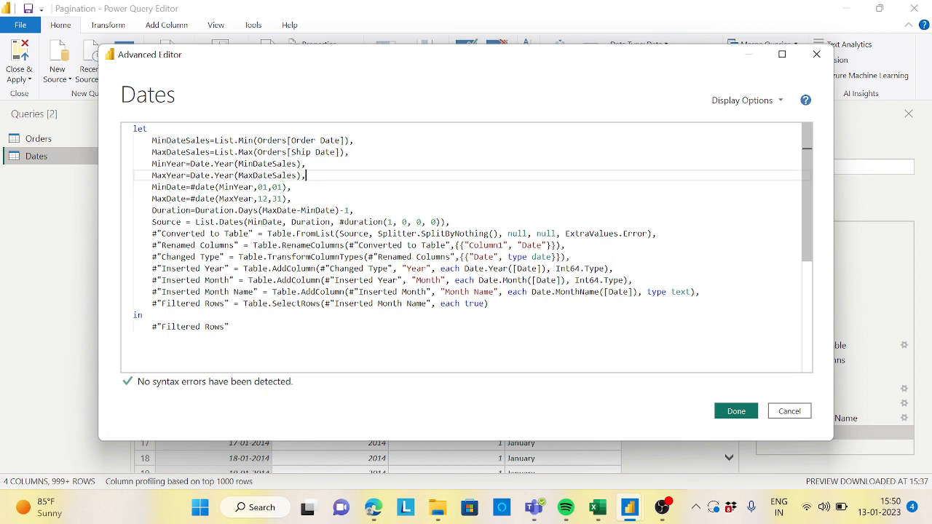